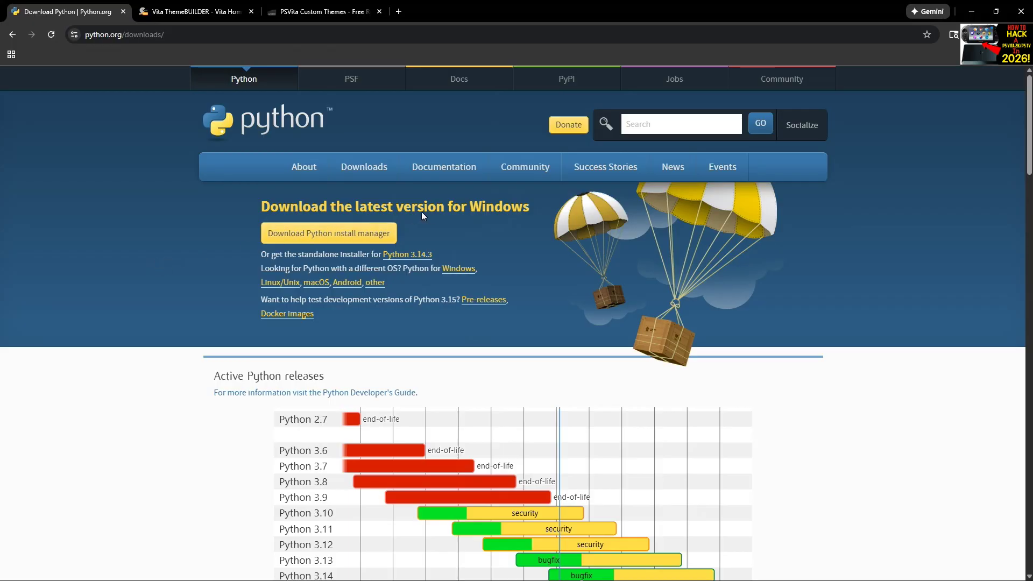
Download the Python install manager for Windows and go through the Vita ThemeBUILDER wiki page down to its download links.
click(322, 234)
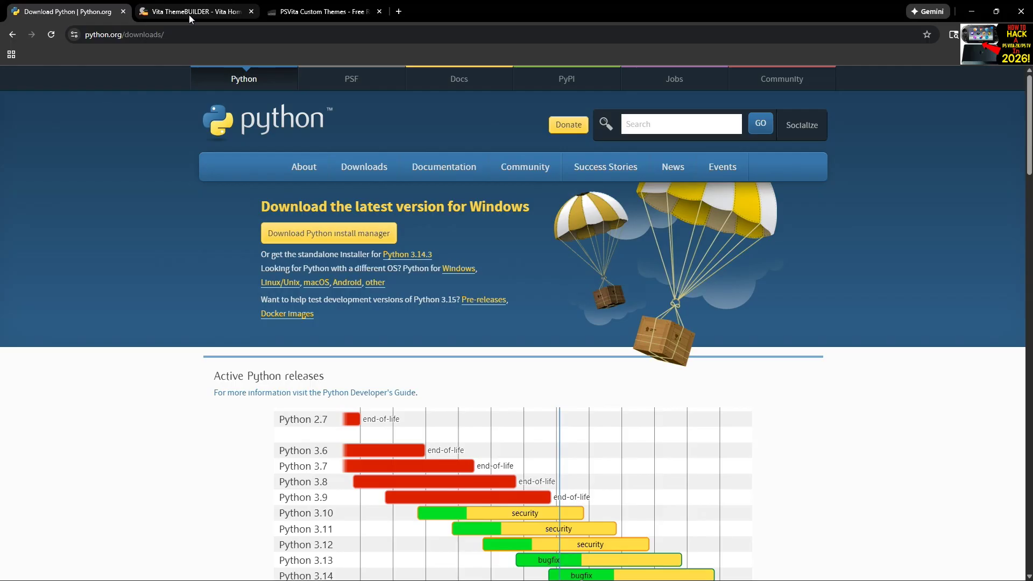
click(188, 15)
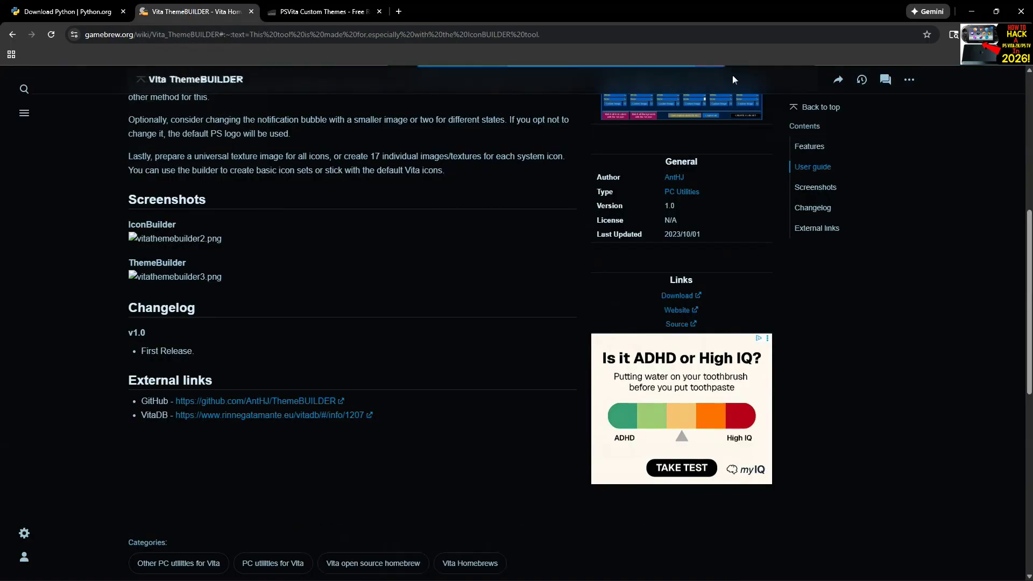
scroll(359, 159, up, 4)
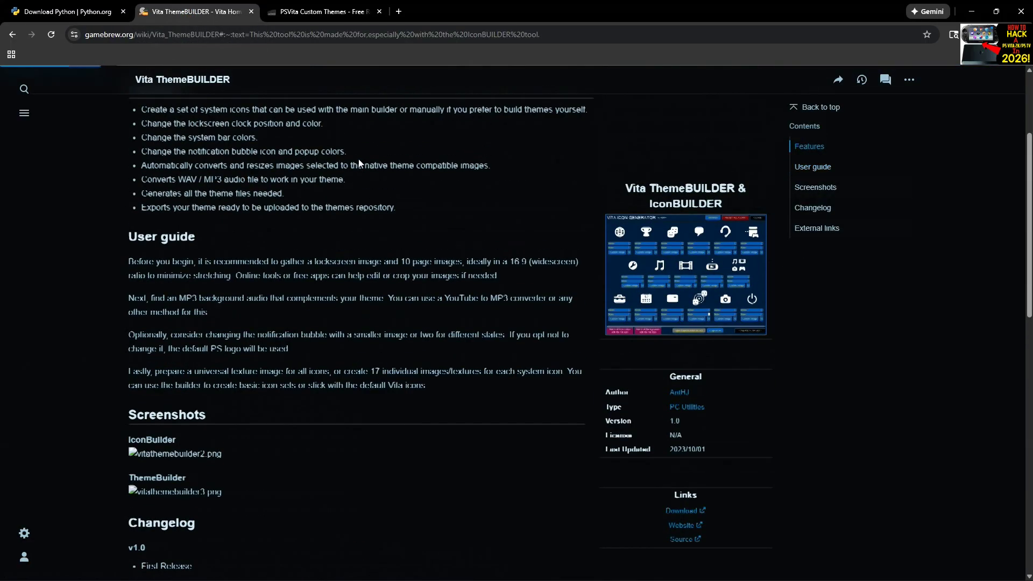
scroll(359, 160, up, 3)
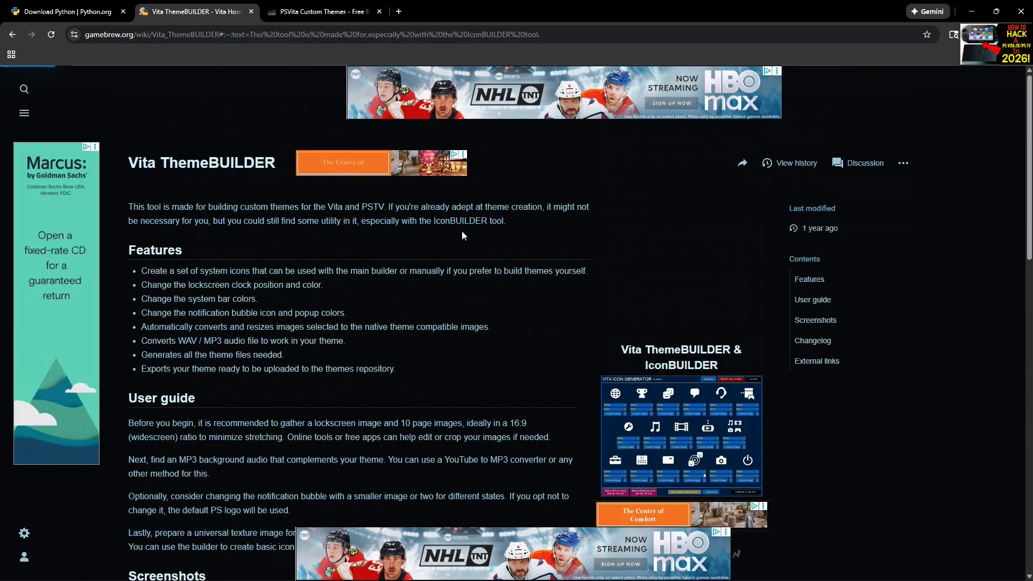
scroll(496, 232, down, 2)
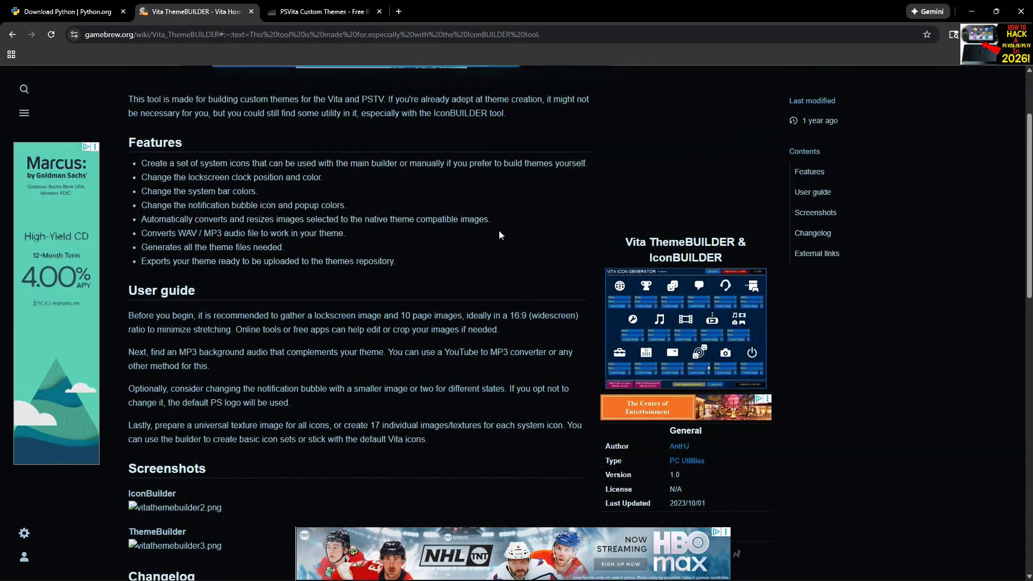
scroll(499, 230, down, 4)
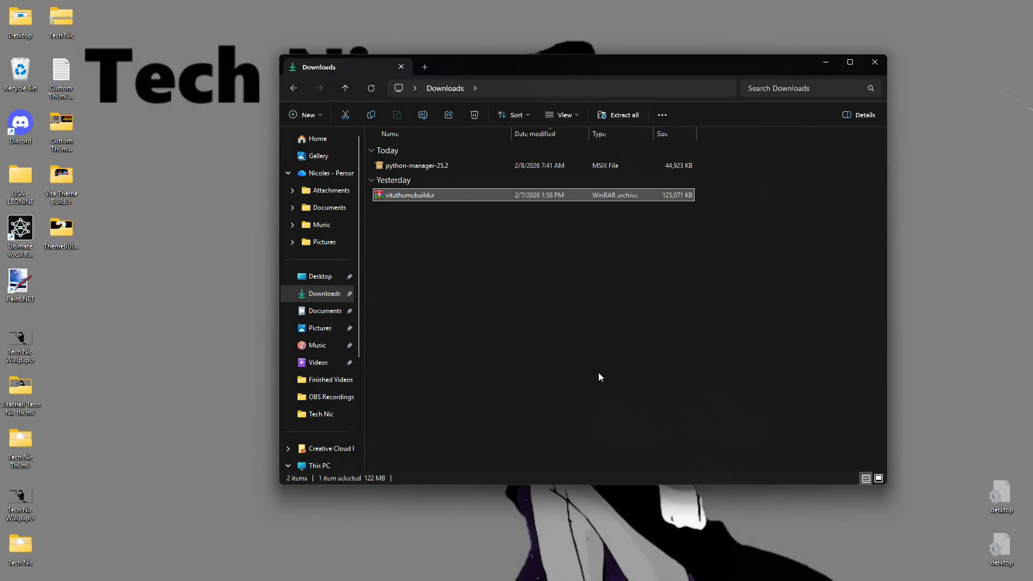
click(446, 167)
double_click(447, 167)
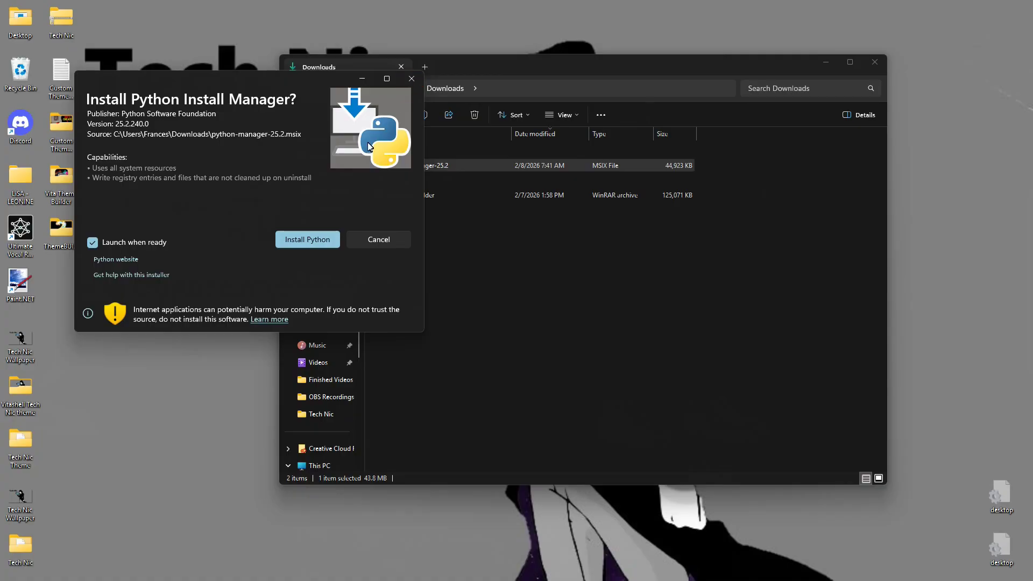
click(412, 80)
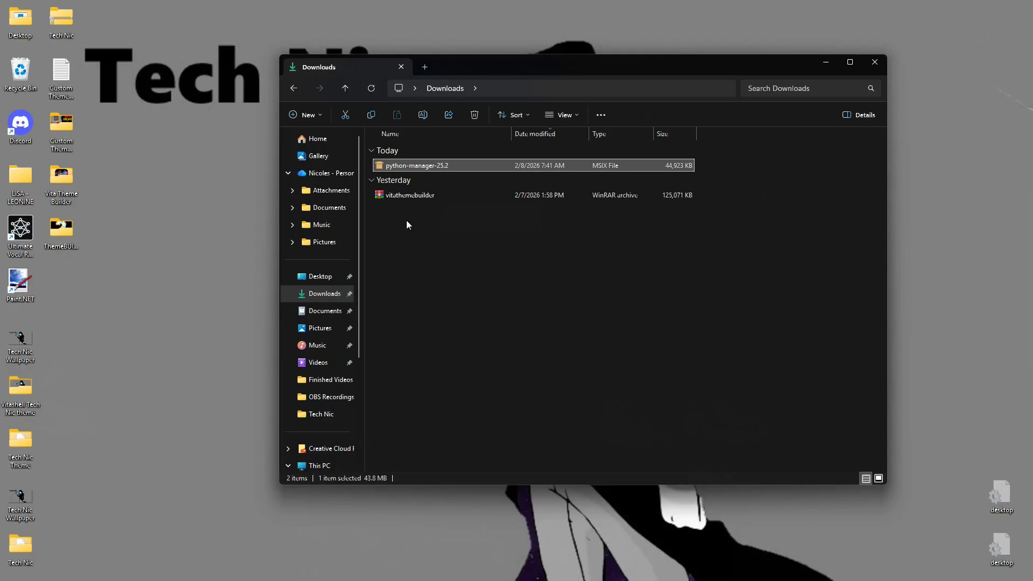
Open the downloaded vitathemebuilder archive and the ThemeBUILDER.zip inside it, dismissing the license reminders.
double_click(437, 197)
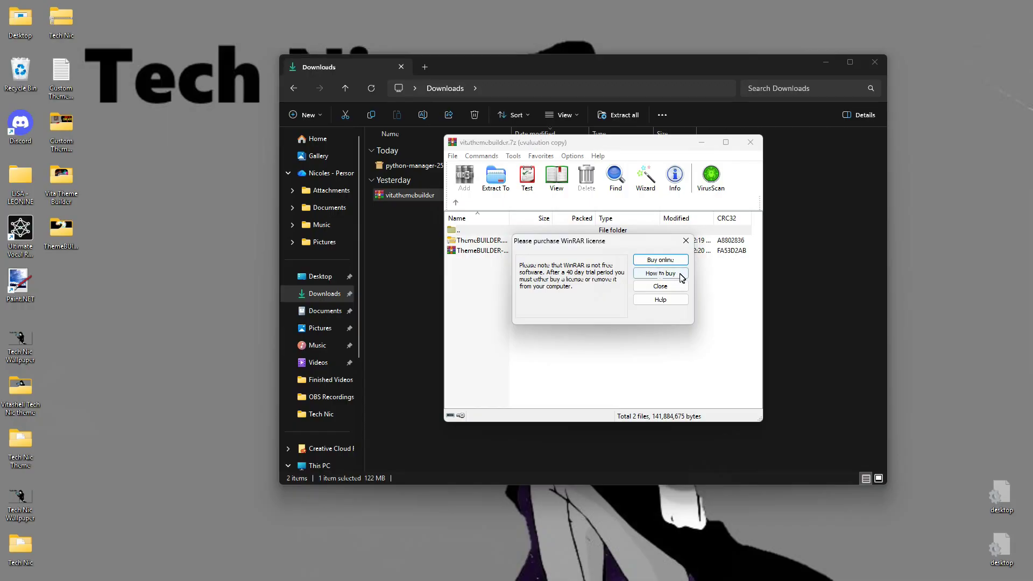
click(657, 286)
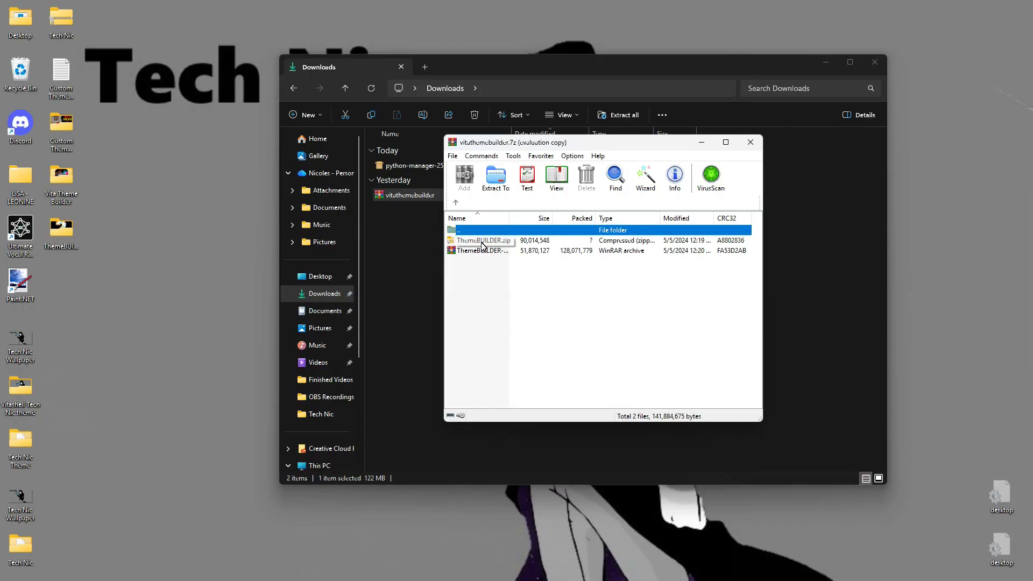
double_click(527, 243)
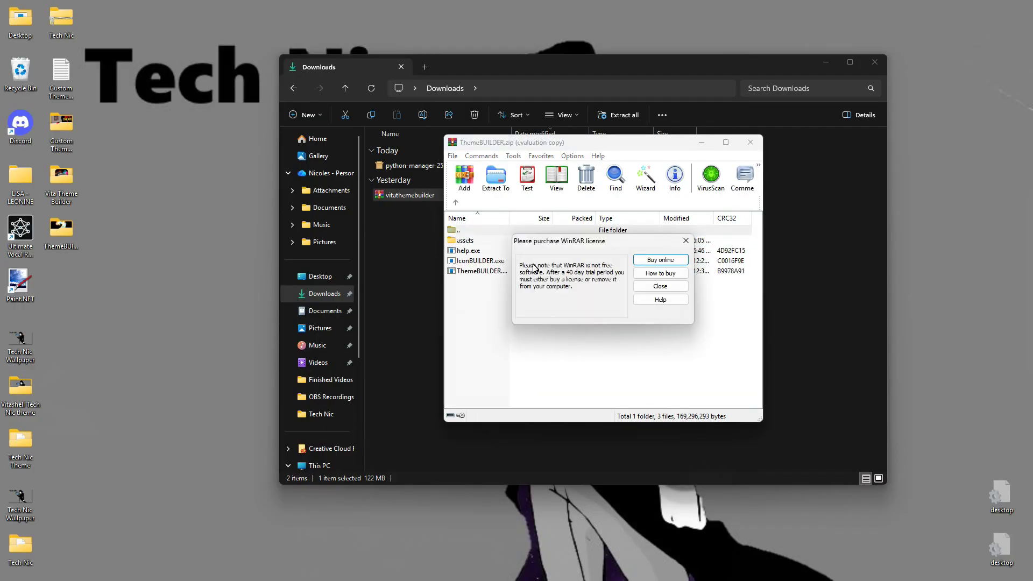
click(669, 289)
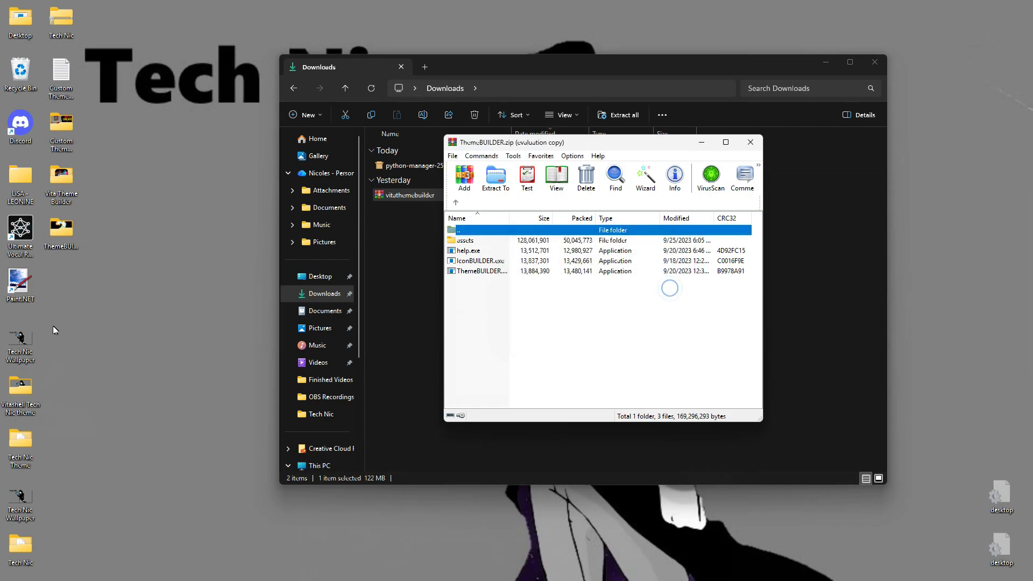
Create a new folder on the desktop named "Vita Theme Builder 2".
right_click(95, 306)
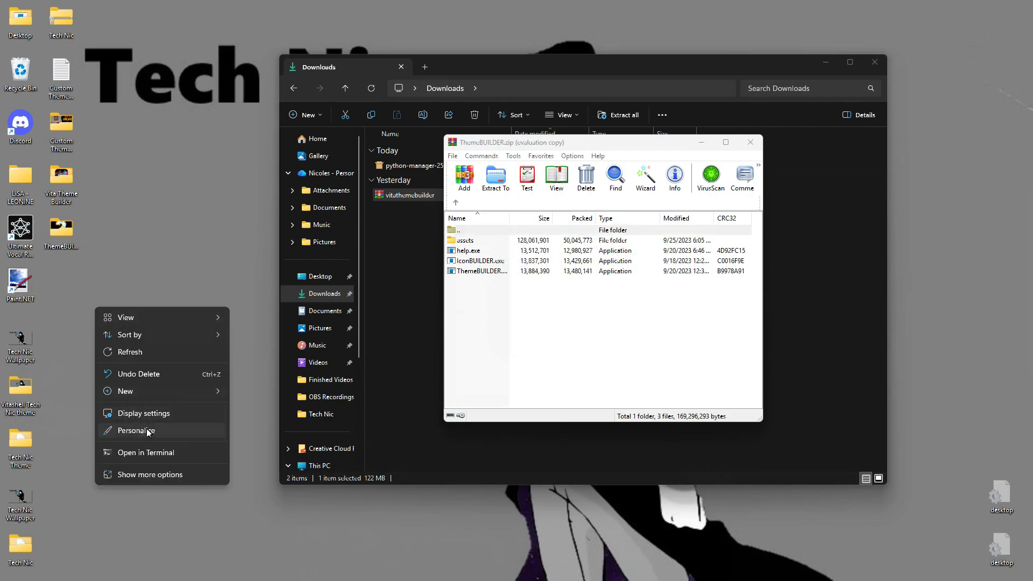
mouse_move(181, 389)
click(275, 181)
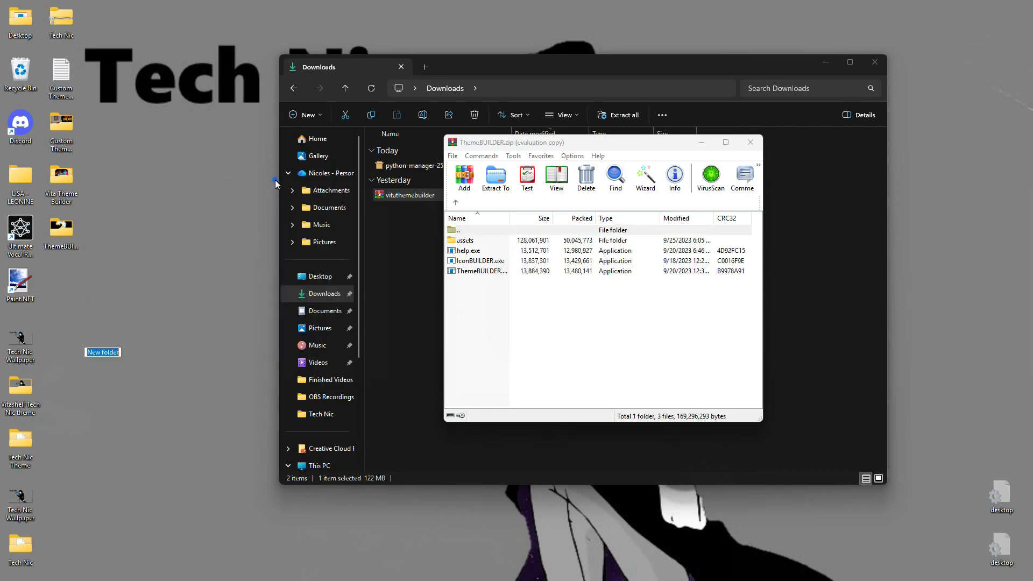
text(T)
text(Vit)
text(a The)
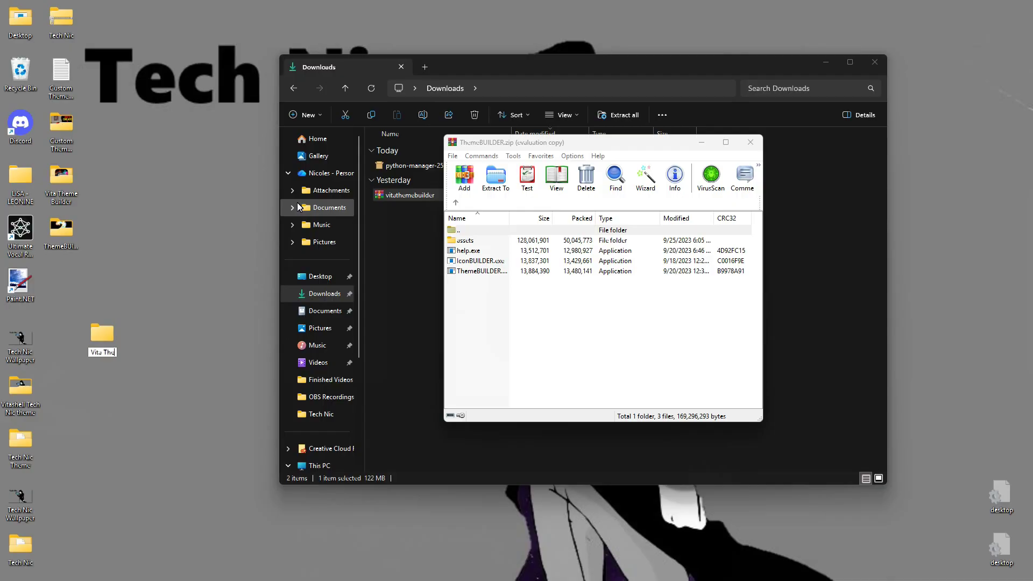
text(me Builder 2)
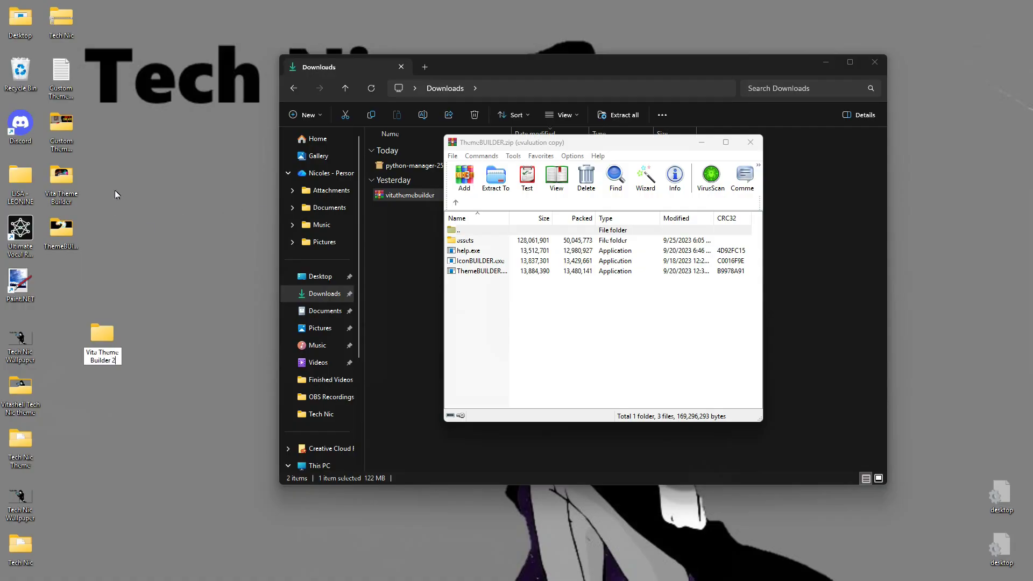
key(Return)
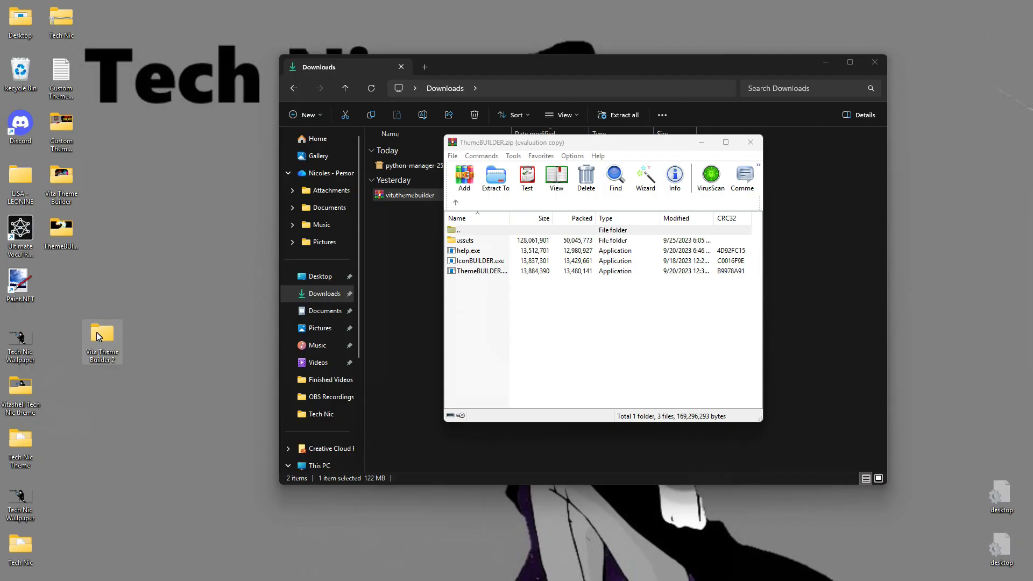
Extract the assets folder and all three applications from ThemeBUILDER.zip into the Vita Theme Builder 2 folder, and close the archive and Downloads windows.
drag(508, 348, 489, 240)
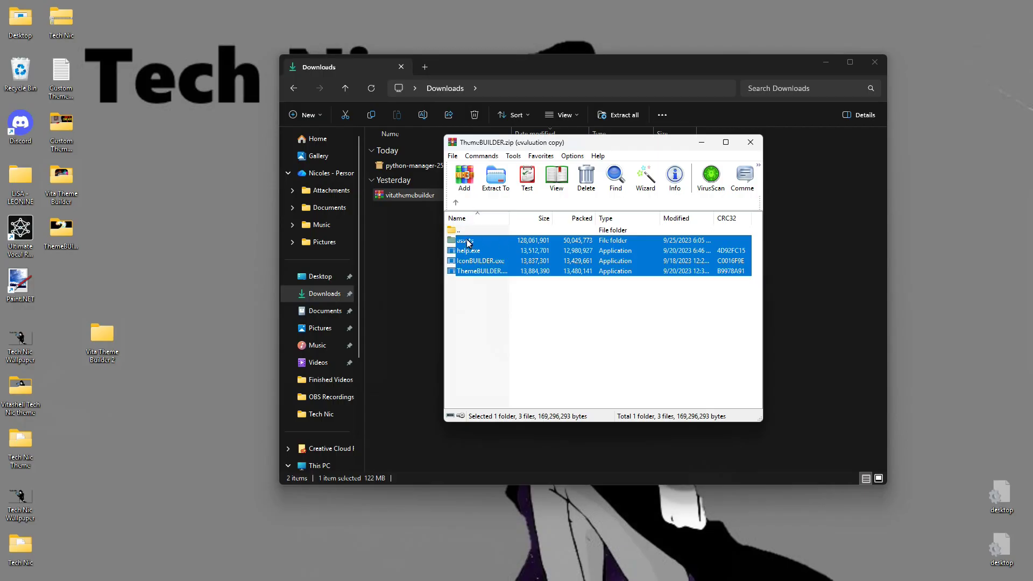
drag(480, 240, 360, 276)
drag(124, 324, 101, 337)
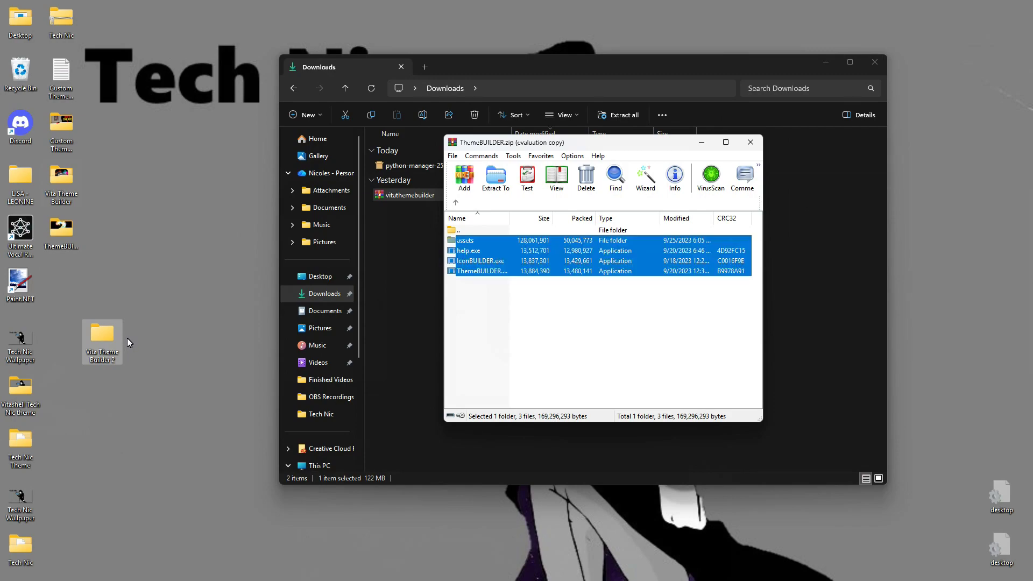
click(761, 144)
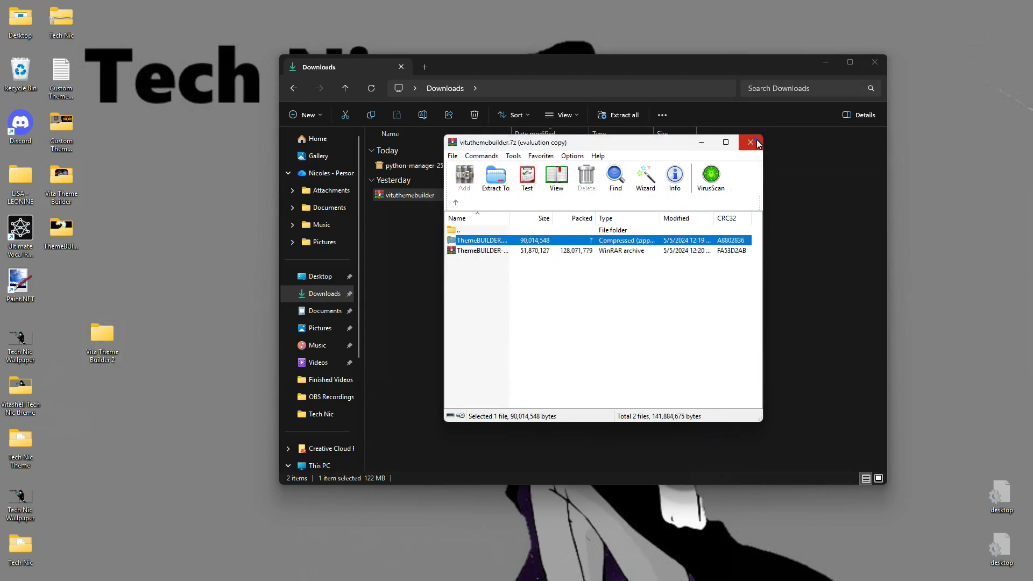
click(752, 142)
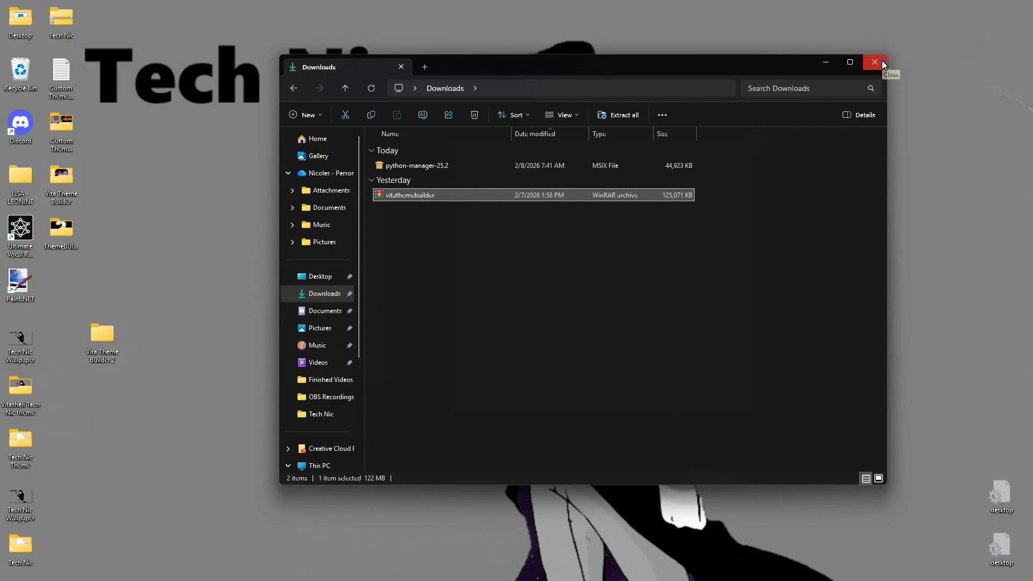
click(881, 62)
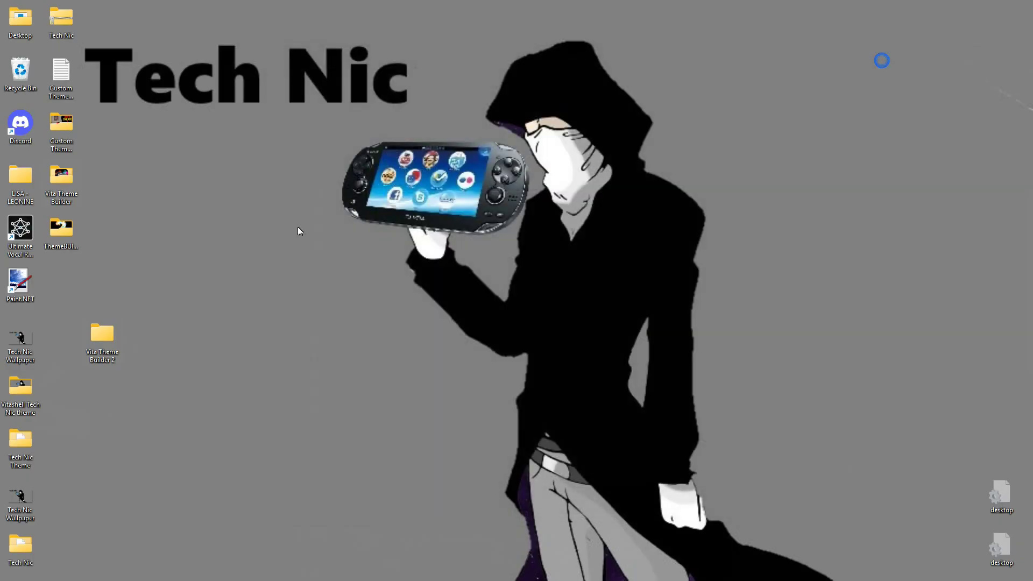
Launch IconBUILDER from the Vita Theme Builder 2 folder on the desktop.
double_click(105, 339)
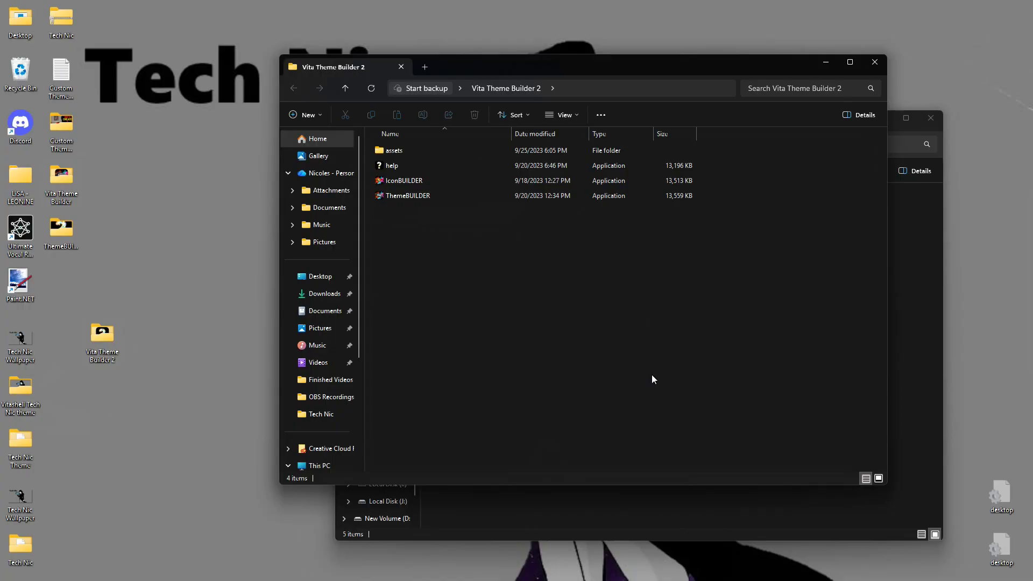
double_click(430, 183)
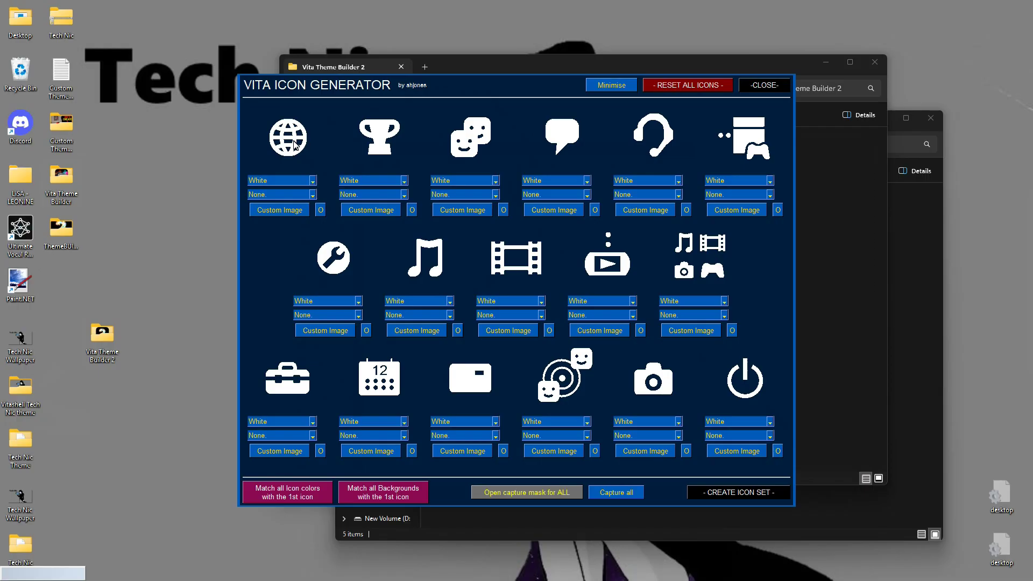
Try Dark-Blue, Black and Dark-Cyan in turn as the color of the globe icon.
click(312, 181)
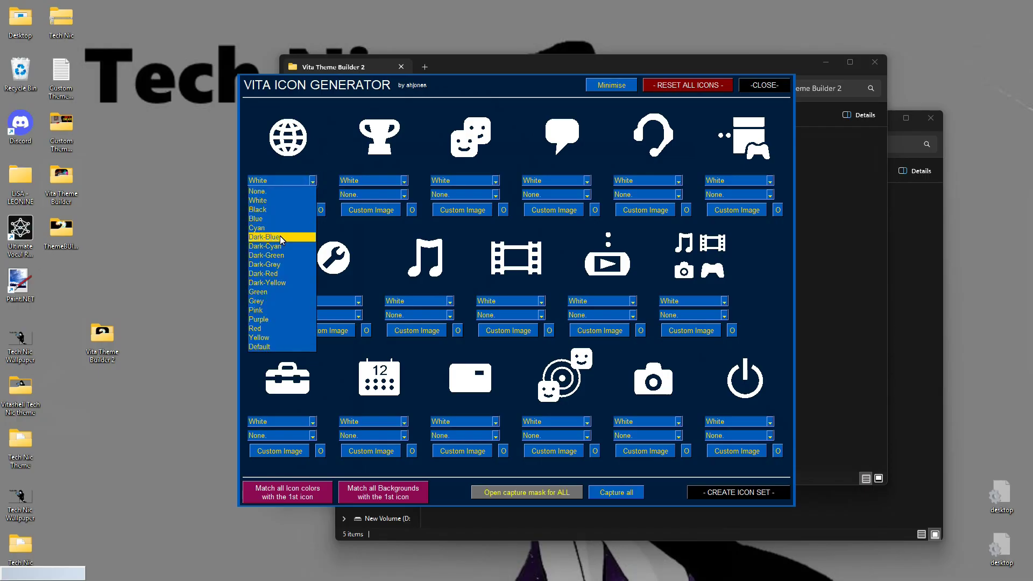
click(281, 237)
click(312, 181)
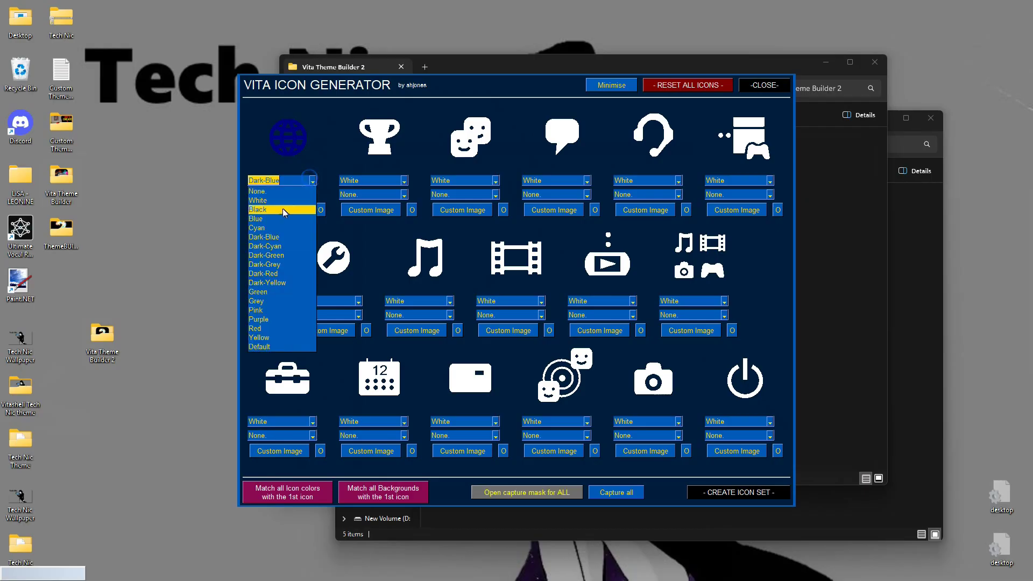
click(285, 213)
click(312, 181)
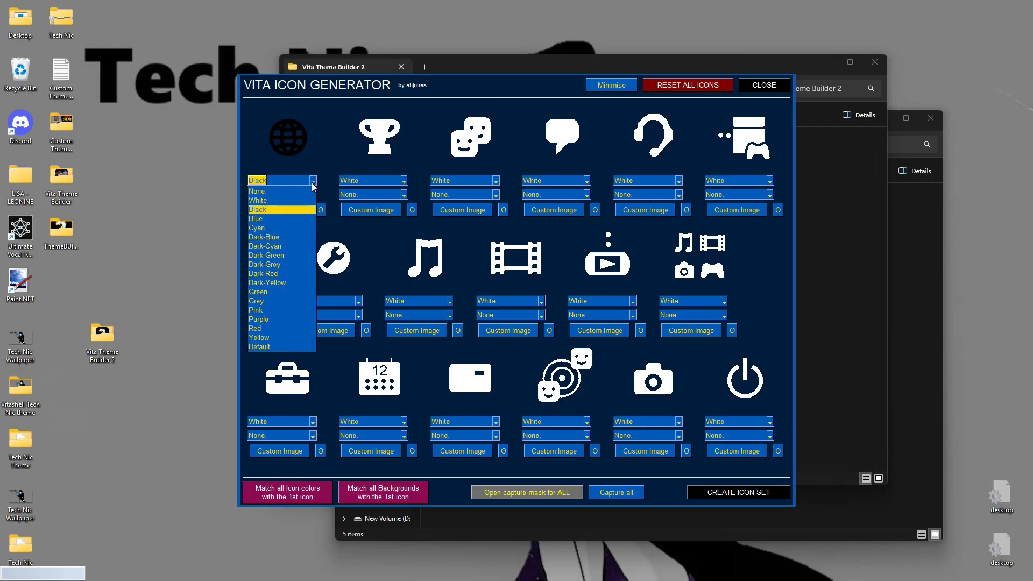
click(283, 248)
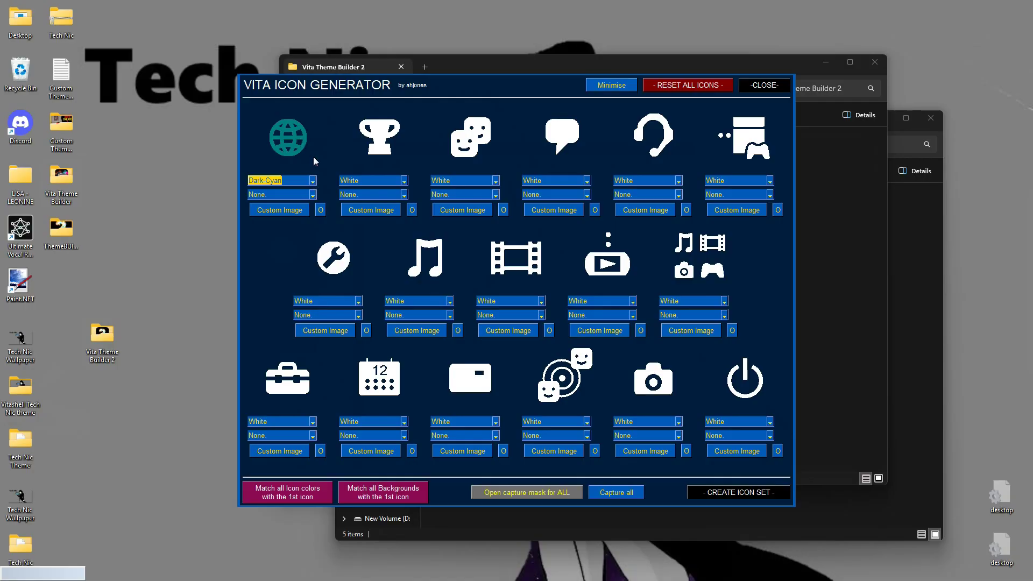
Try White and Dark-Cyan backgrounds for the globe icon, settle on White, and set the icon color to Black.
click(313, 195)
click(309, 214)
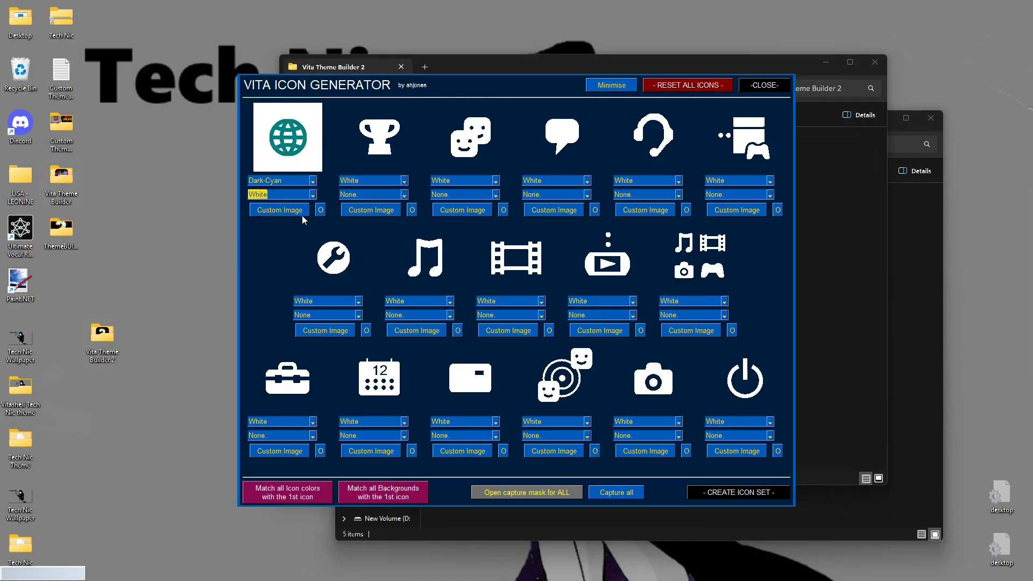
click(313, 195)
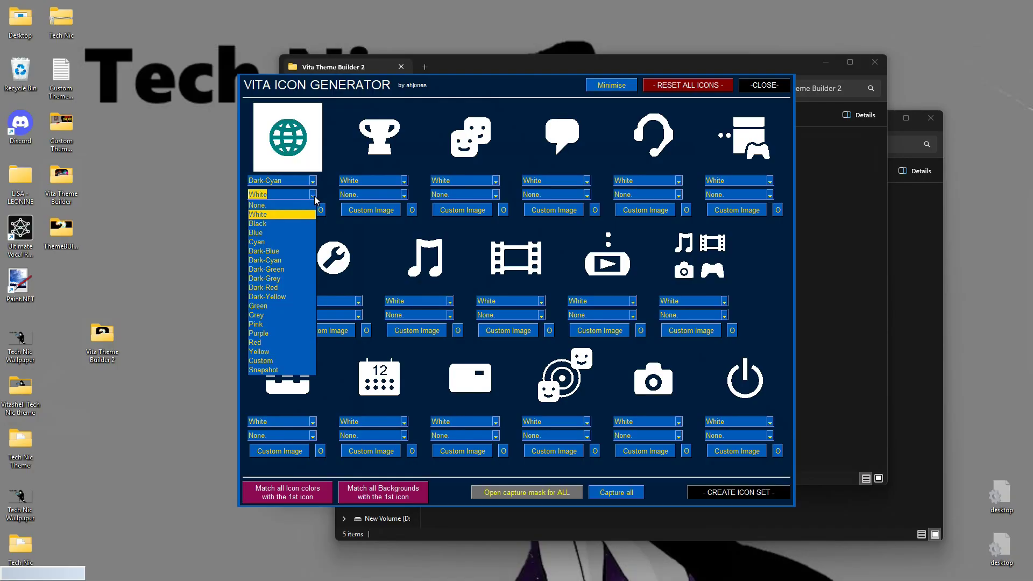
click(273, 258)
click(312, 195)
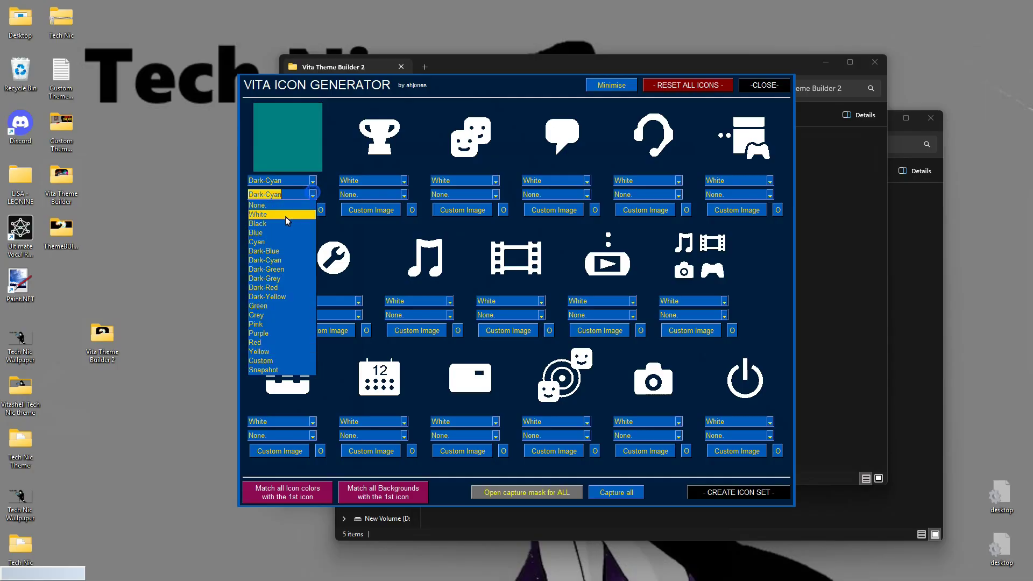
click(286, 217)
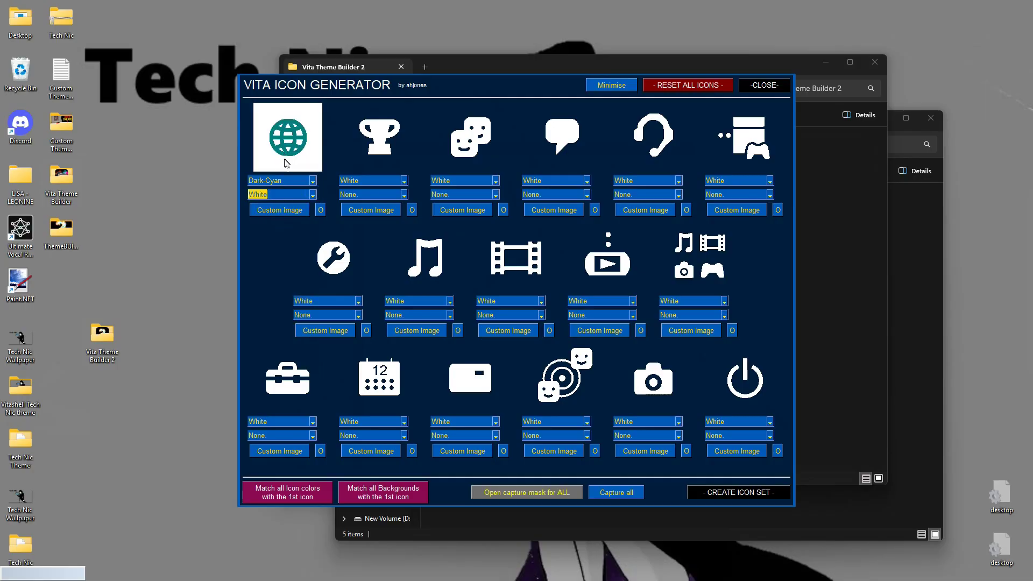
click(313, 180)
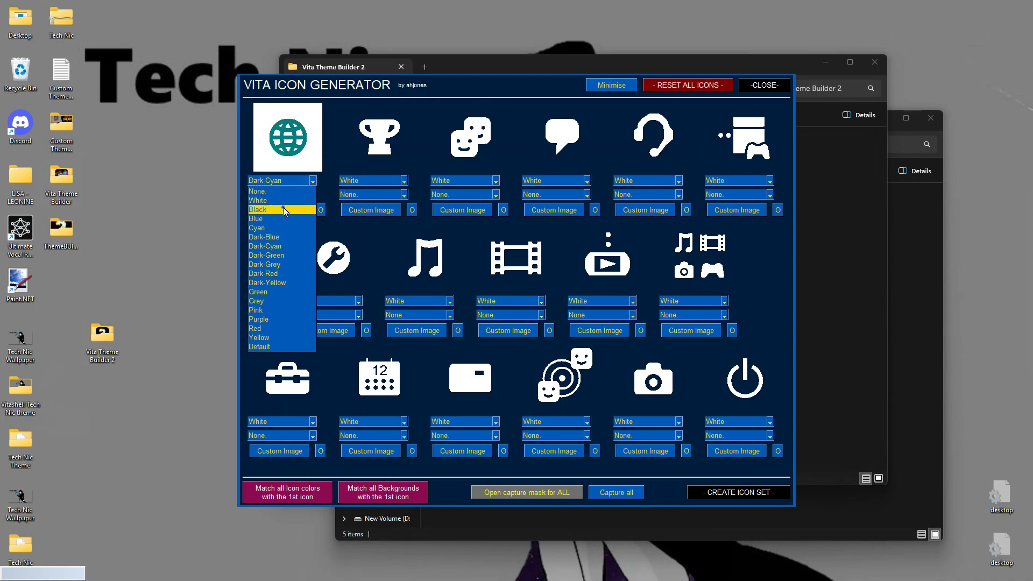
click(283, 209)
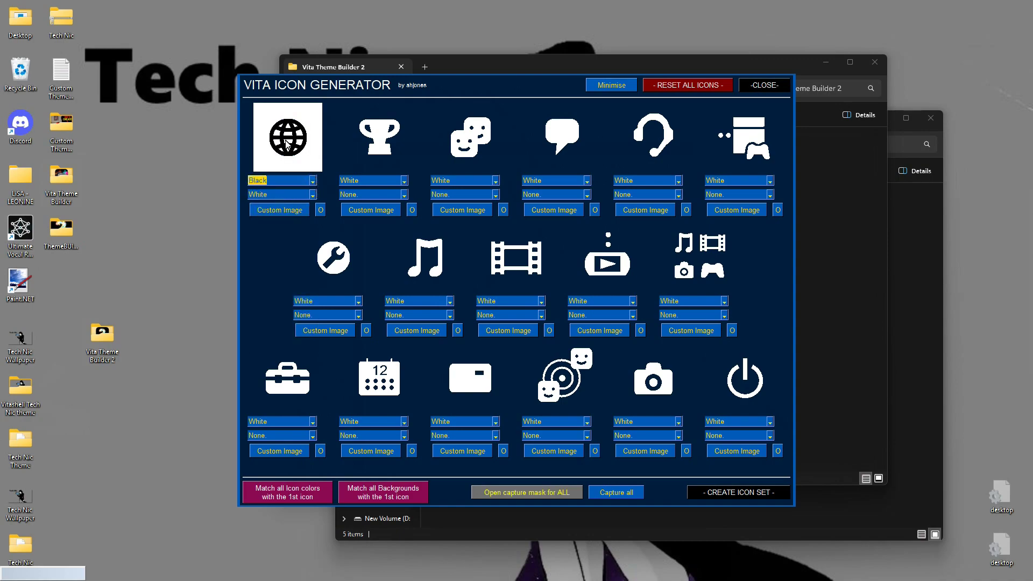
Load the Tech Nic Wallpaper image from the Desktop folder as the custom background of the globe icon.
click(286, 212)
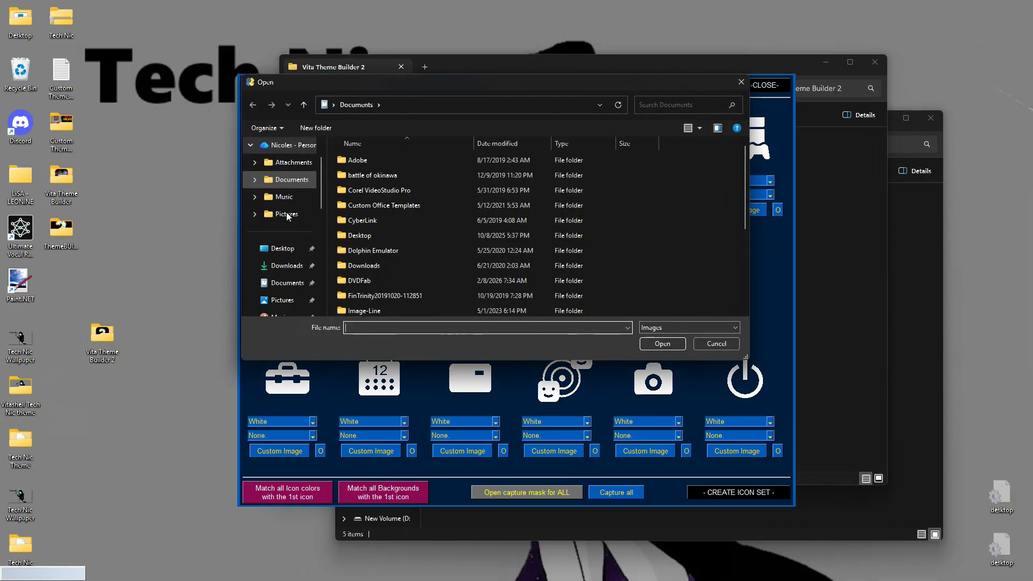
scroll(390, 189, up, 4)
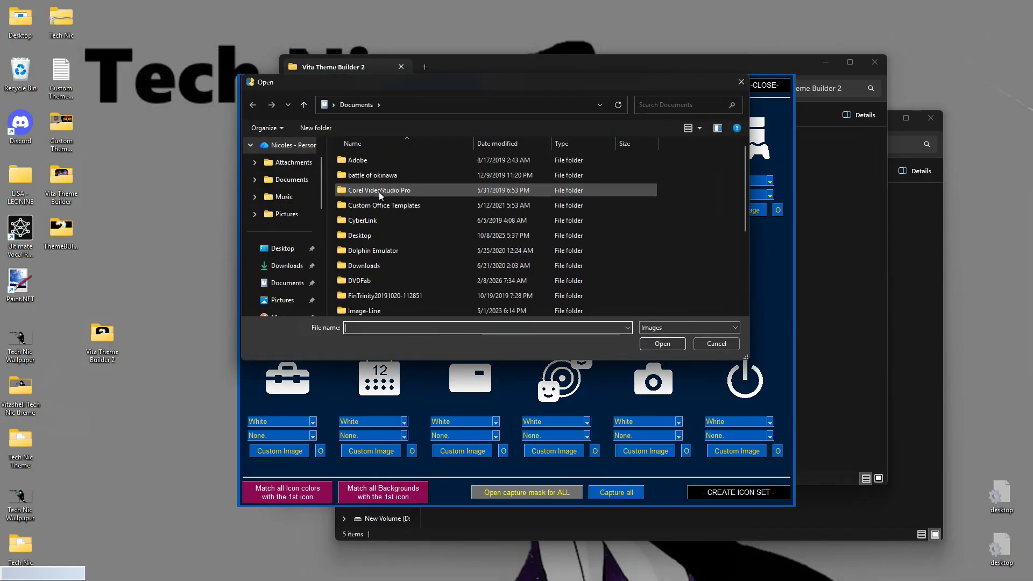
click(274, 249)
click(482, 246)
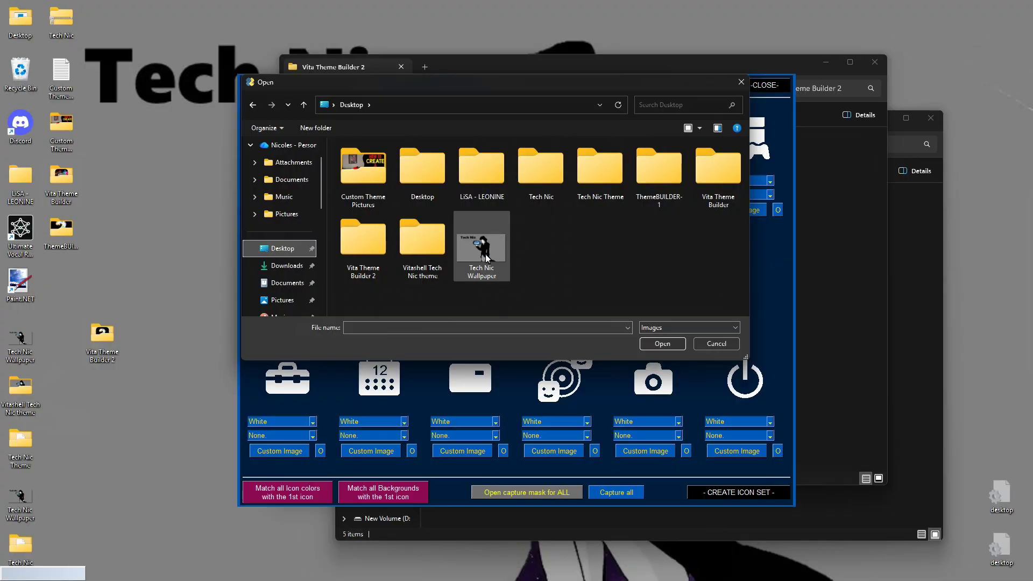
click(663, 344)
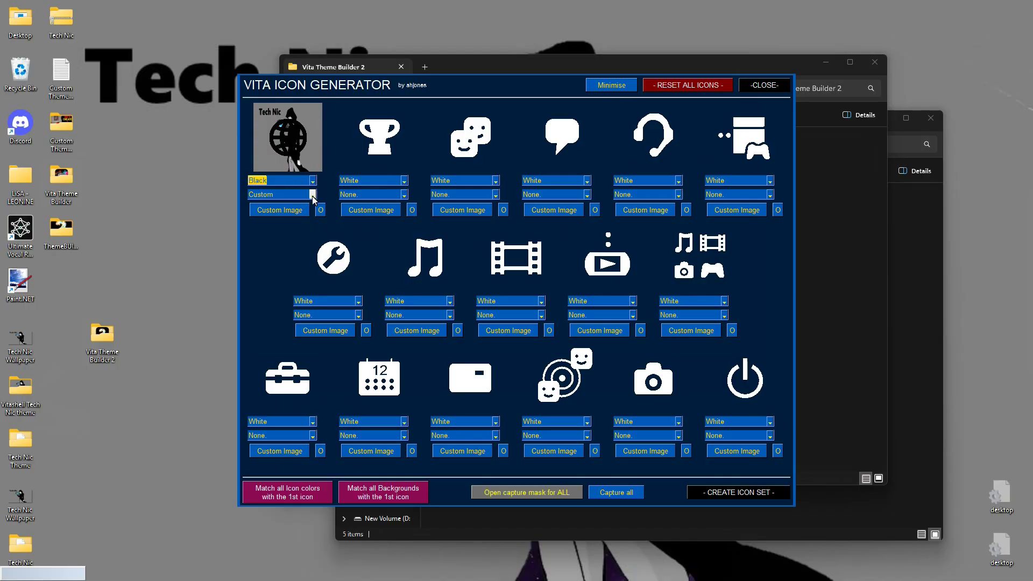
Set the color of the globe icon to None so only its custom background image is used.
click(290, 181)
click(313, 180)
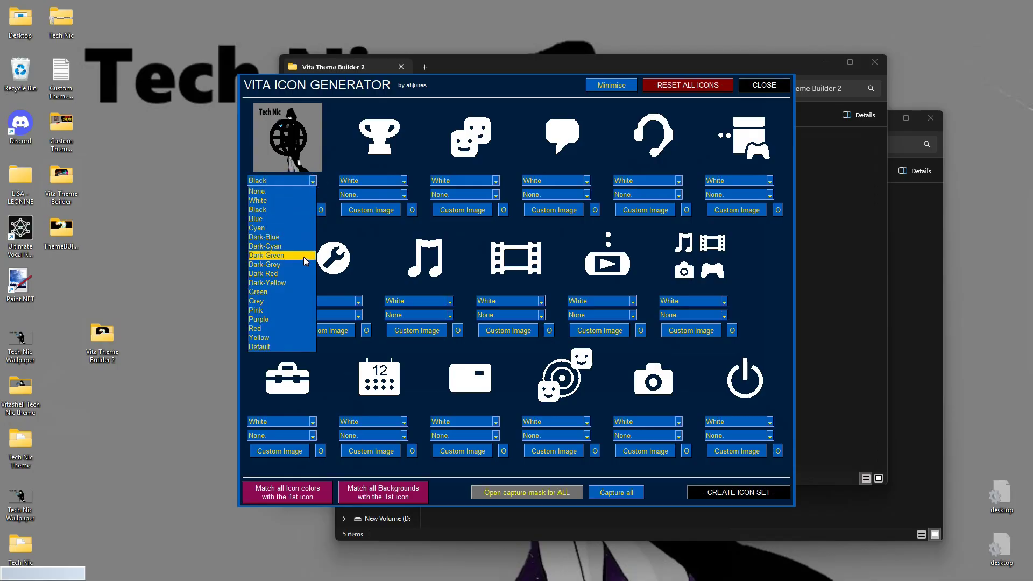
click(279, 195)
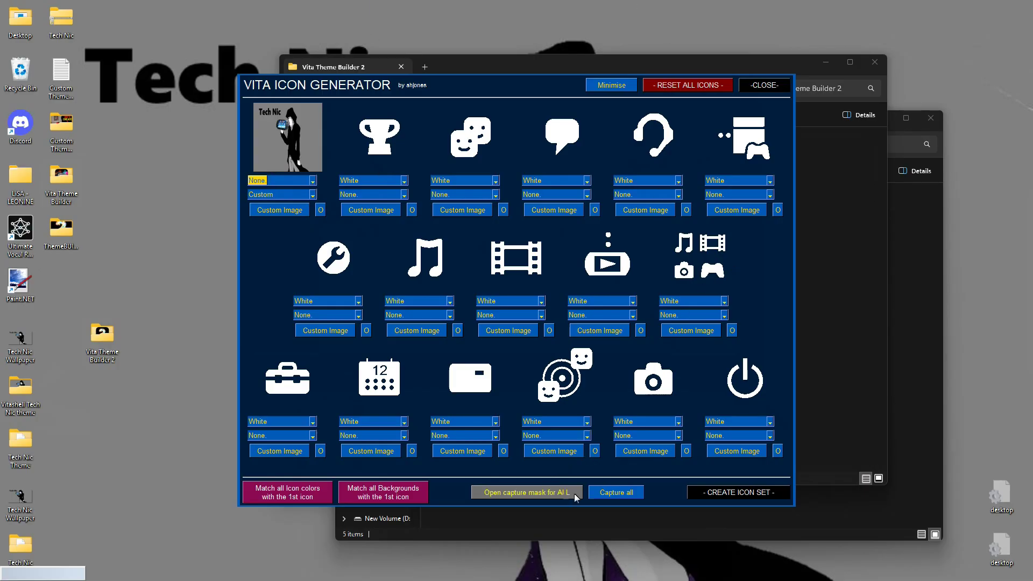
Create the icon set and name it Tech Nic.
click(747, 492)
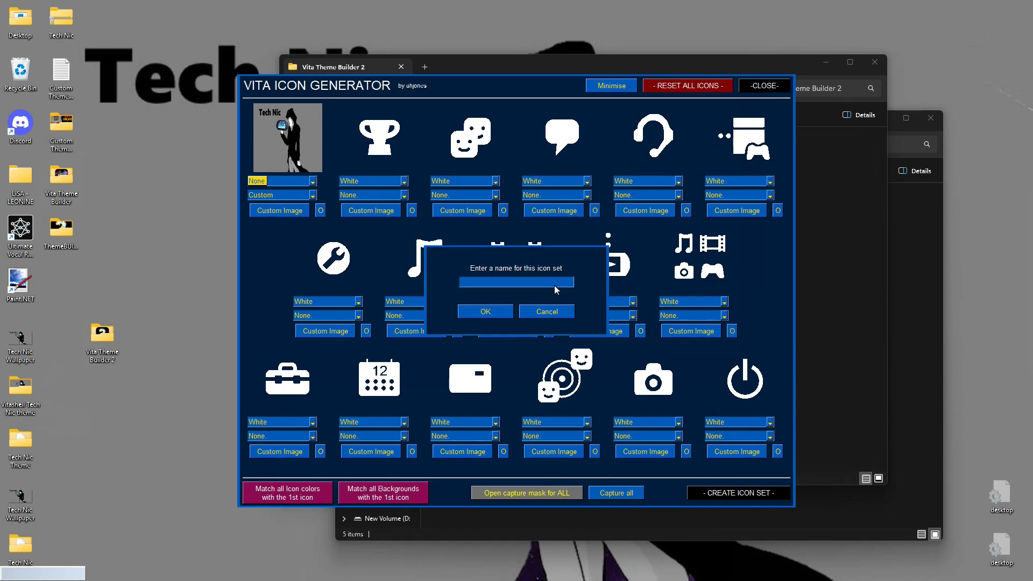
text(Tech Nic)
click(503, 313)
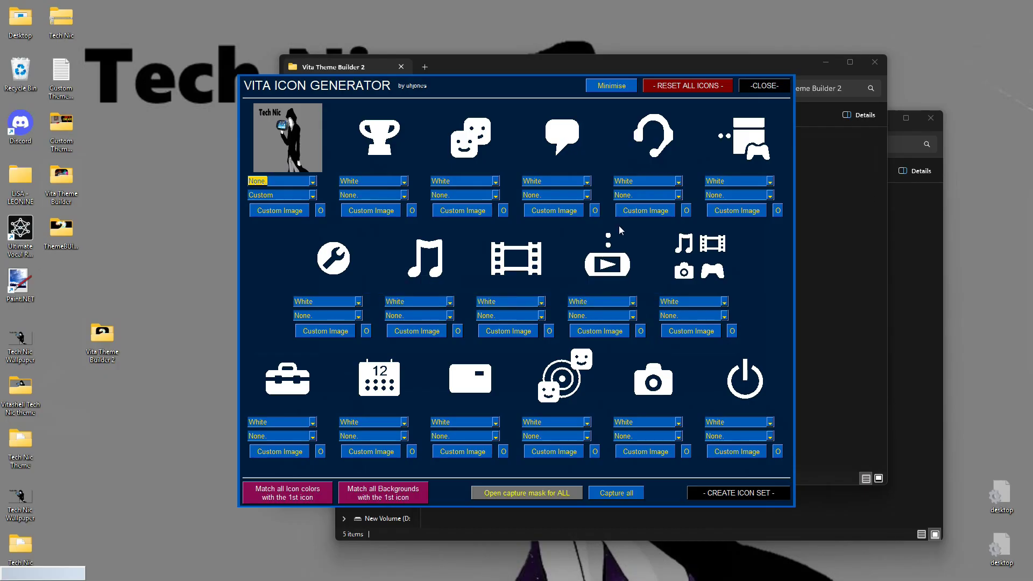
Close the icon generator and inspect the generated icons in the Tech Nic folder inside IconSET.
drag(528, 79, 414, 286)
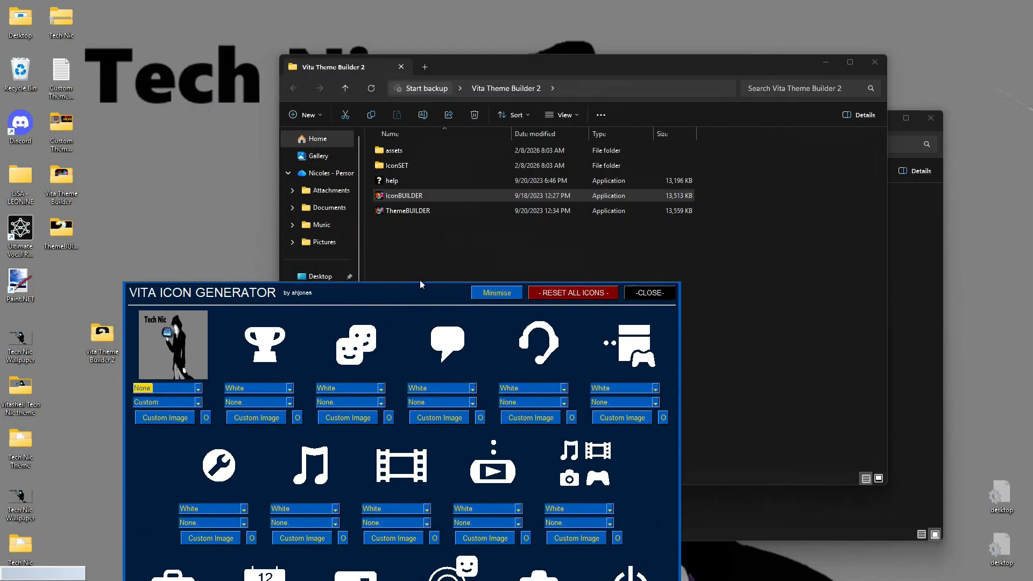
double_click(398, 168)
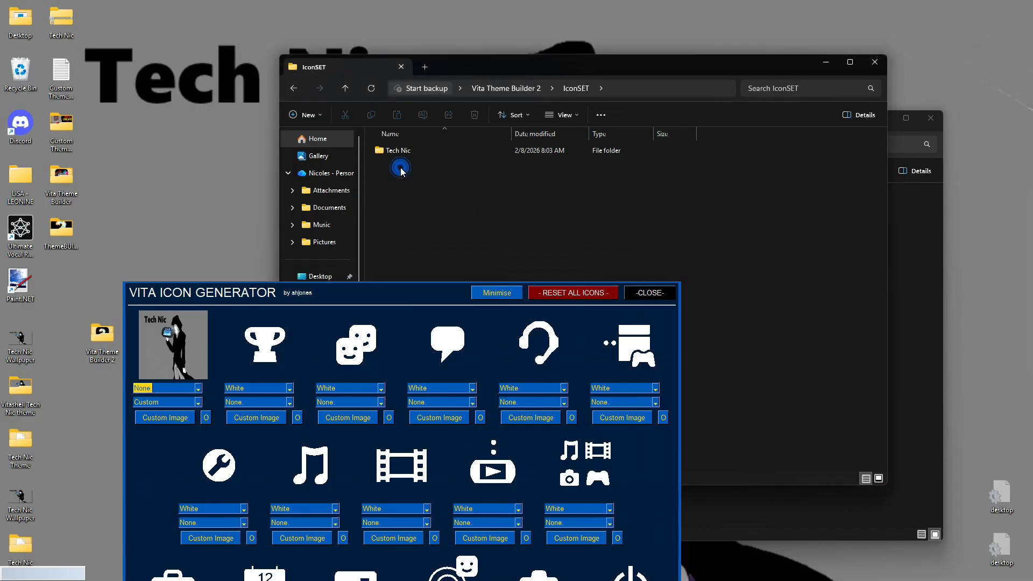
click(663, 295)
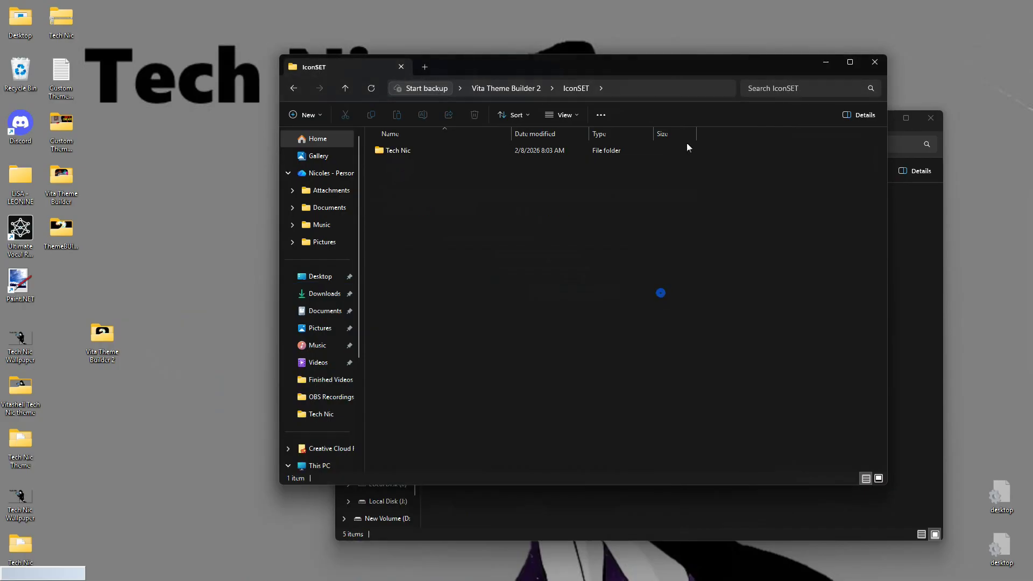
double_click(405, 151)
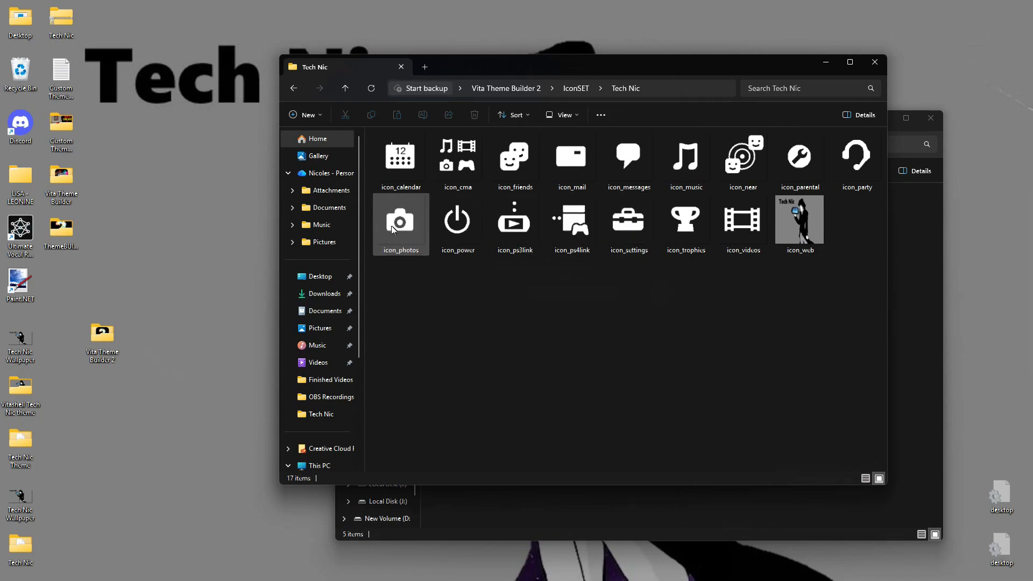
Return to the Vita Theme Builder 2 folder and launch ThemeBUILDER.
click(345, 89)
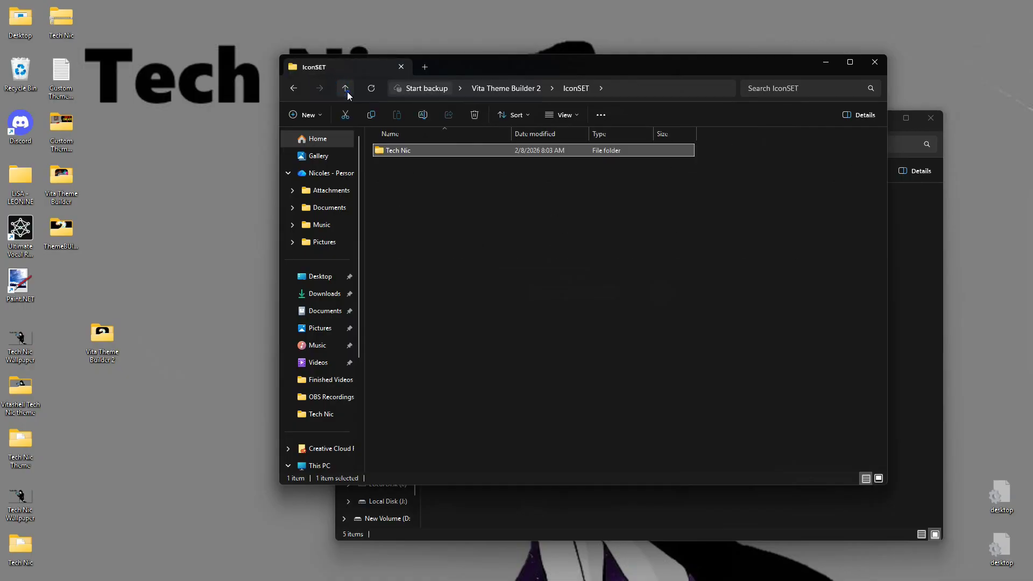
click(347, 92)
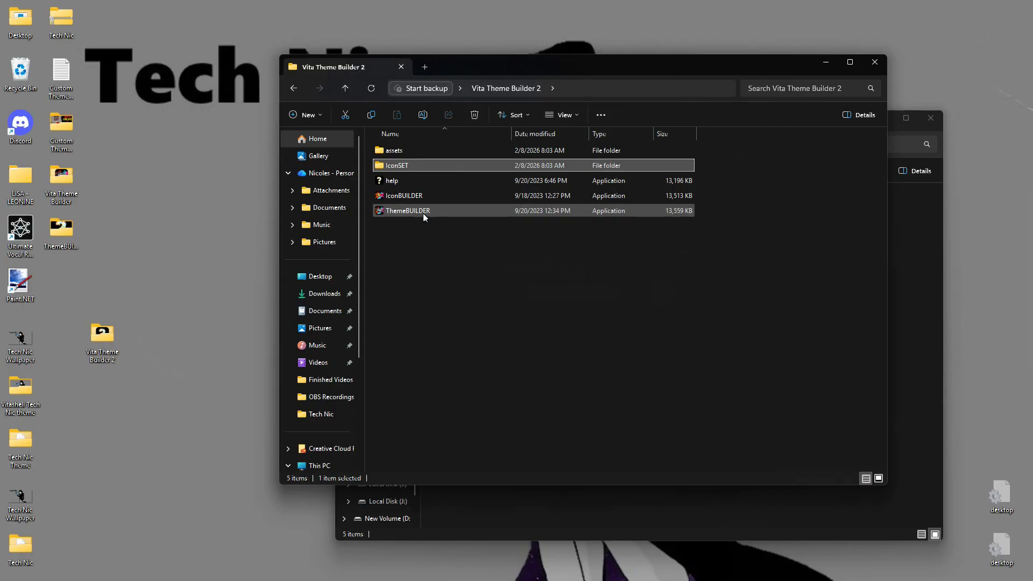
click(444, 309)
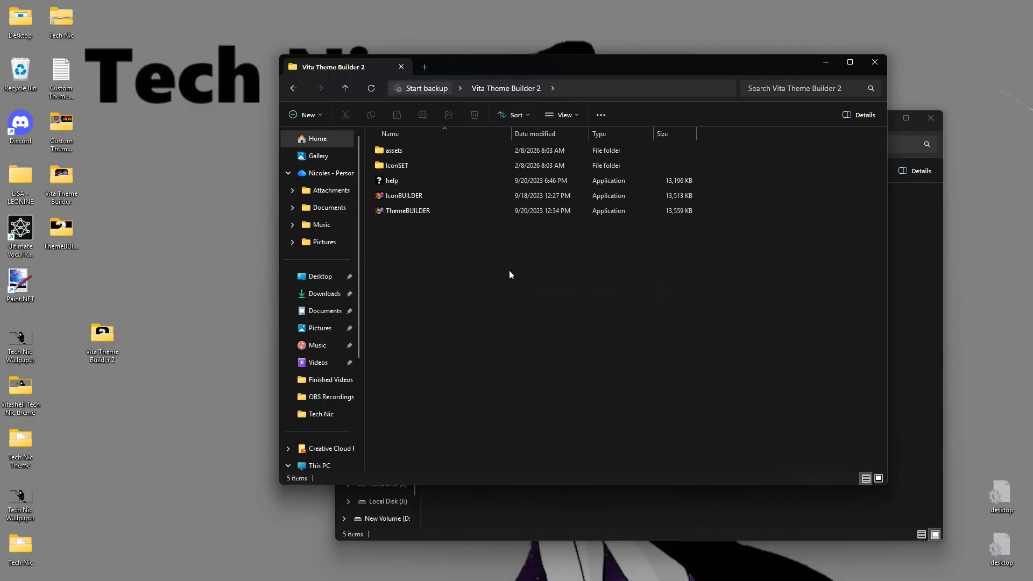
double_click(405, 211)
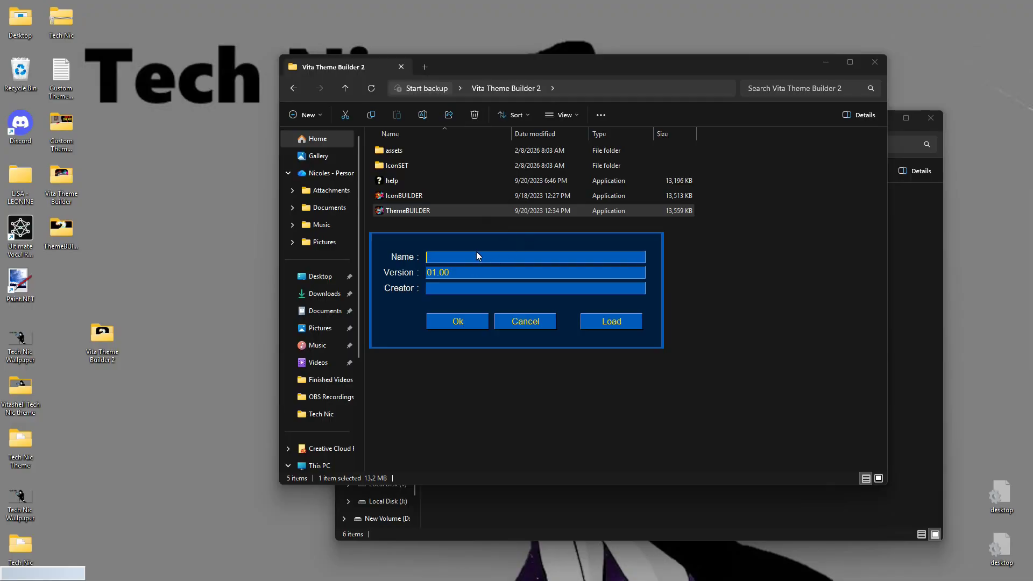
Start a new theme with Tech Nic as both its name and creator, keeping version 01.00.
text(Tech)
text(Tech Ni)
click(470, 319)
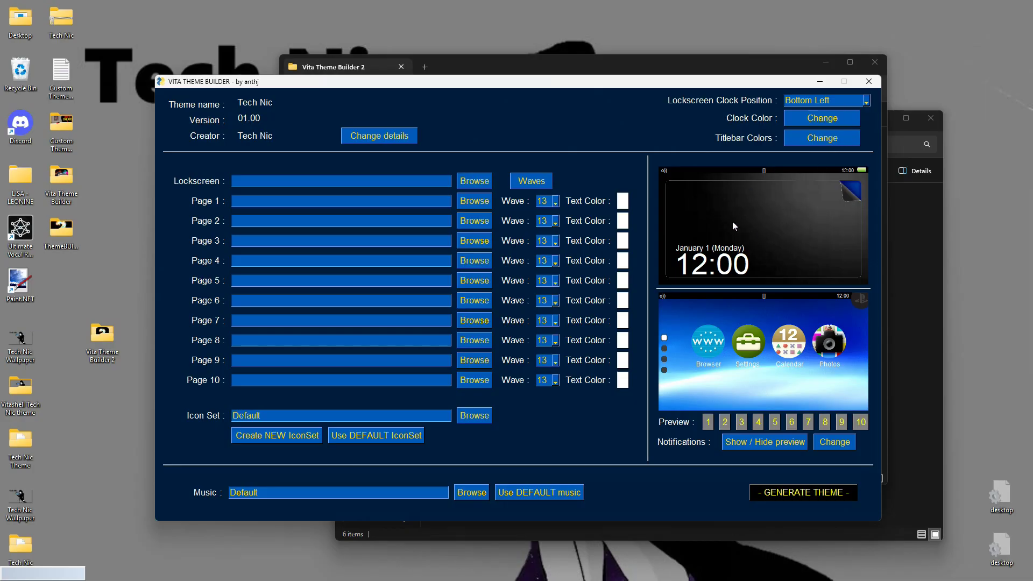
Try the lockscreen clock at Top Left and Bottom Right, and put it back to Bottom Left.
click(866, 101)
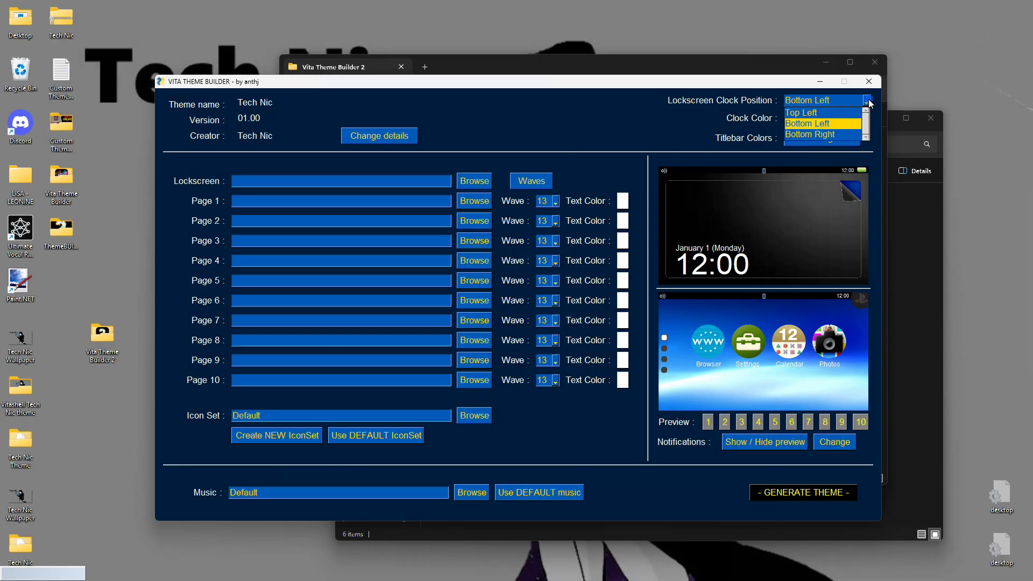
click(823, 113)
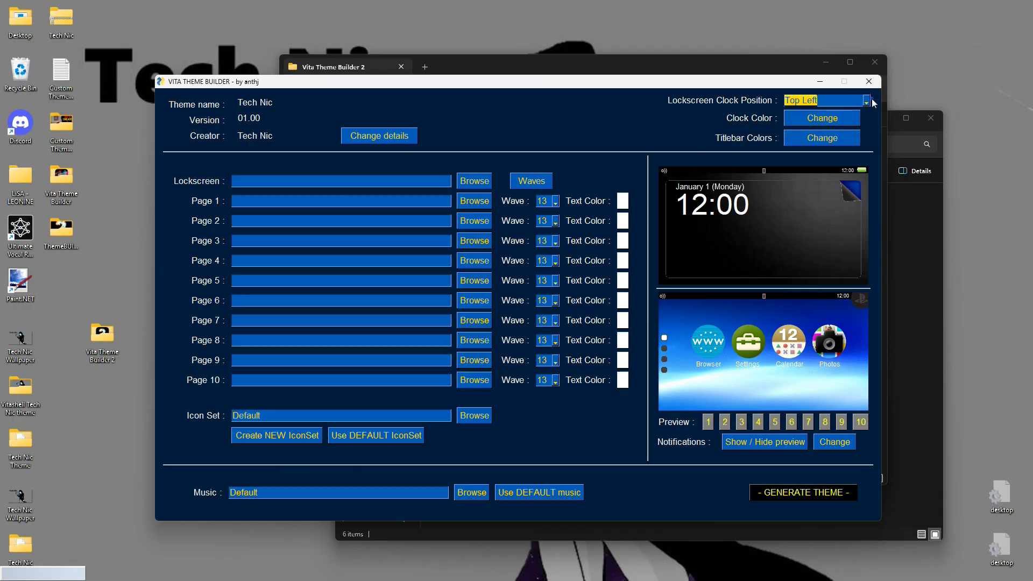
click(872, 102)
click(842, 124)
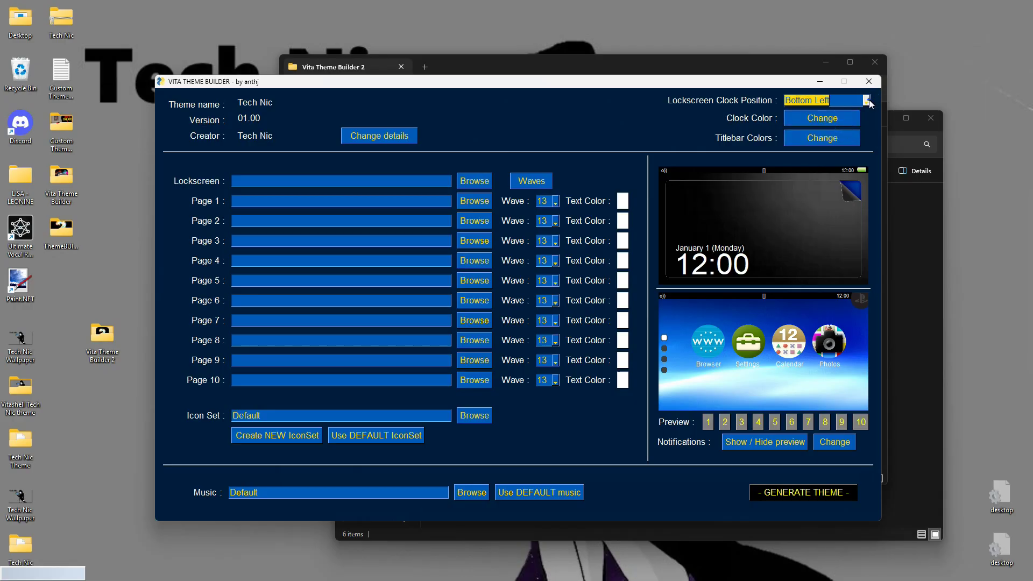
click(869, 101)
click(829, 134)
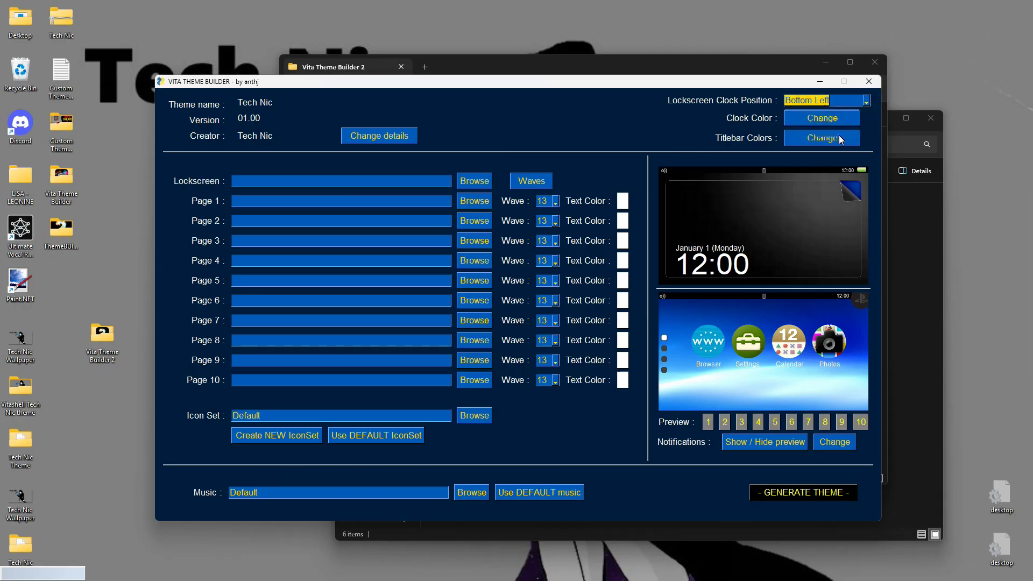
click(866, 102)
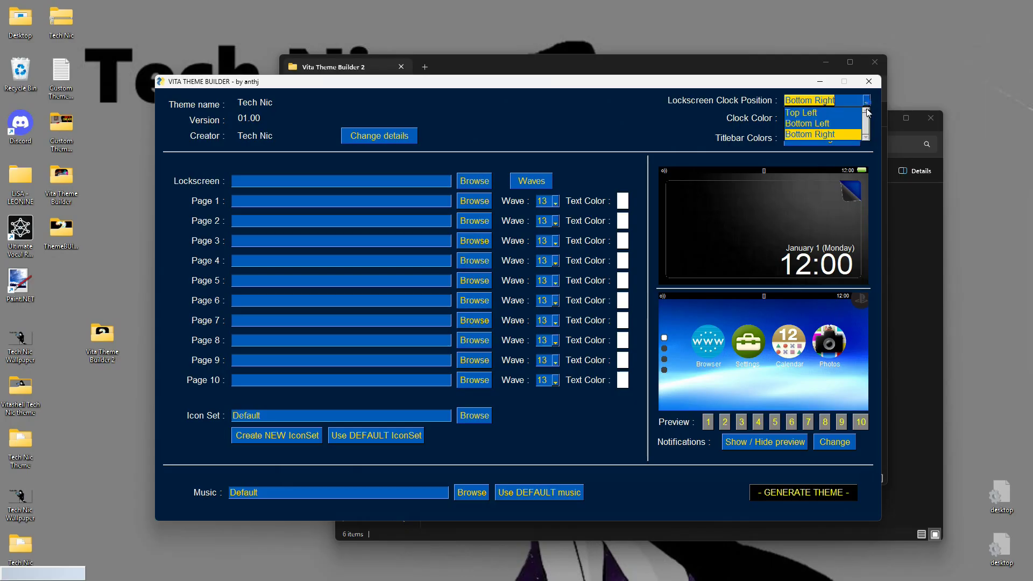
click(824, 124)
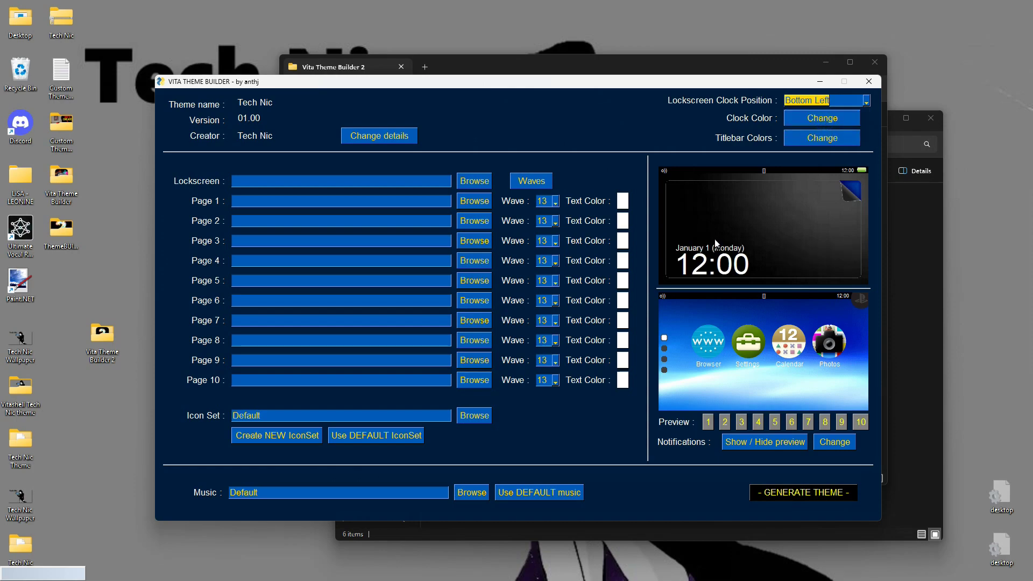
Try red, orange and white for the lockscreen clock, and set the clock color to red.
click(823, 122)
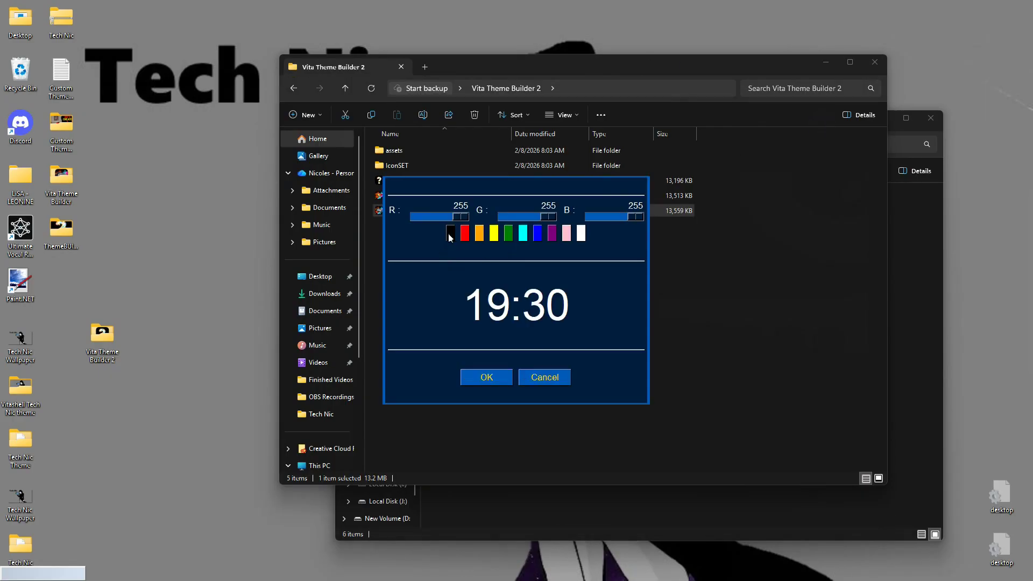
click(464, 235)
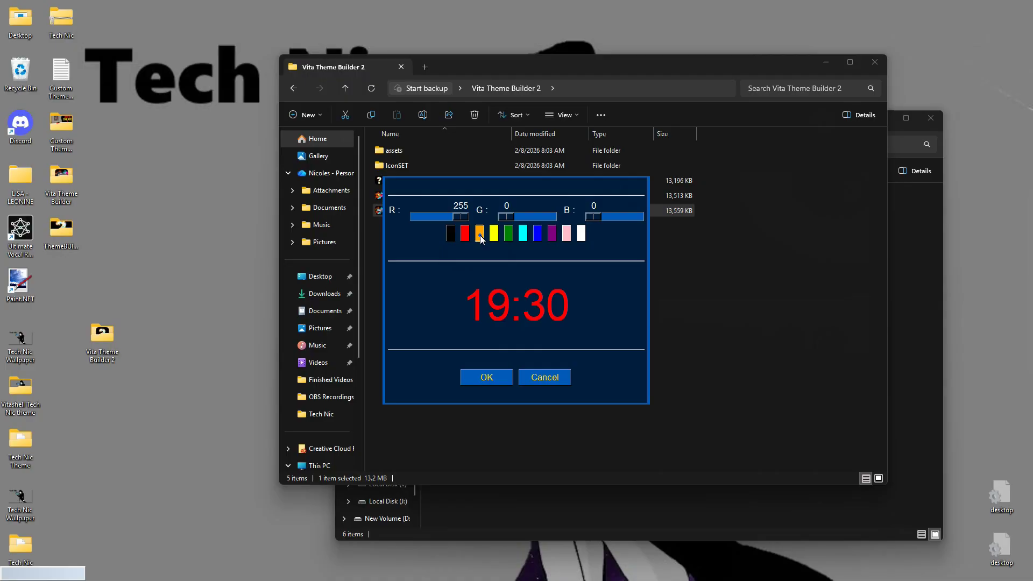
click(480, 236)
click(584, 235)
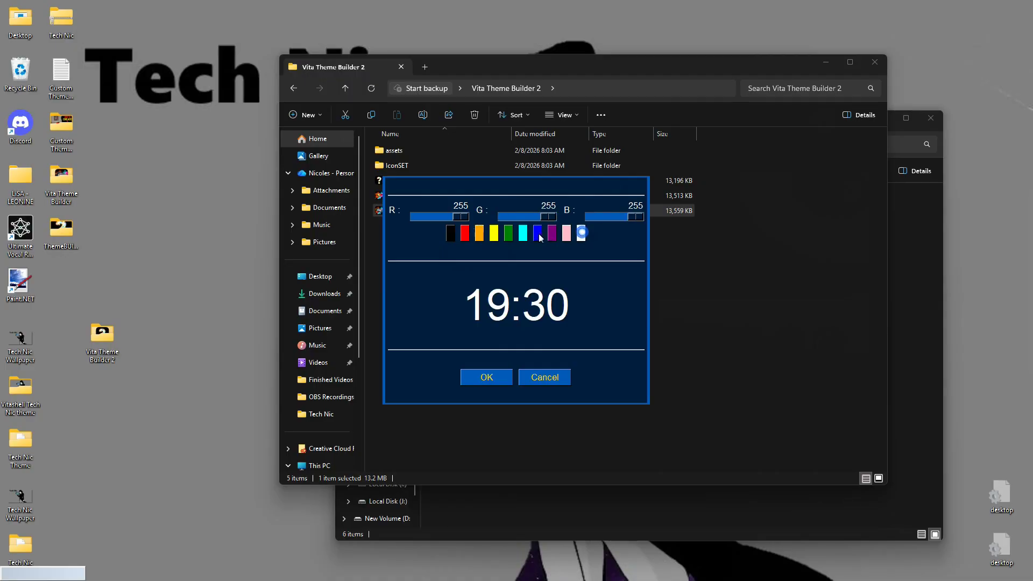
click(466, 235)
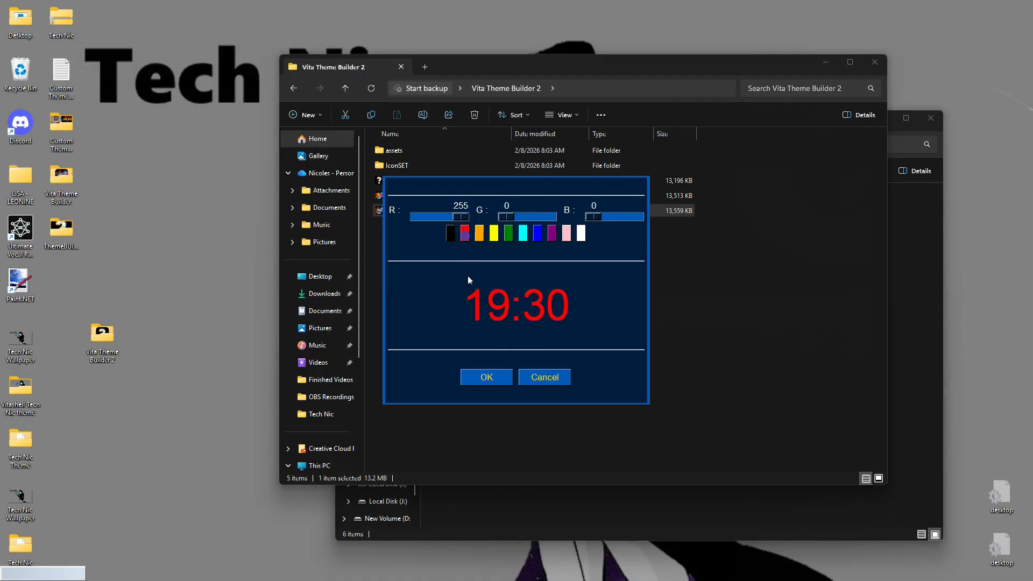
click(483, 380)
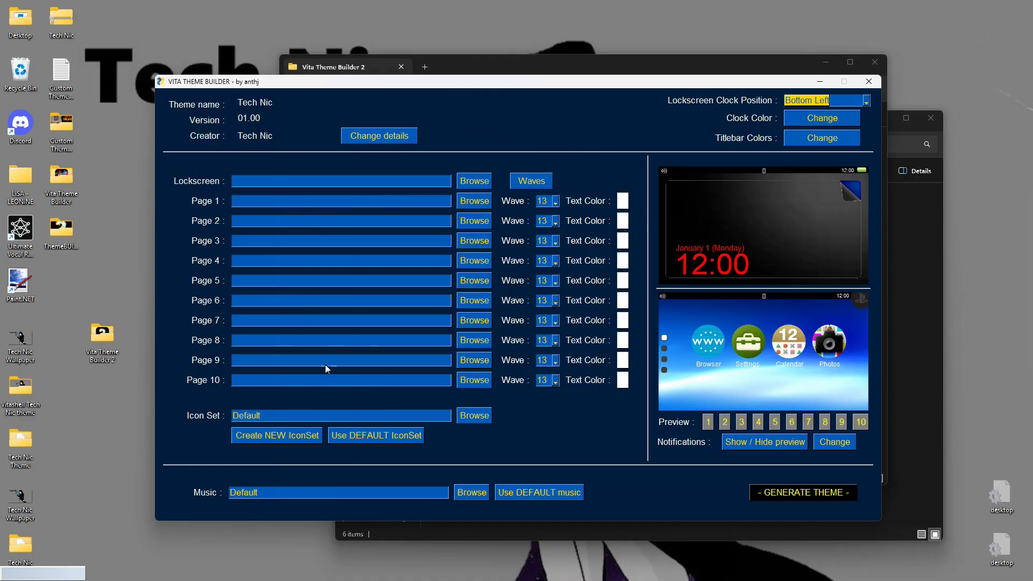
Set the theme's lockscreen background to the Lockscreen image from Vita Theme Builder's assets/preview/TEMP folder.
click(473, 184)
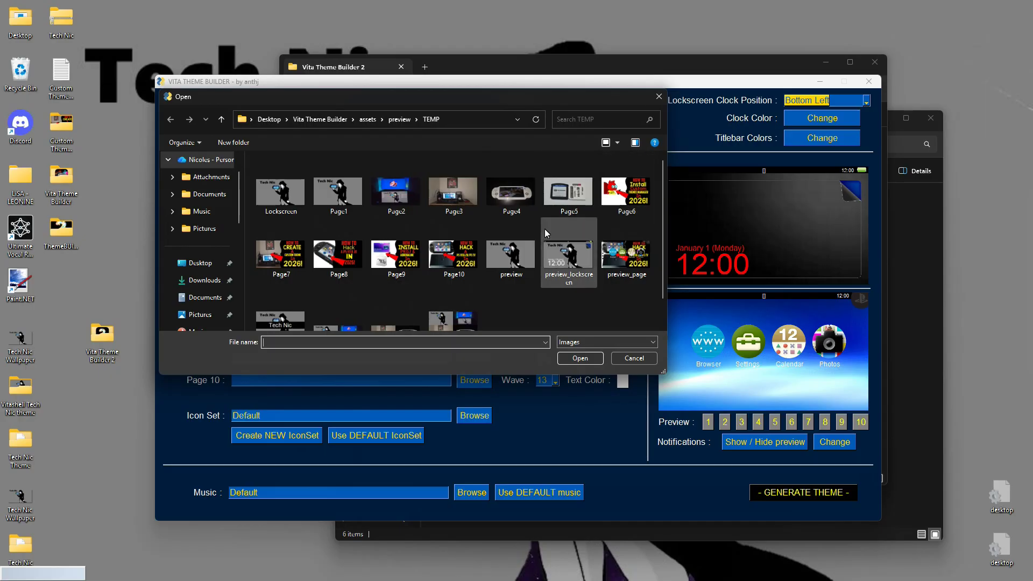
scroll(359, 279, down, 1)
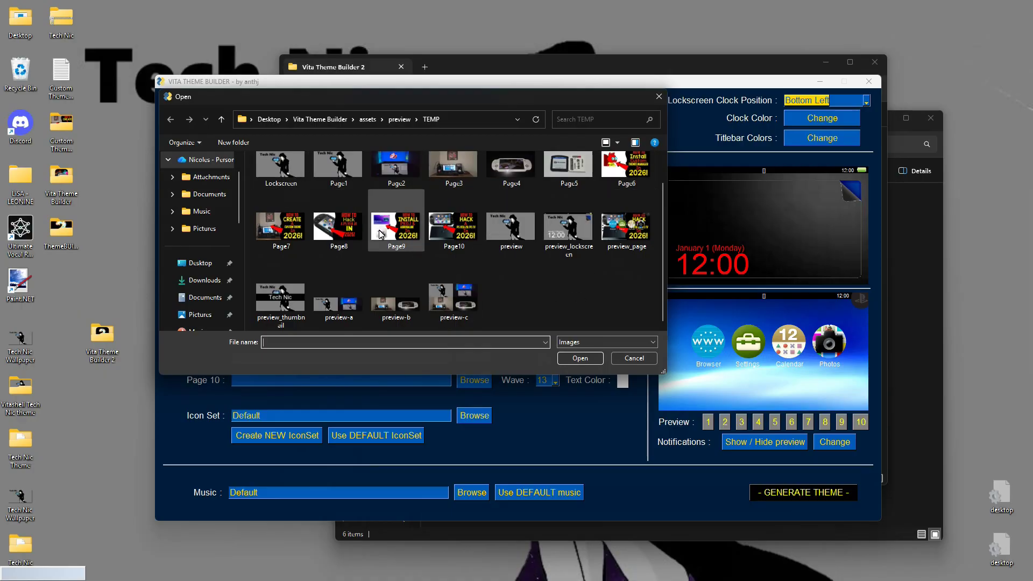
click(289, 175)
click(581, 359)
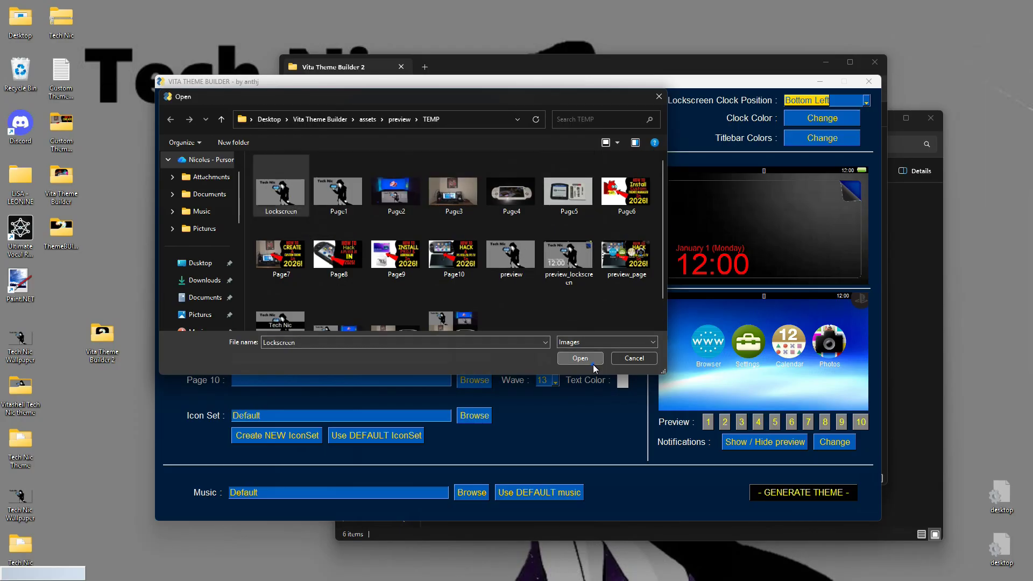
Set the Page 1 background to the Page1 image from the TEMP folder.
click(437, 202)
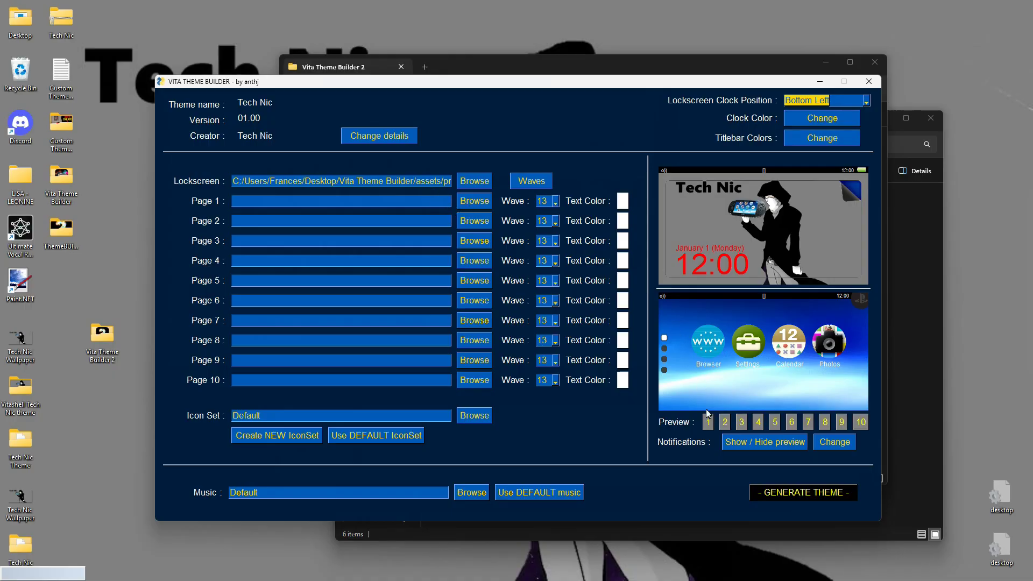
click(474, 201)
click(337, 206)
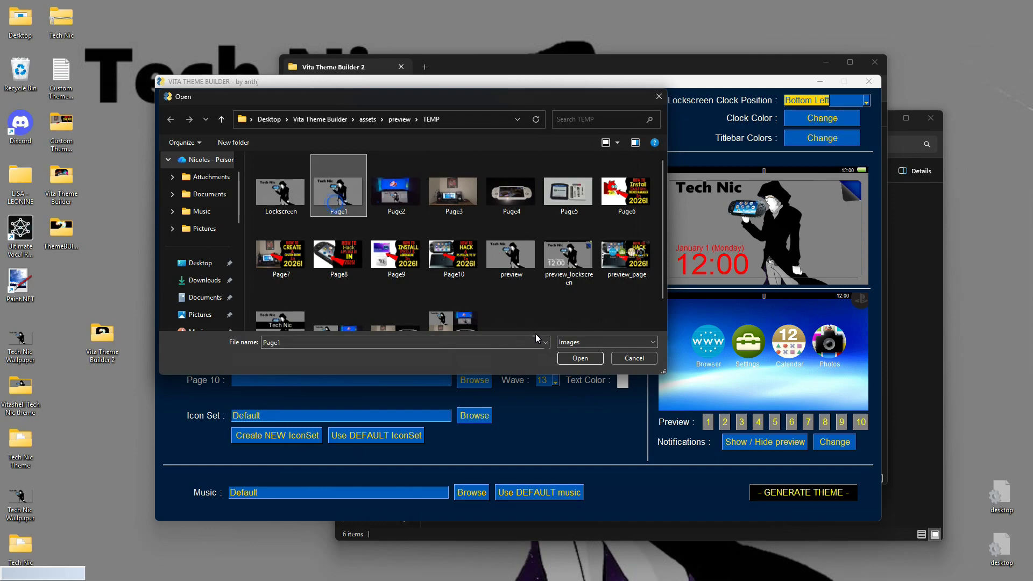
click(579, 358)
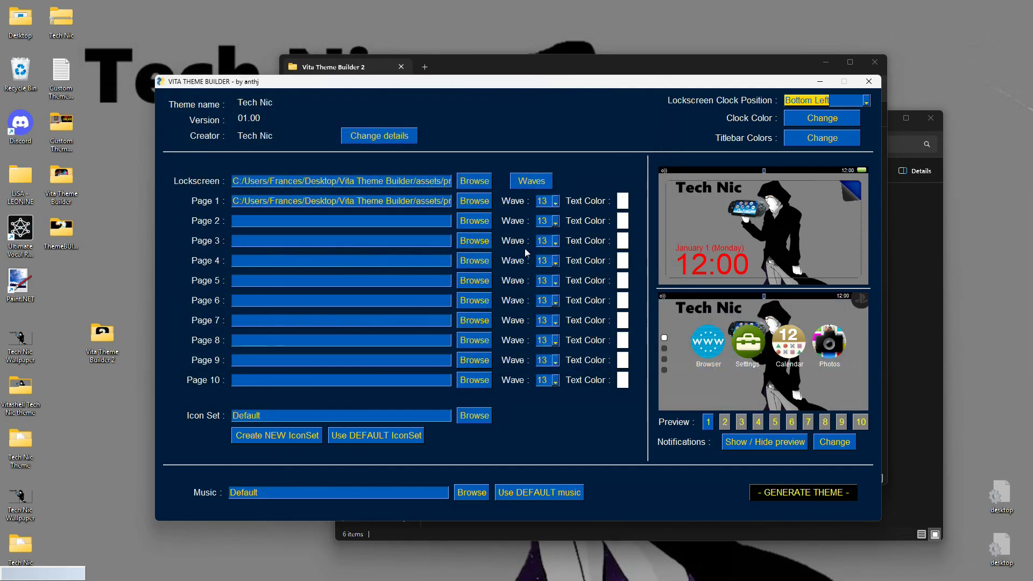
Set the Page 2 background to the Page2 image from the TEMP folder, and compare the Page 1 and Page 2 previews.
click(479, 225)
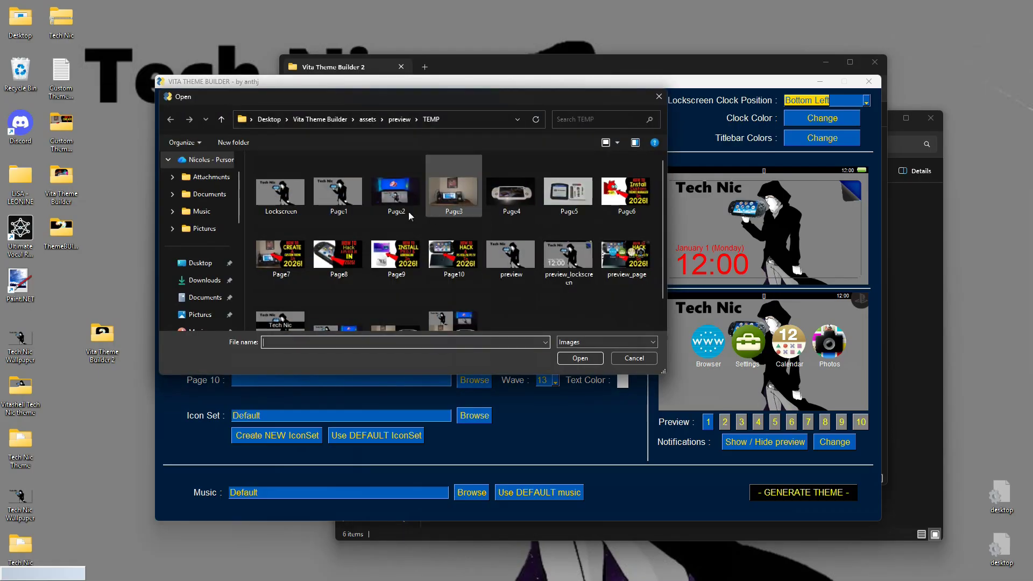
click(396, 192)
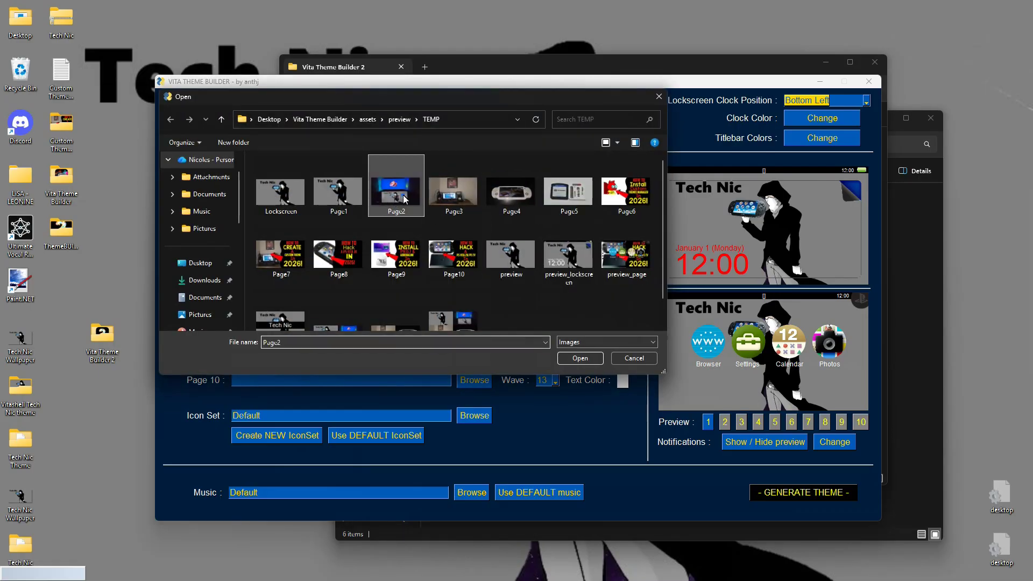
click(580, 358)
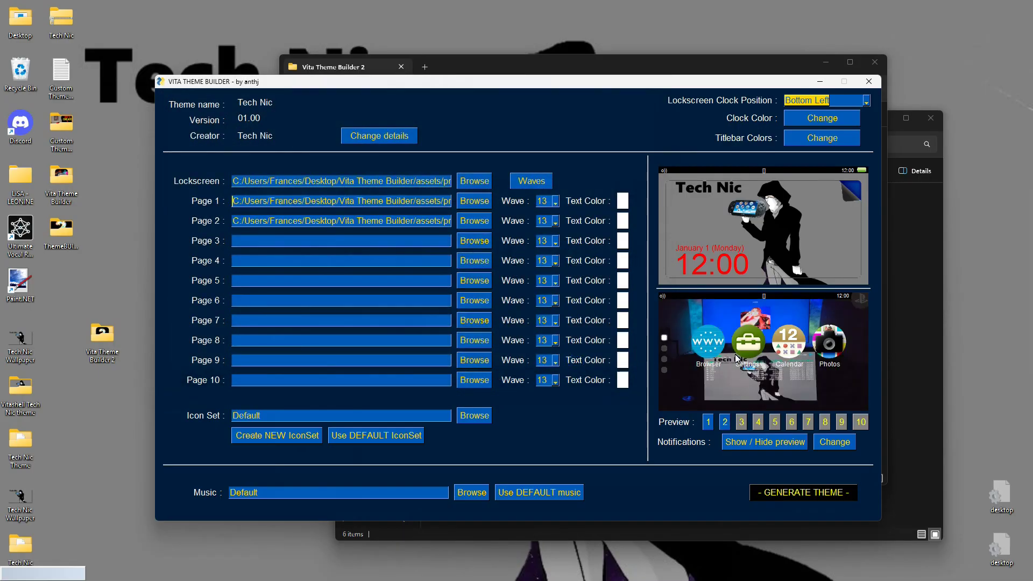
click(724, 424)
click(725, 424)
click(709, 423)
click(726, 424)
click(708, 422)
click(729, 424)
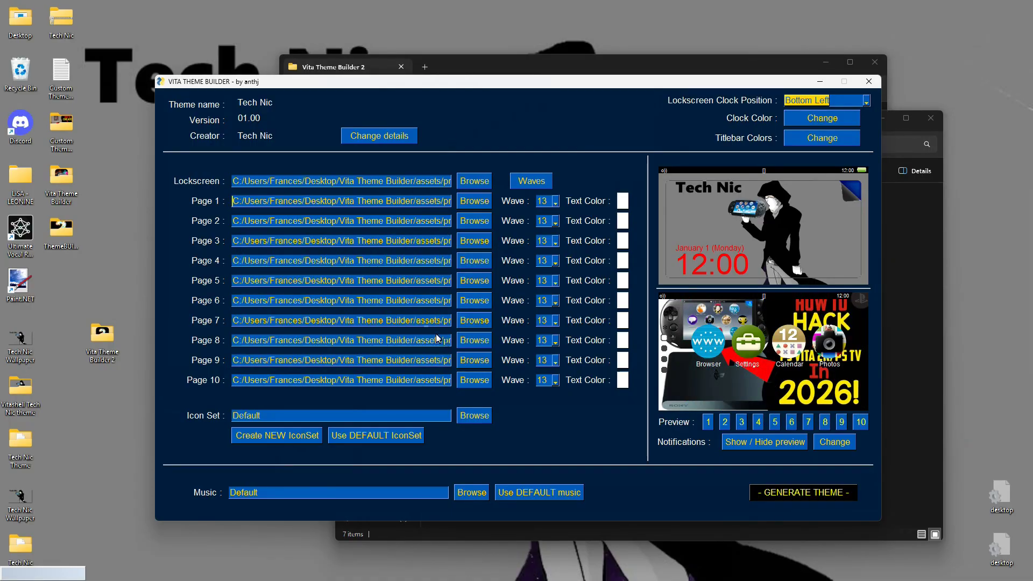
Review the background previews of pages 1 through 10 in order.
click(709, 423)
click(725, 422)
click(745, 423)
click(759, 425)
click(778, 425)
click(795, 426)
click(809, 424)
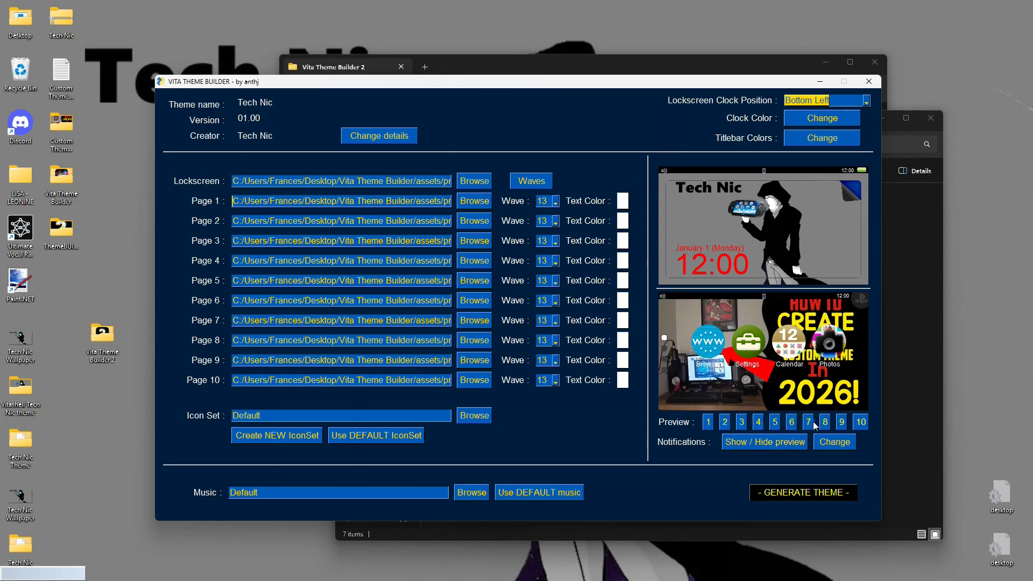
click(824, 423)
click(842, 422)
click(860, 423)
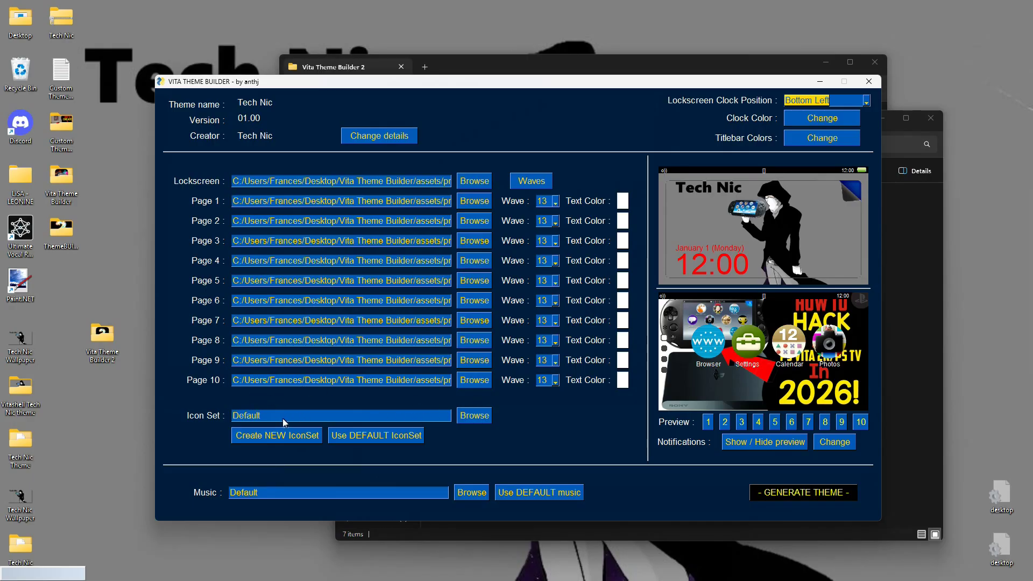
Try the Tech Nic icon set from Vita Theme Builder 2's IconSET folder, and switch back to the default icon set.
click(481, 419)
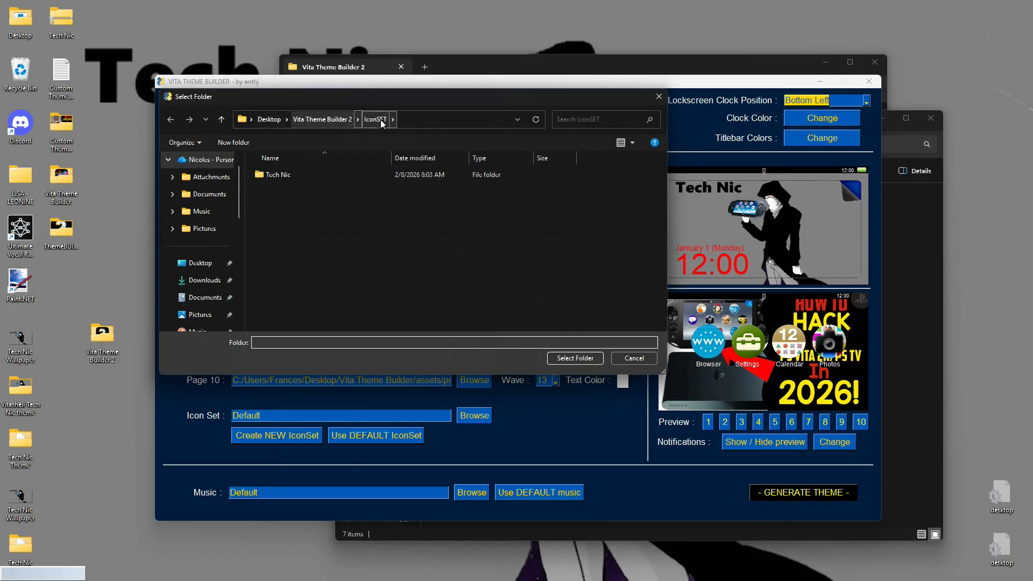
click(279, 176)
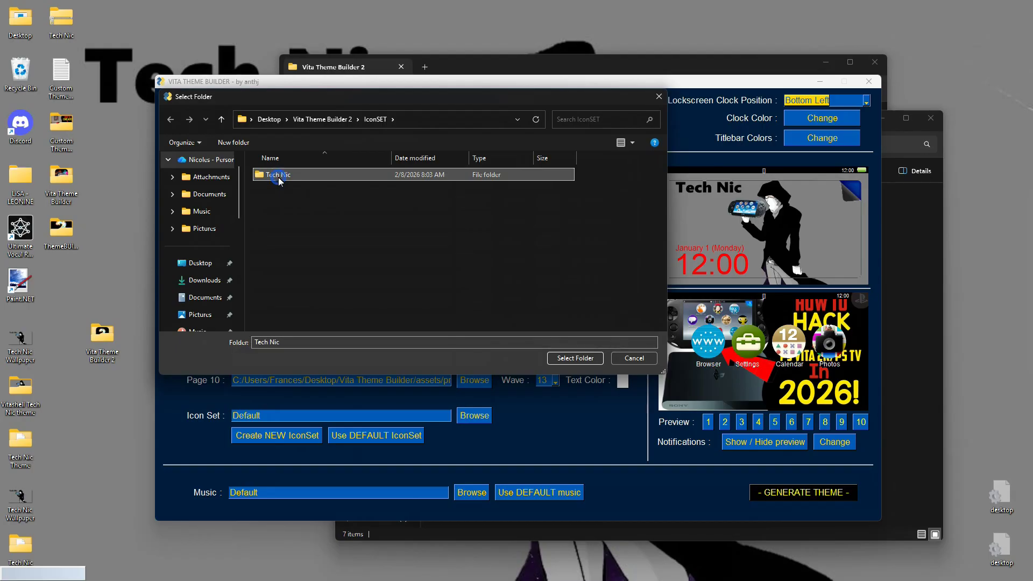
click(576, 358)
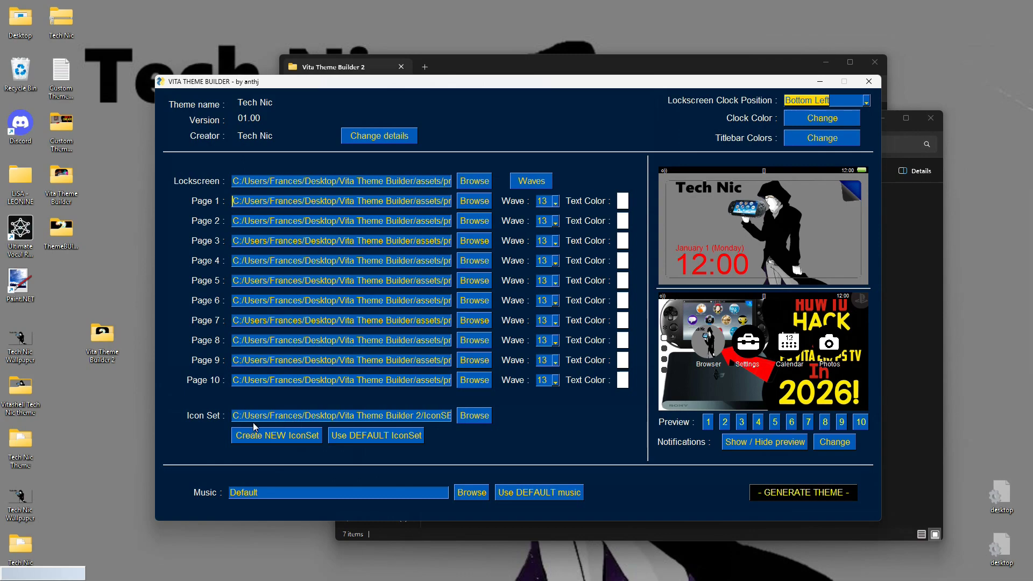
click(483, 415)
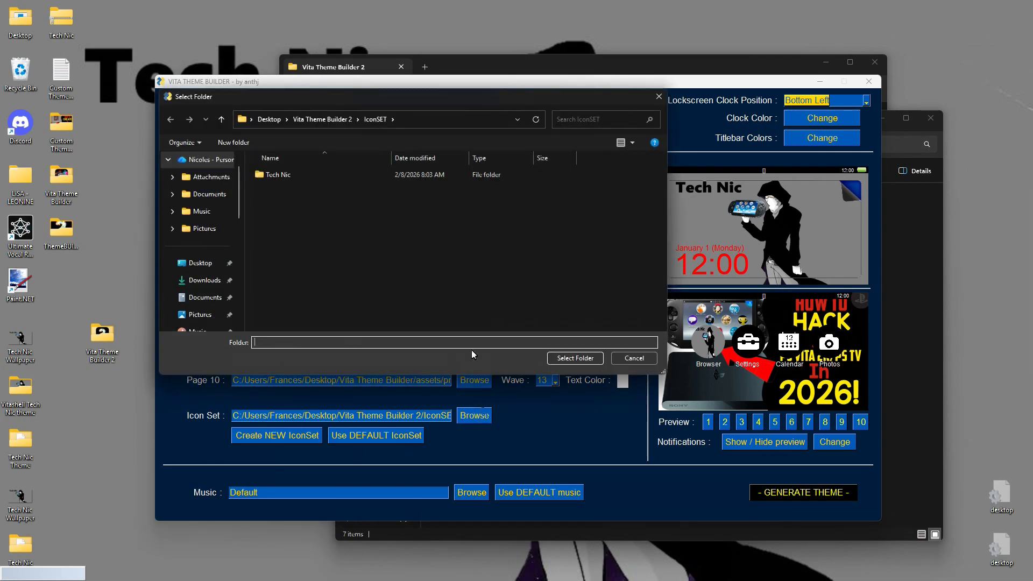
click(634, 358)
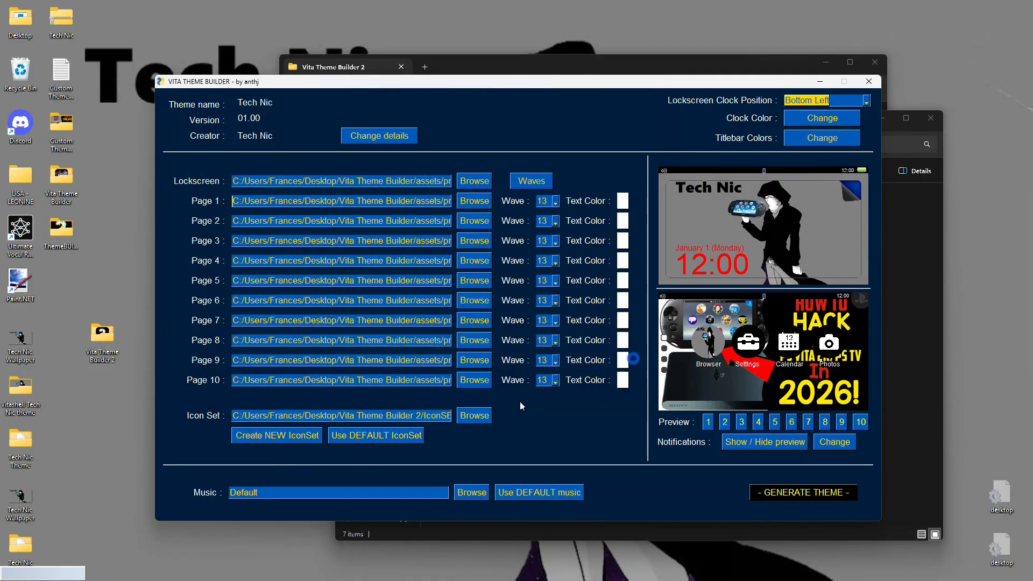
click(365, 438)
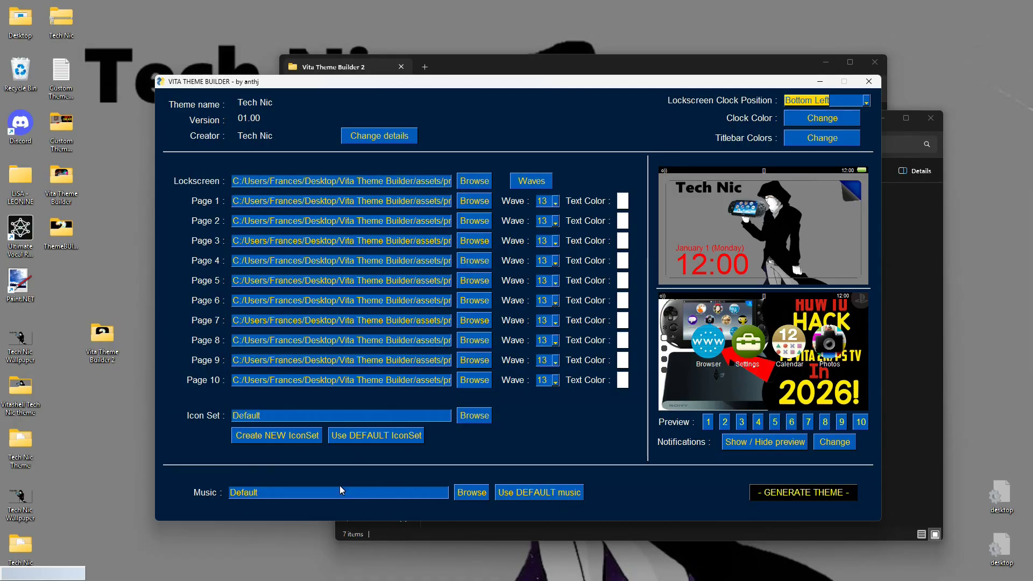
Set the theme's music to the "Youtube background music long 2" WAV file from New Volume (D:).
click(468, 493)
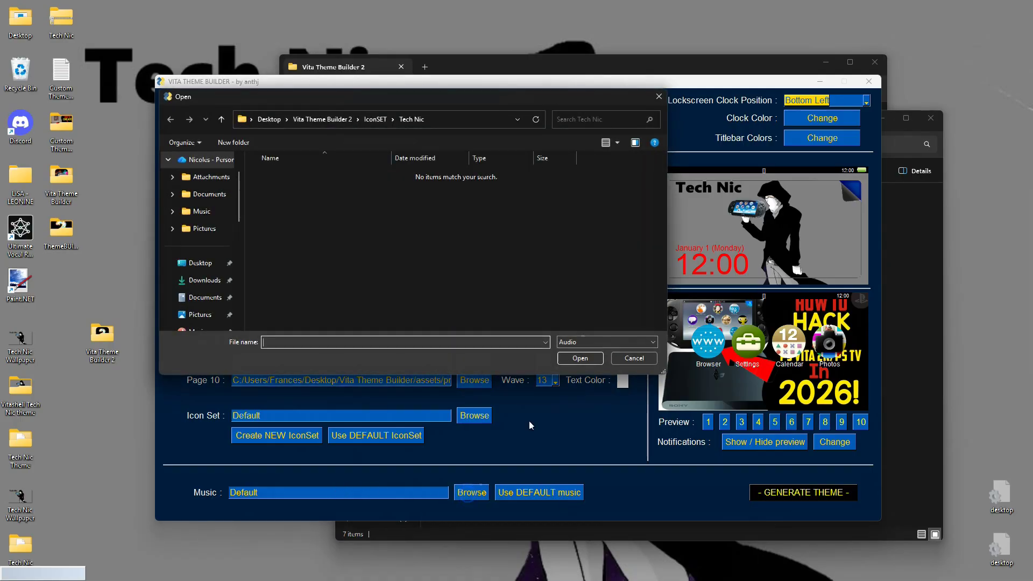
scroll(217, 244, down, 5)
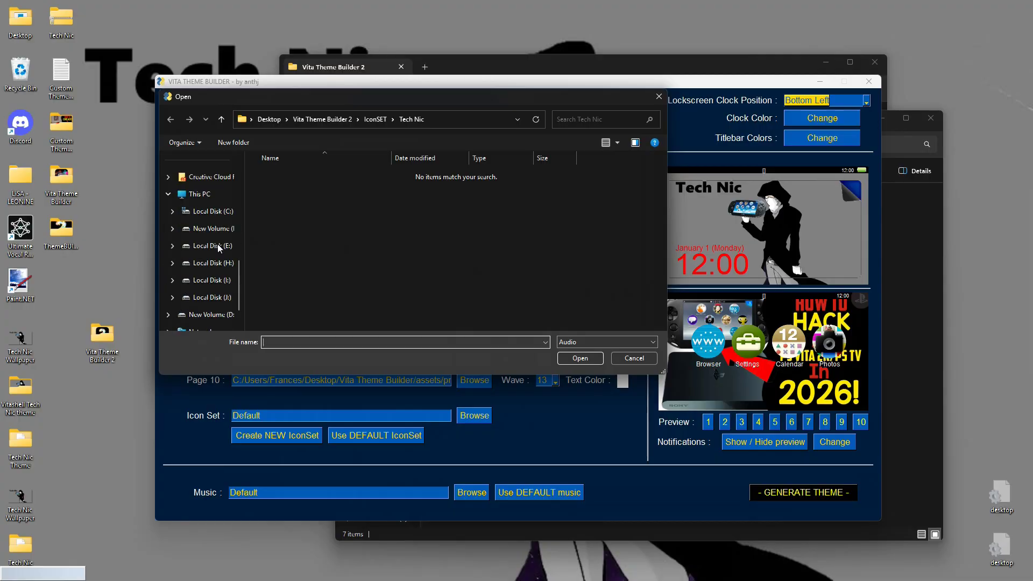
click(219, 231)
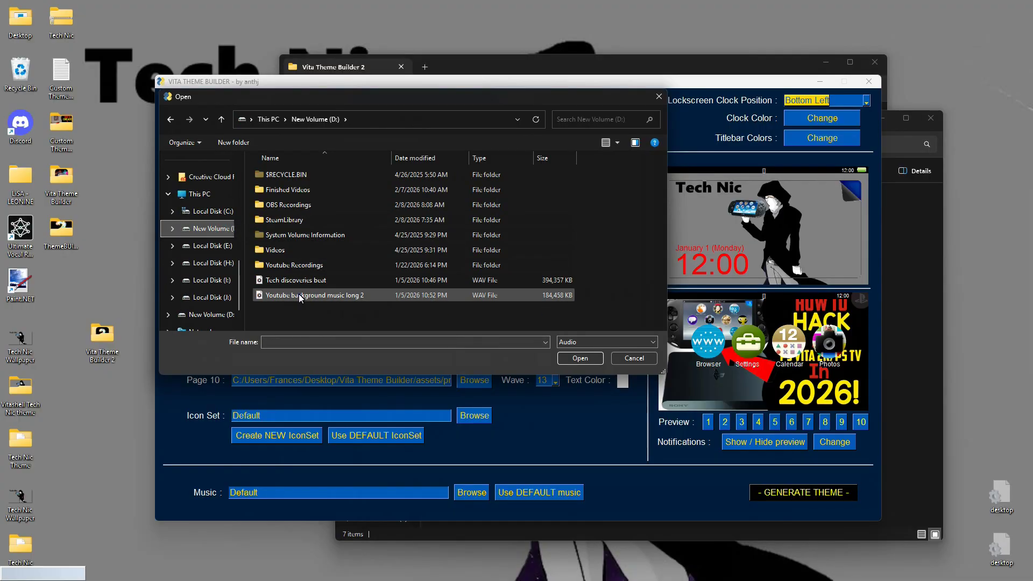
click(300, 297)
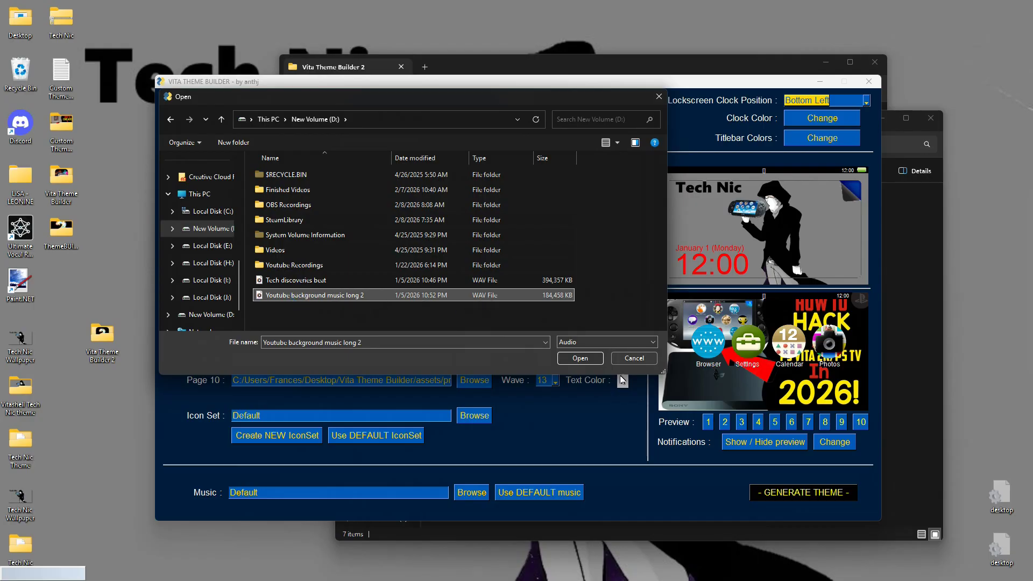
click(580, 358)
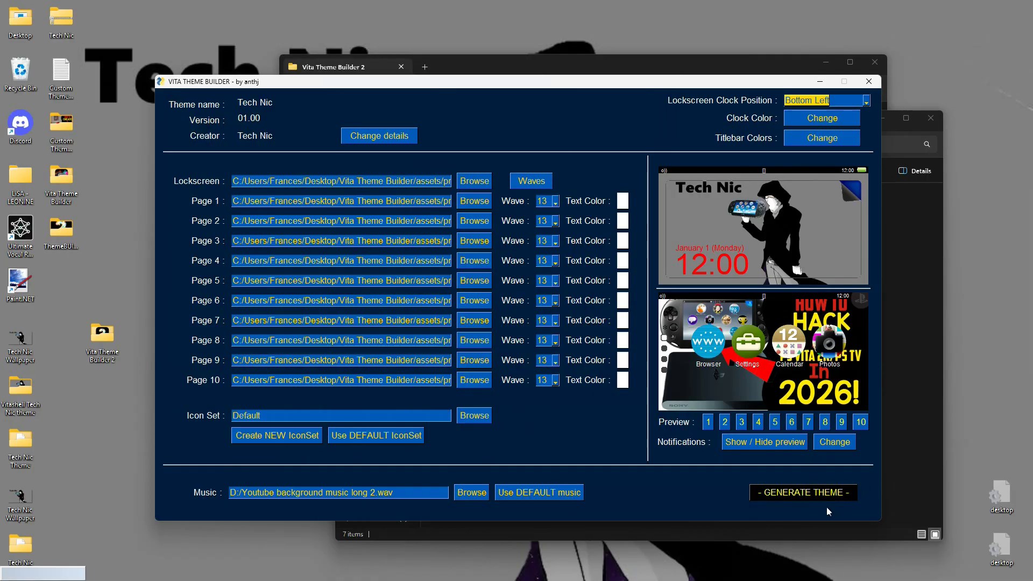
Begin generating the theme, and enter Tech Nic as the thumbnail's custom titlebar text in white after trying red.
click(800, 492)
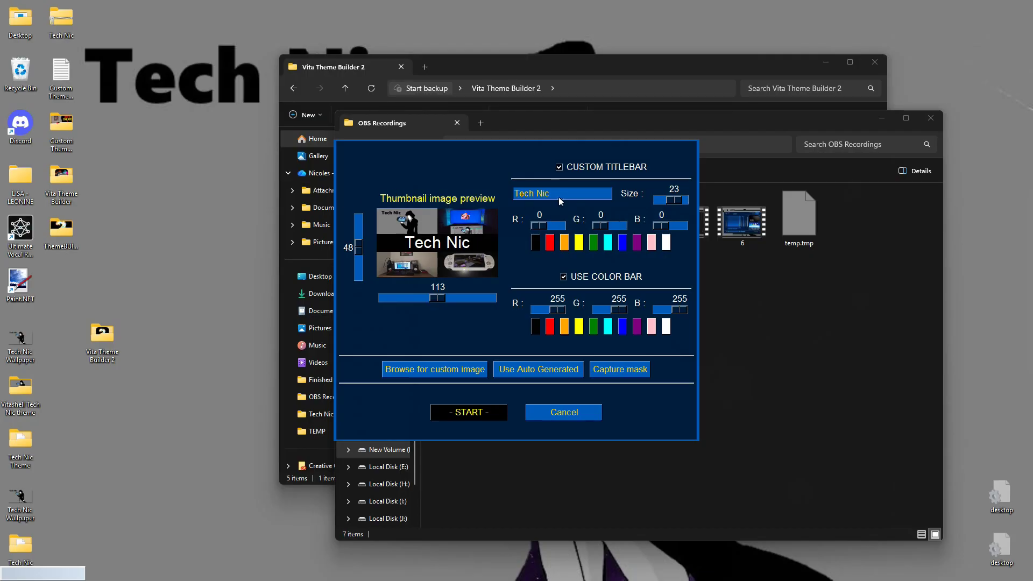
drag(514, 194, 551, 197)
key(BackSpace)
text(Te)
key(BackSpace)
text(ech Nic)
click(550, 242)
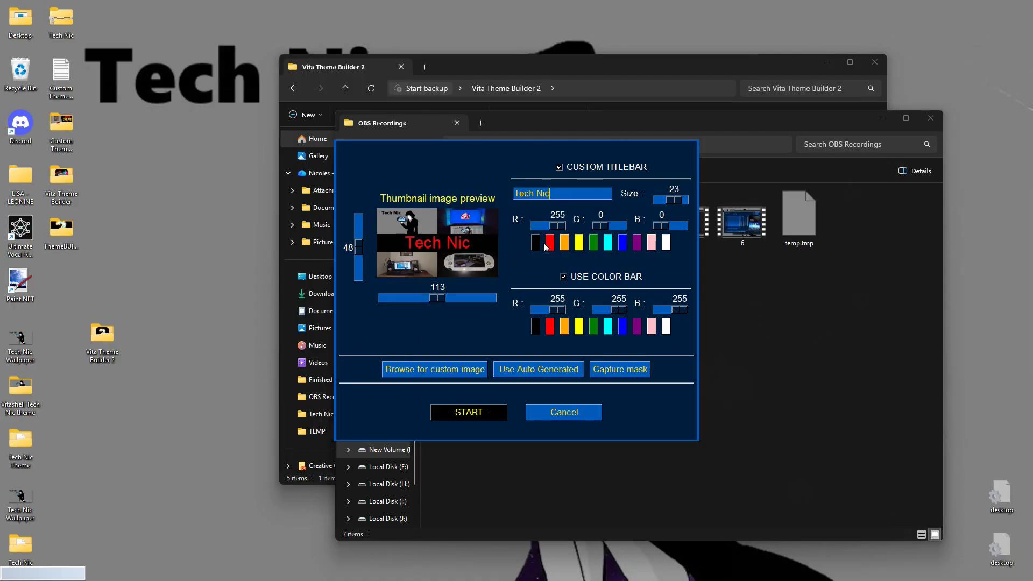
click(667, 243)
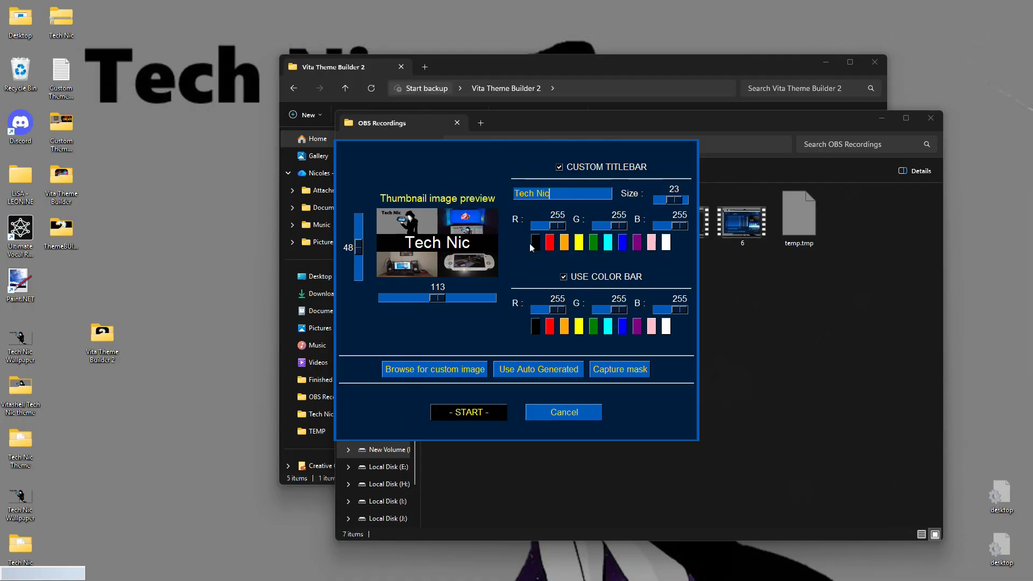
Try red, yellow and white for the thumbnail's color bar, and set it to black.
click(552, 332)
click(581, 331)
click(668, 332)
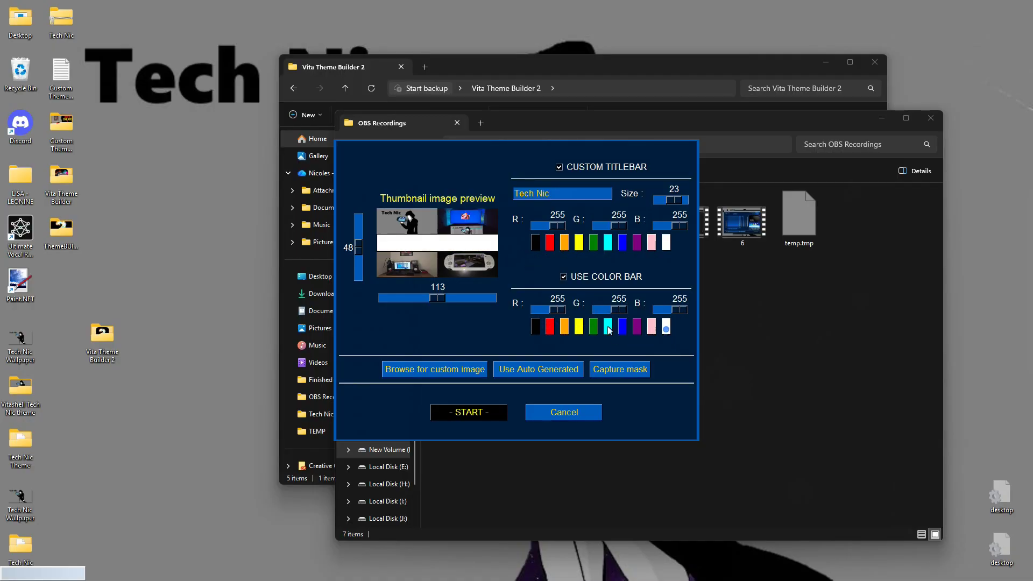
click(536, 327)
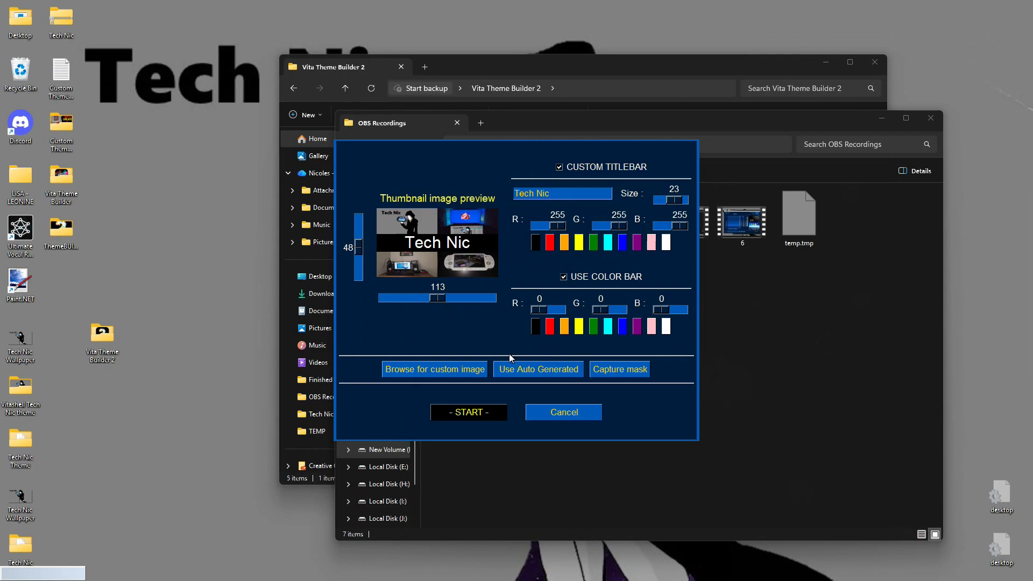
Use the Lockscreen image from the TEMP folder as the custom thumbnail, and start the theme generation.
click(451, 371)
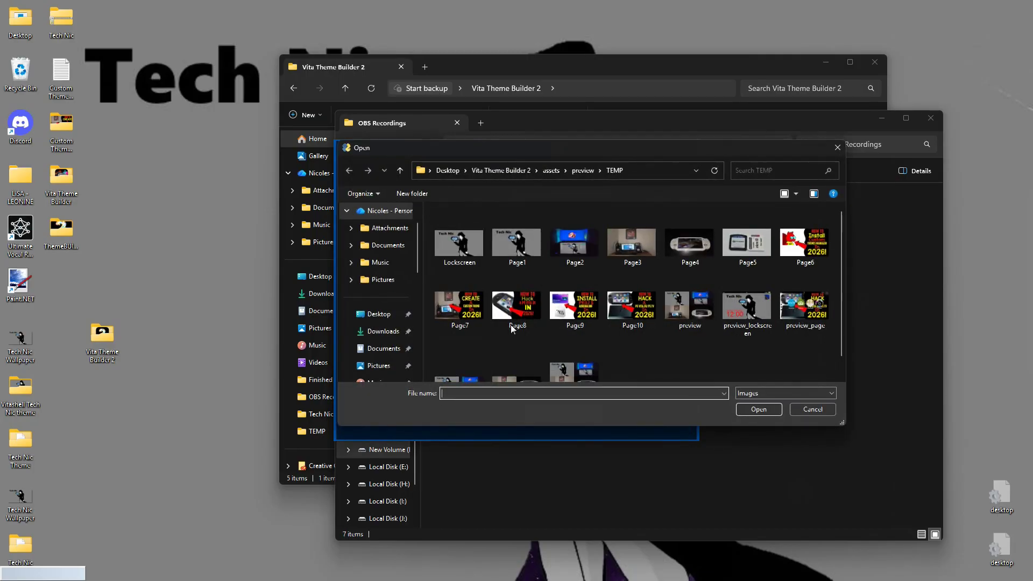
click(448, 245)
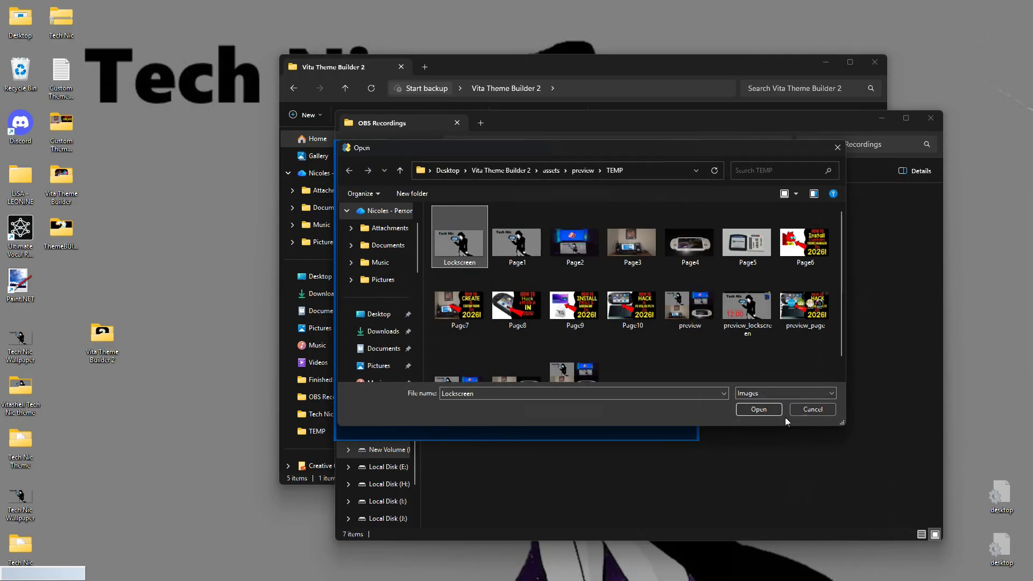
click(764, 410)
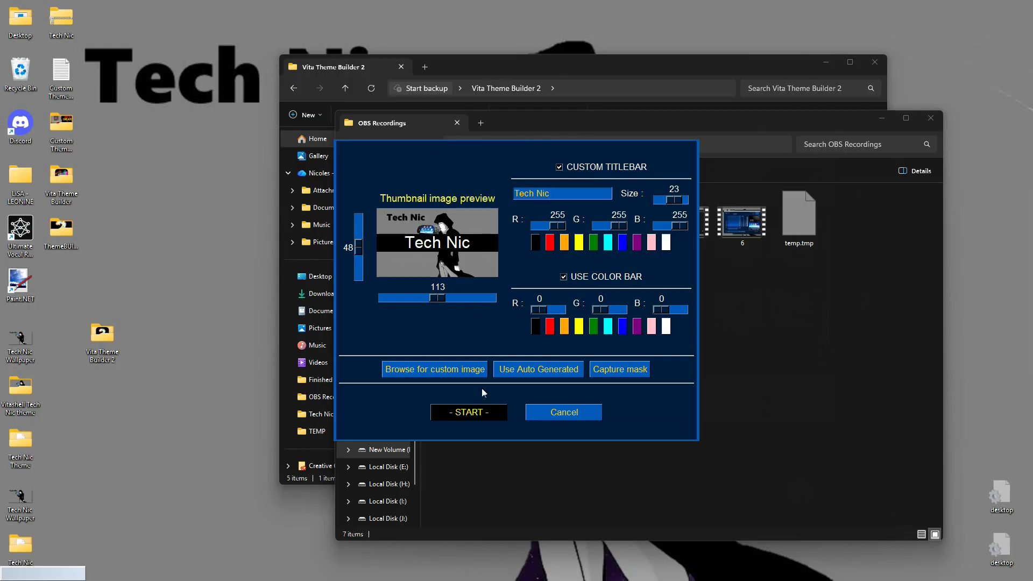
click(470, 414)
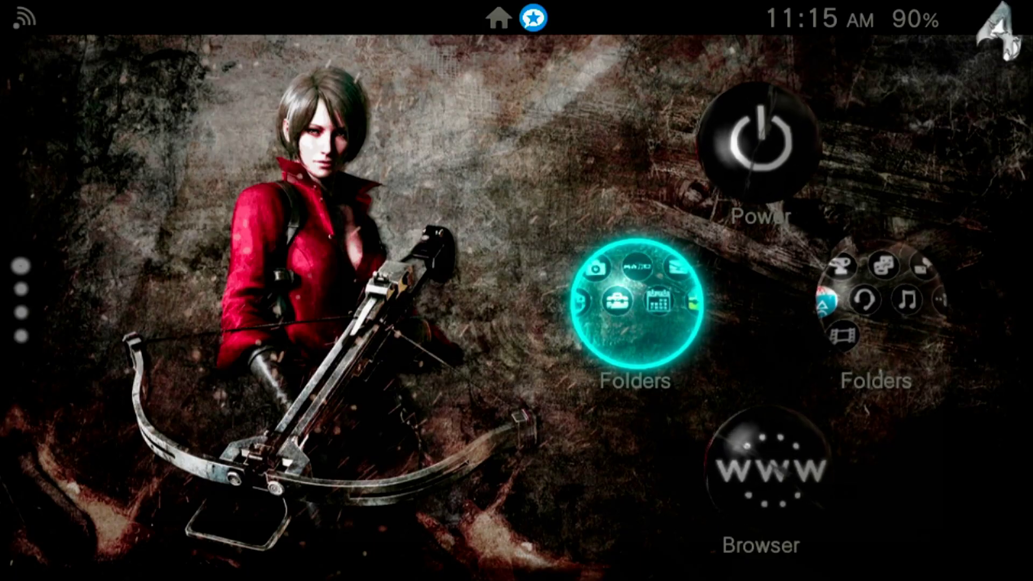
Launch VitaShell from the second page of the PS Vita home screen.
key(Down)
key(Down)
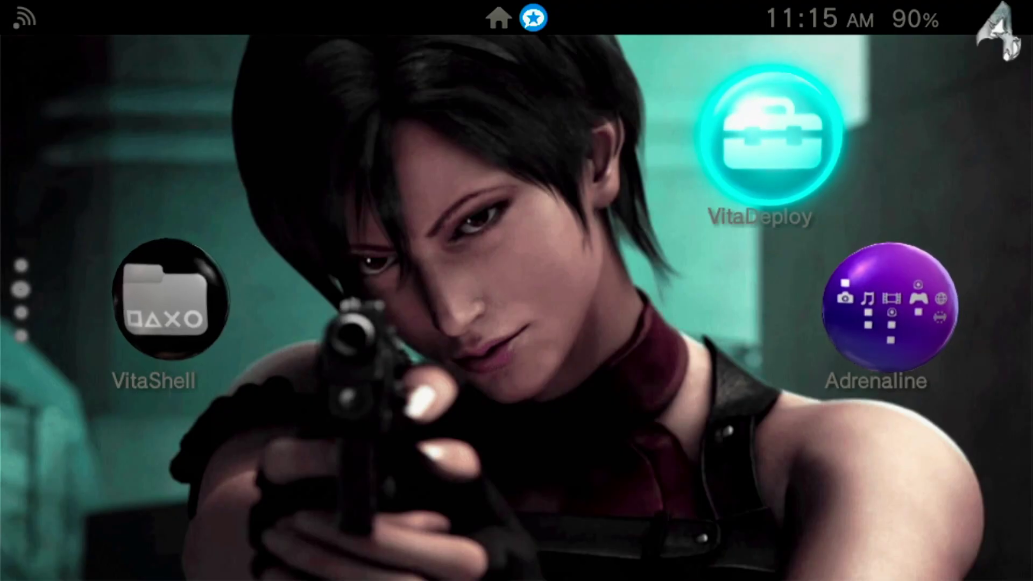
key(Left)
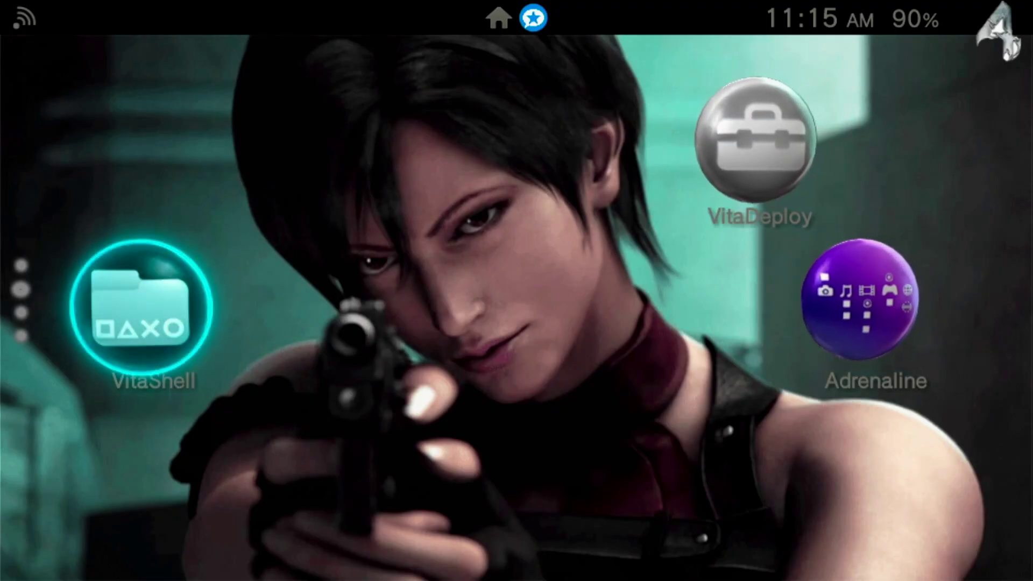
key(Return)
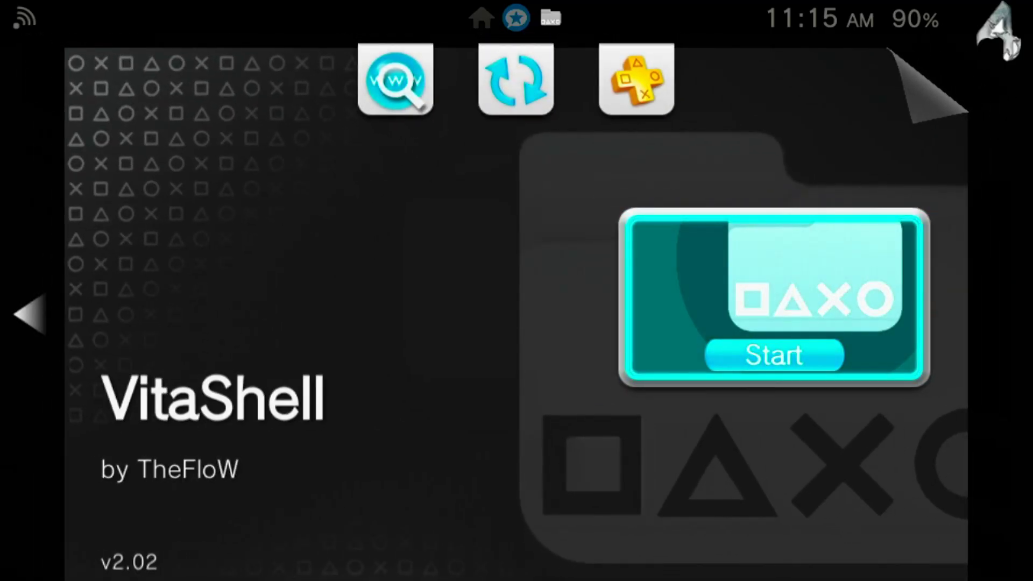
key(Return)
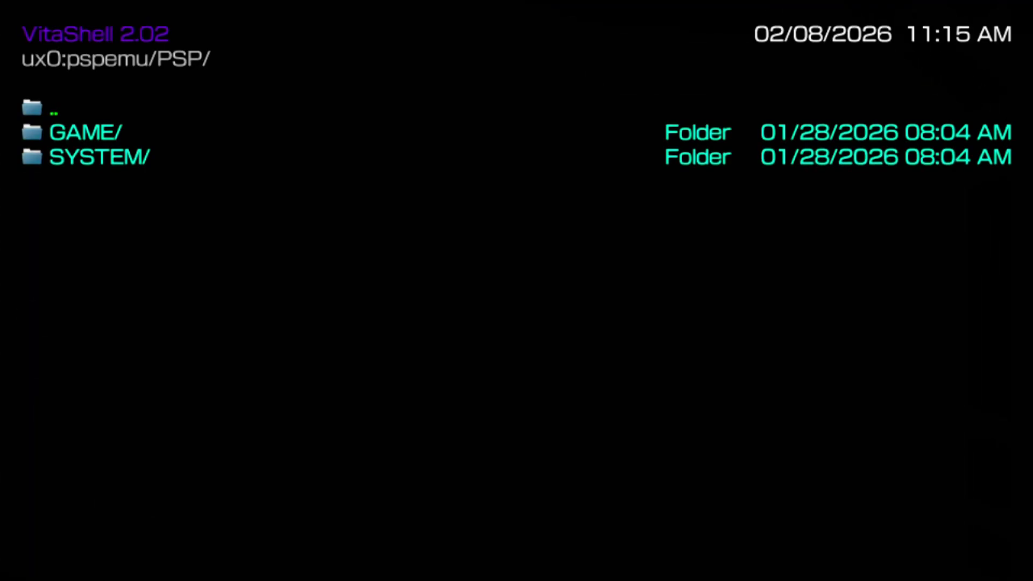
Navigate up from ux0:pspemu/PSP/ to the list of partitions, and open the ux0: root folder.
key(Return)
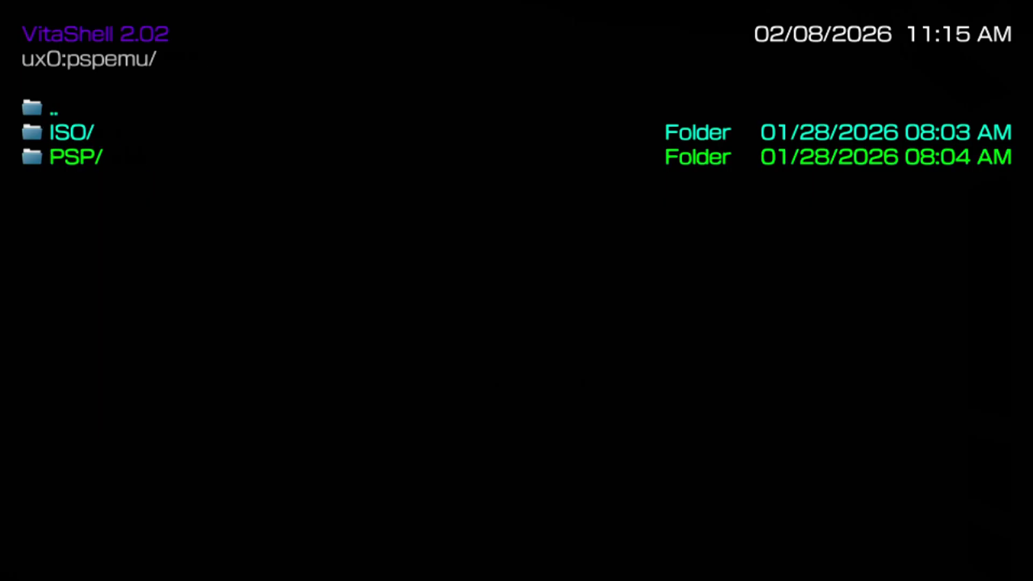
key(Return)
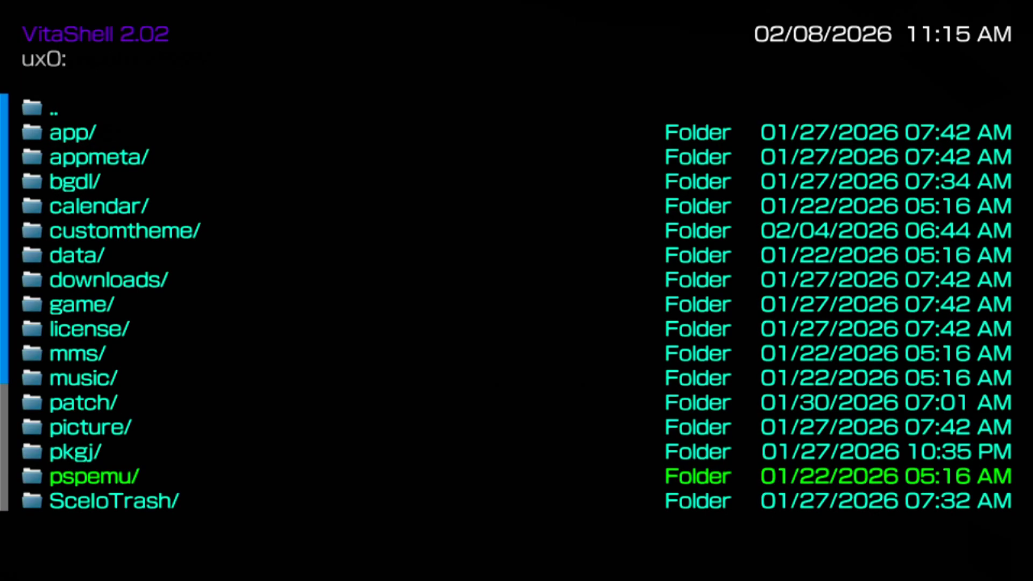
key(Return)
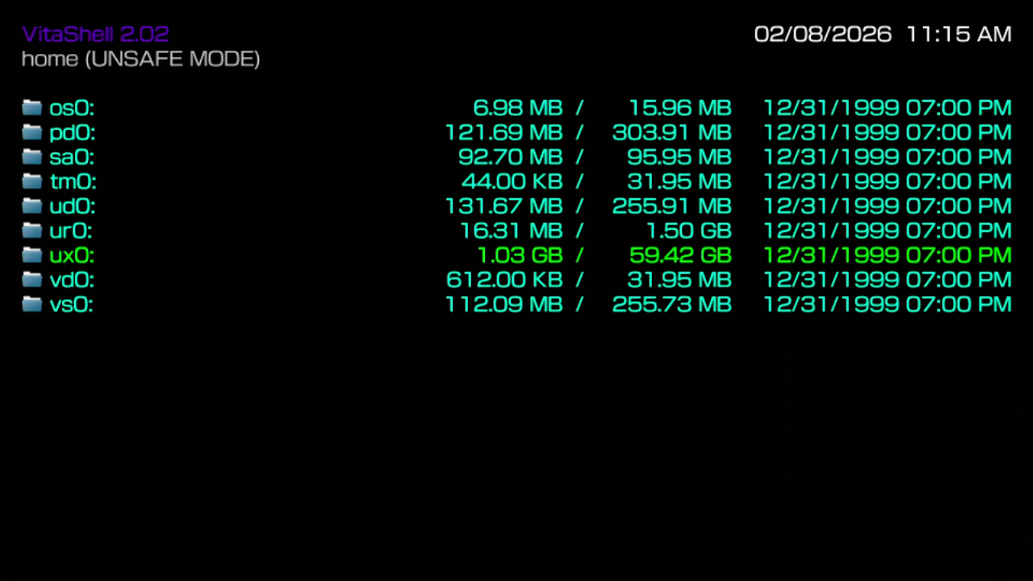
key(Down)
key(Up)
key(Return)
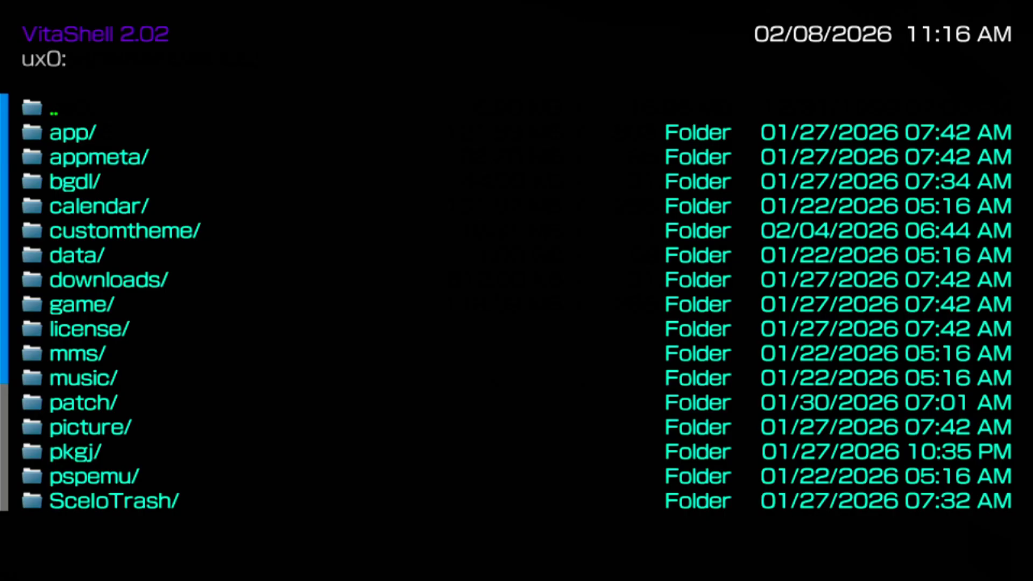
Switch the SELECT button option in VitaShell's main settings between USB and FTP, ending on USB, and leave the settings.
key(Menu)
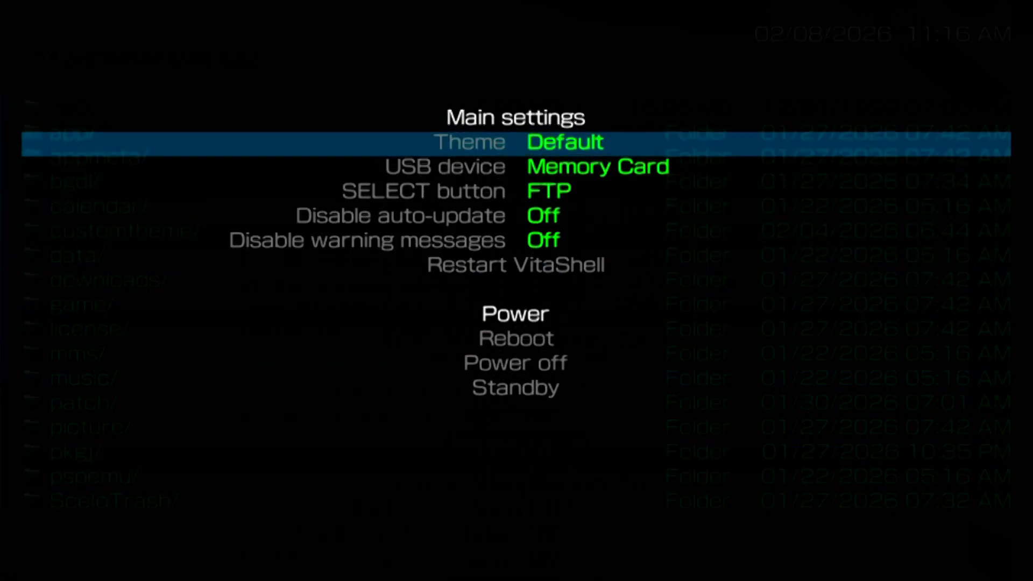
key(Down)
key(Down)
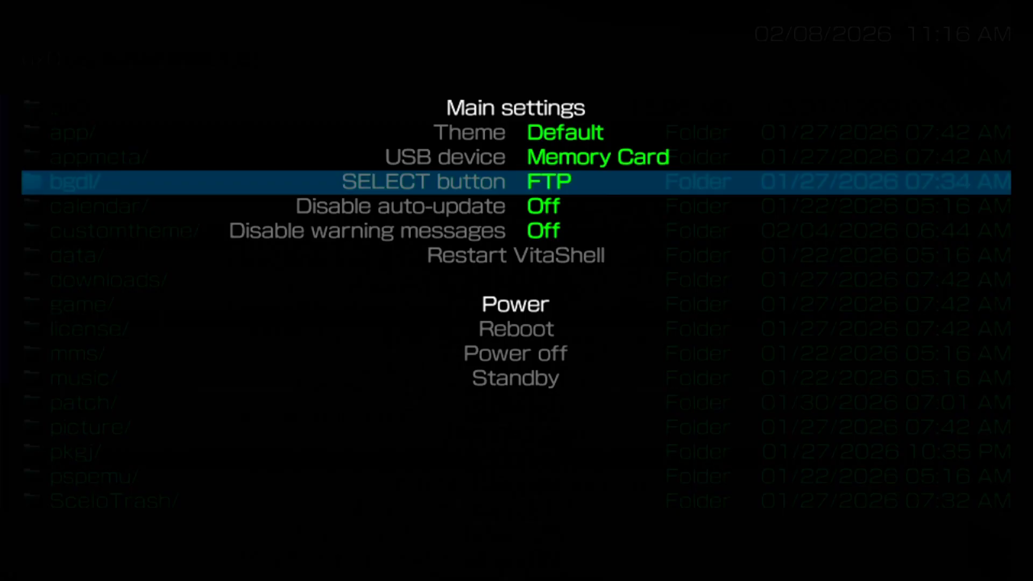
key(Return)
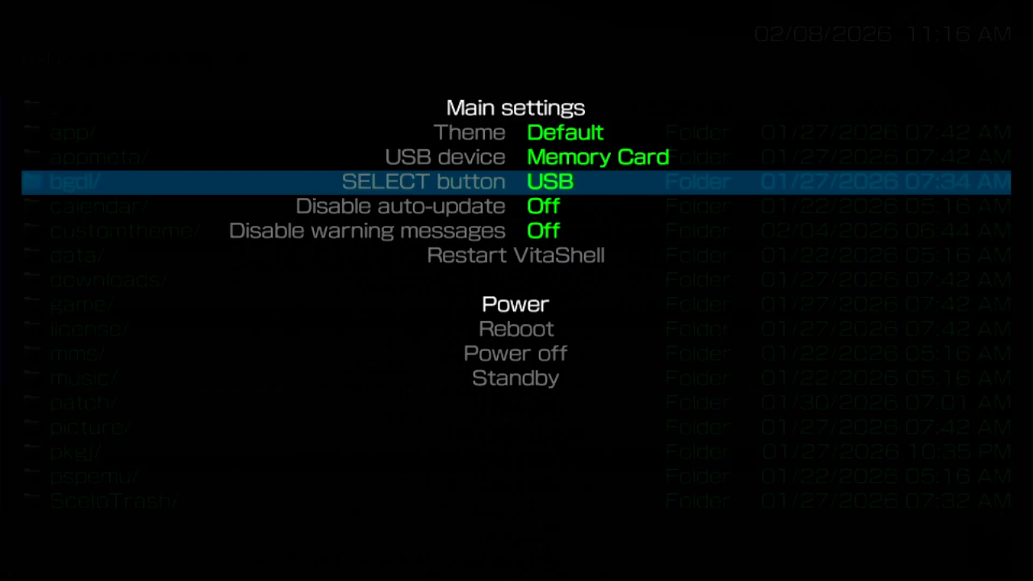
key(Return)
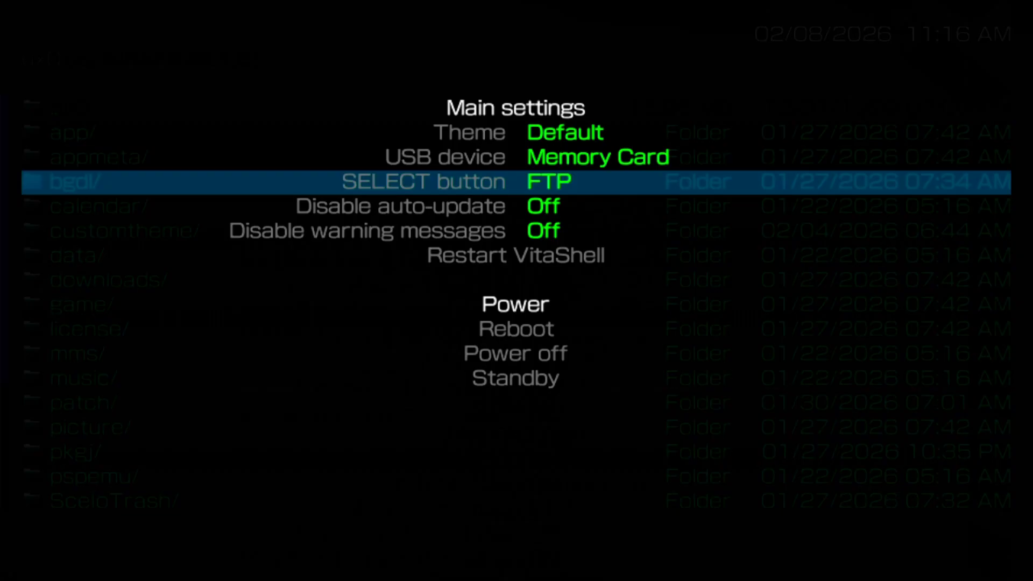
key(Return)
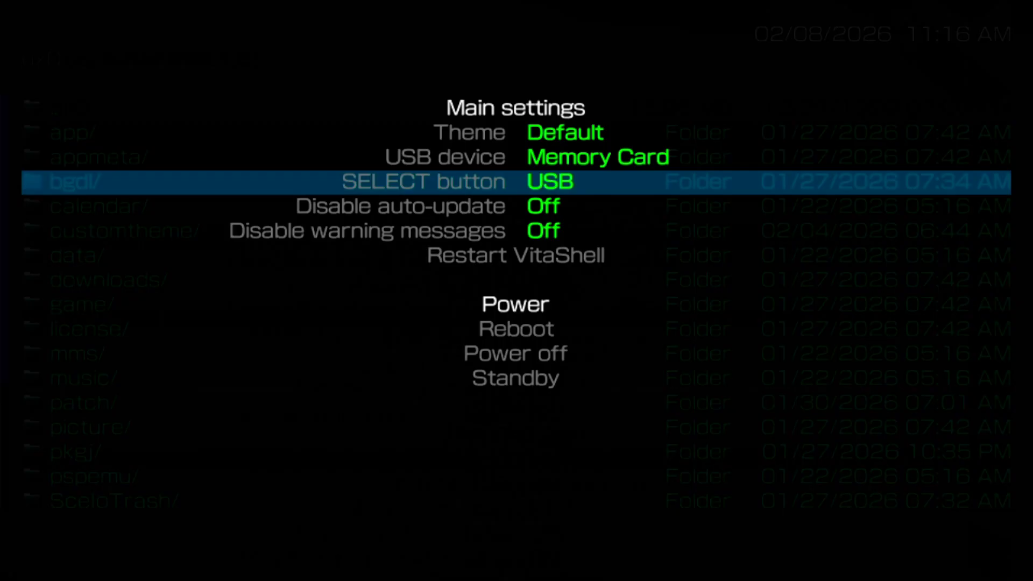
key(Escape)
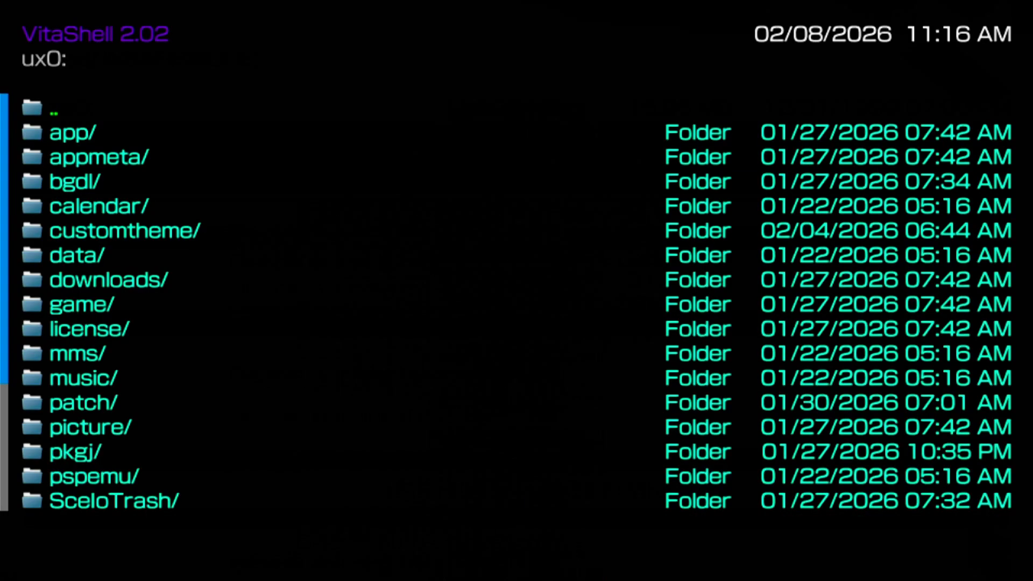
Reopen the main settings and try USB and FTP again for the SELECT button, then return to the ux0: listing.
key(Return)
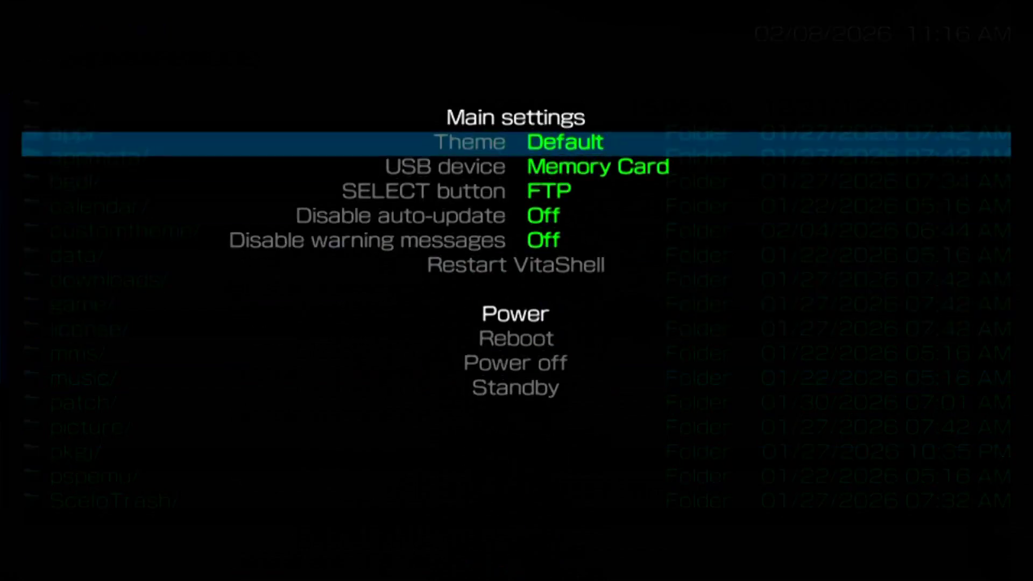
key(Down)
key(Down)
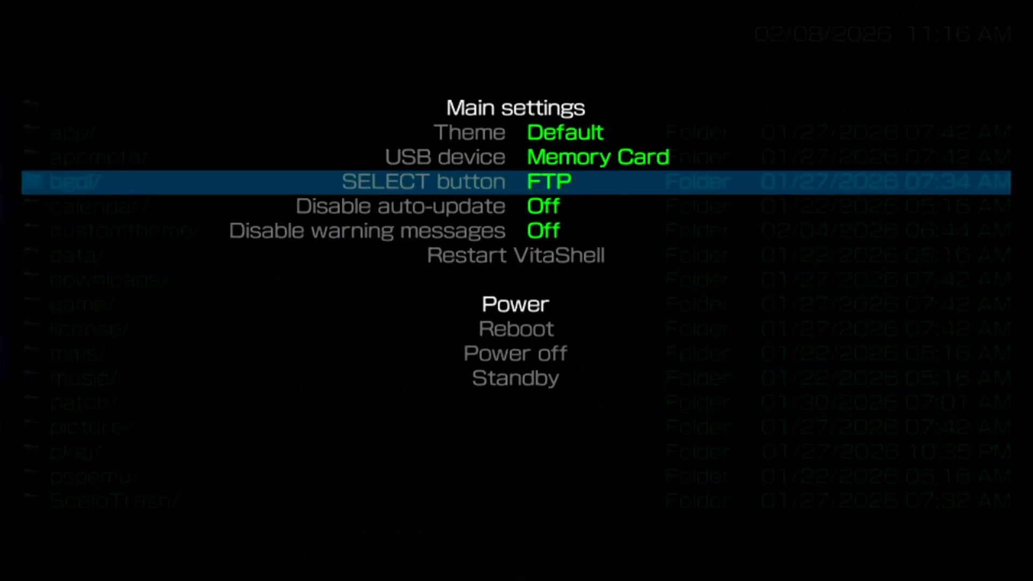
key(Return)
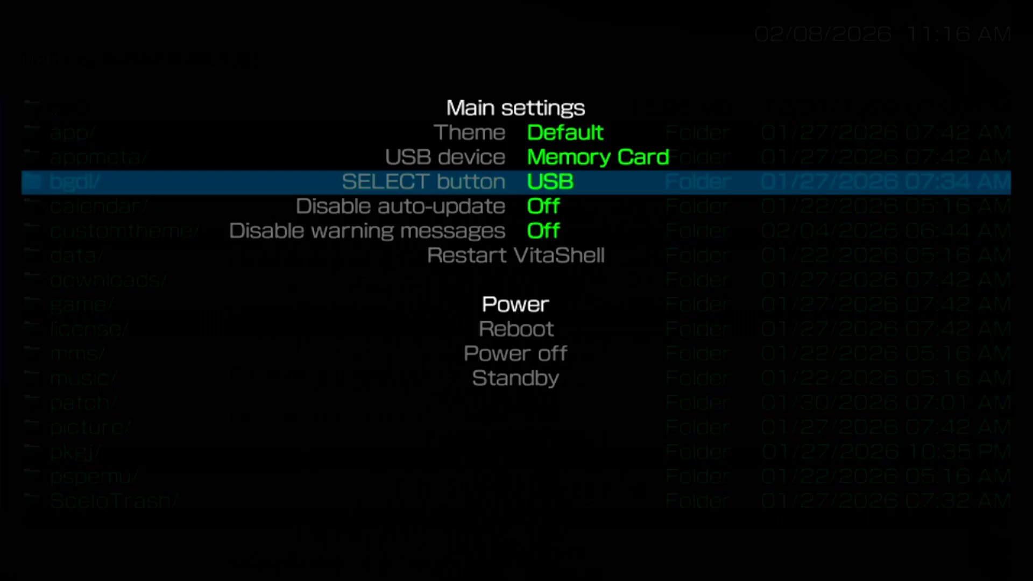
key(Return)
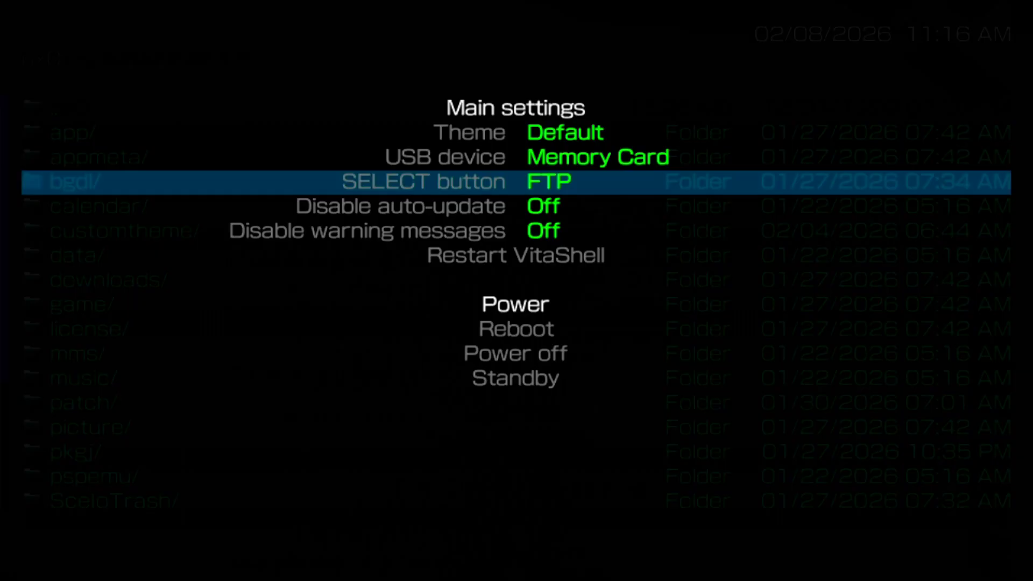
key(Return)
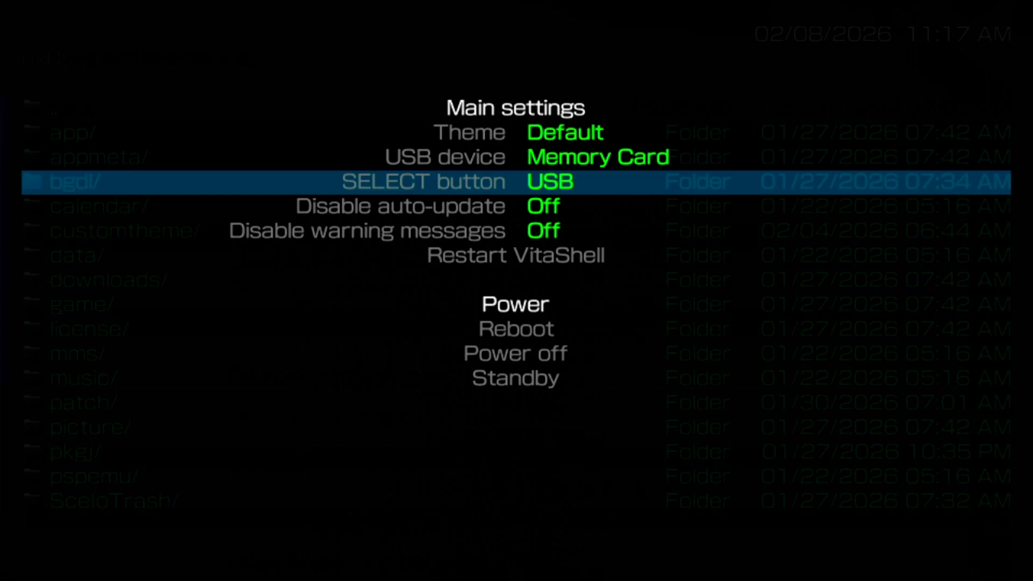
key(Escape)
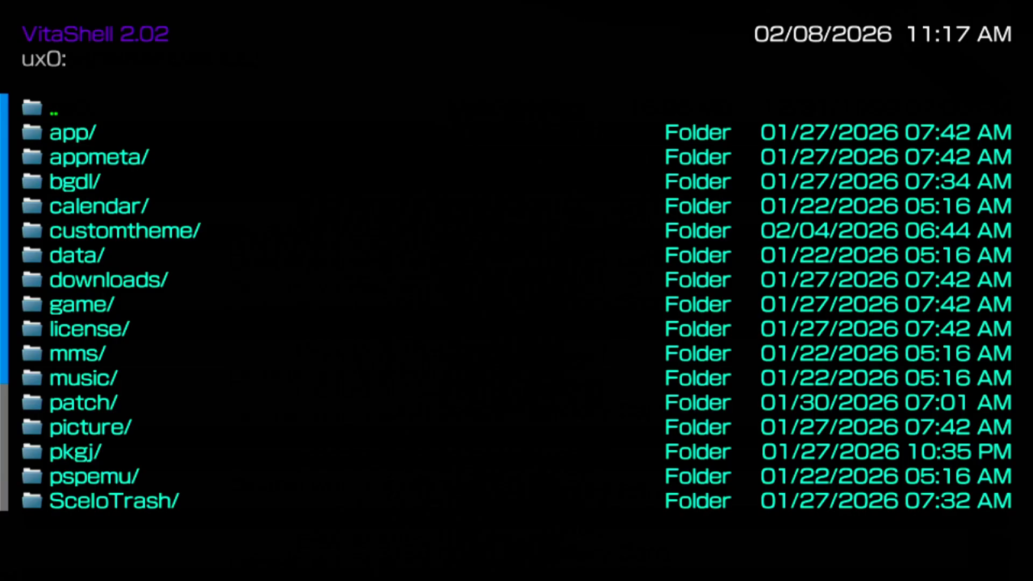
Start VitaShell's FTP server from the ux0: folder and dismiss its connection dialog.
key(Select)
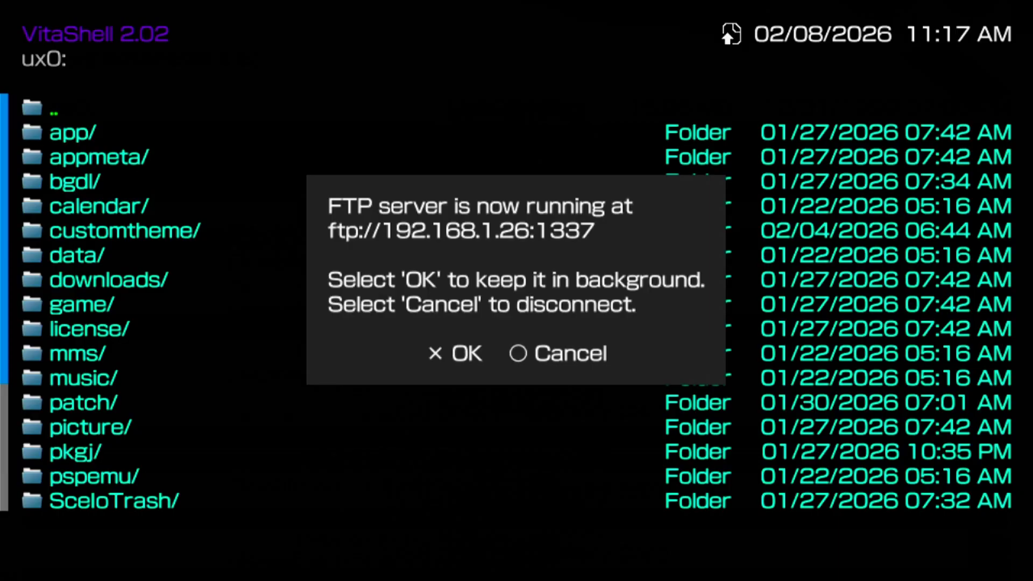
key(Escape)
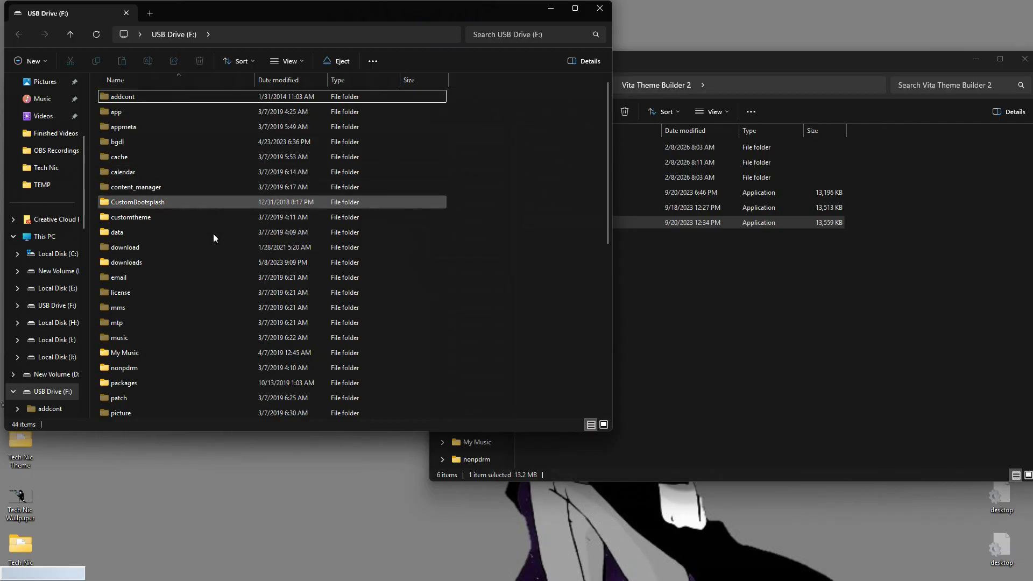
On the PC, view the USB drive's customtheme folder and locate the generated Tech Nic theme in Vita Theme Builder 2's Created Themes folder.
double_click(150, 220)
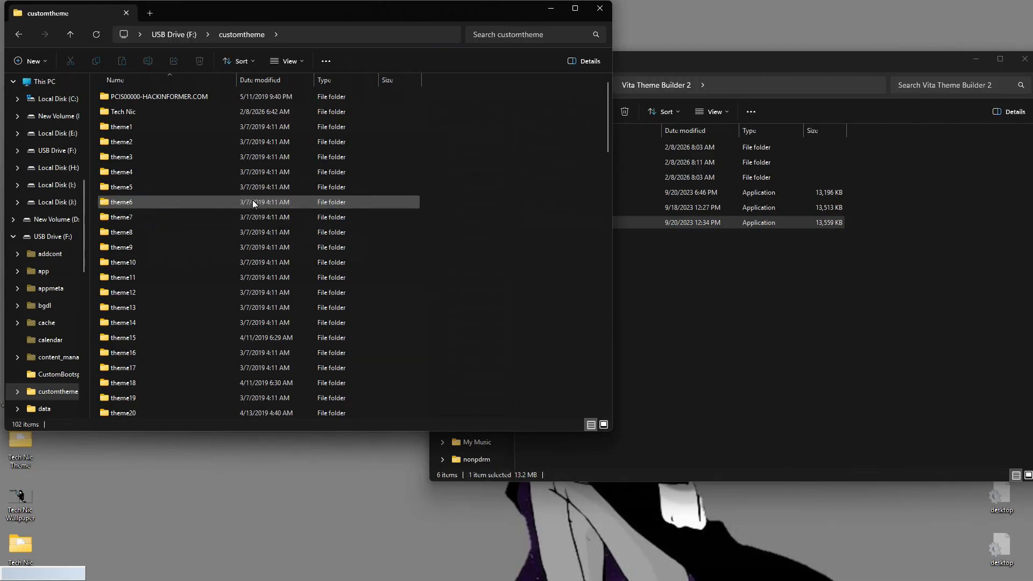
click(767, 65)
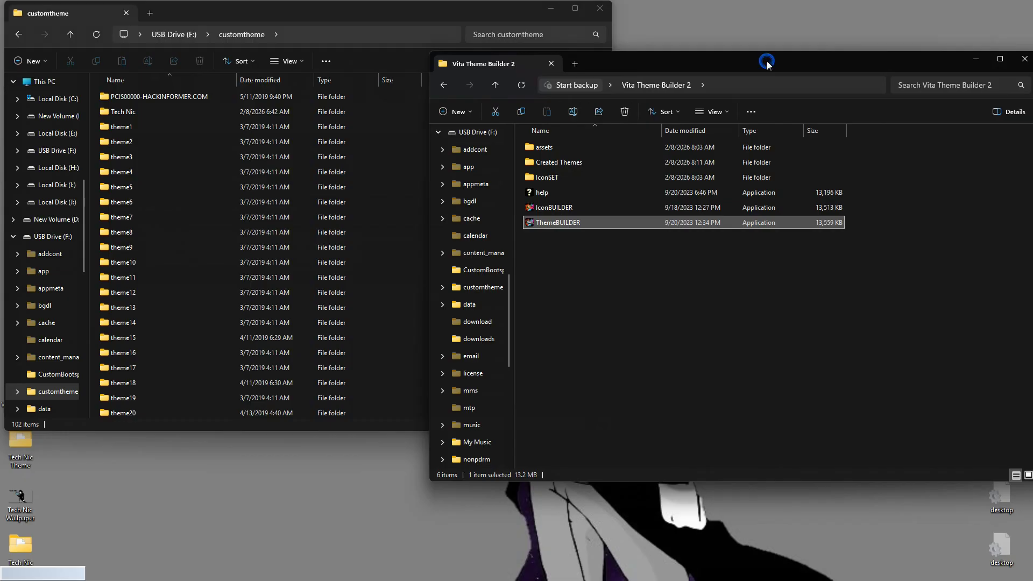
double_click(573, 163)
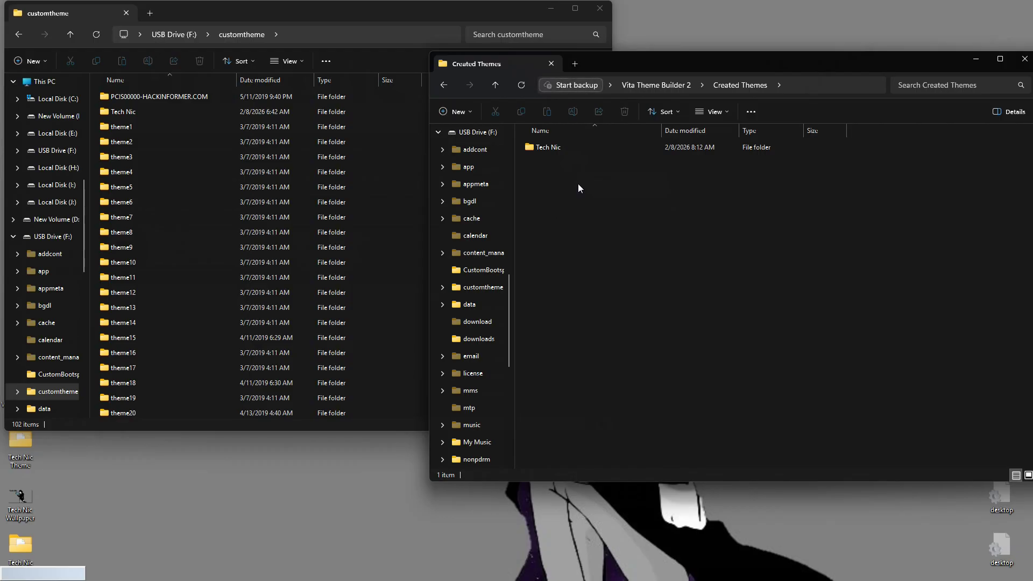
click(571, 150)
click(571, 149)
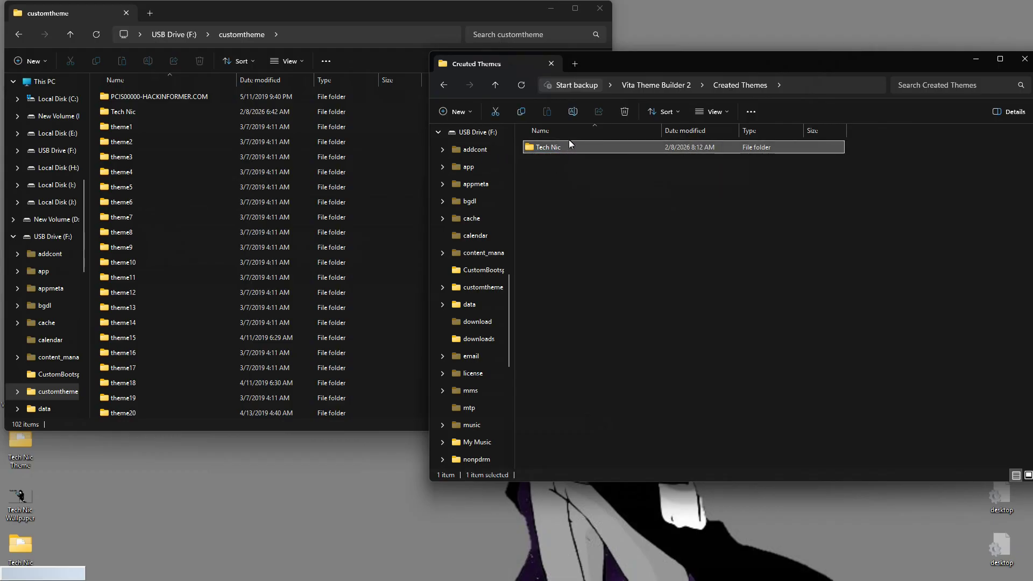
drag(578, 146, 594, 176)
click(71, 37)
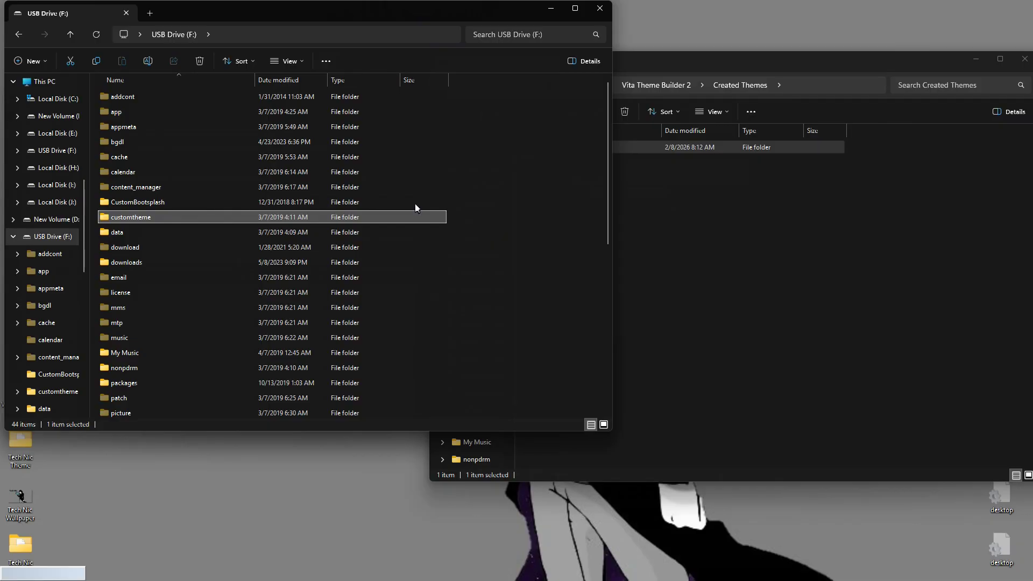
mouse_move(138, 218)
Switch to the PSVita Custom Themes repository in the browser and open its theme submission page.
key(alt+Tab)
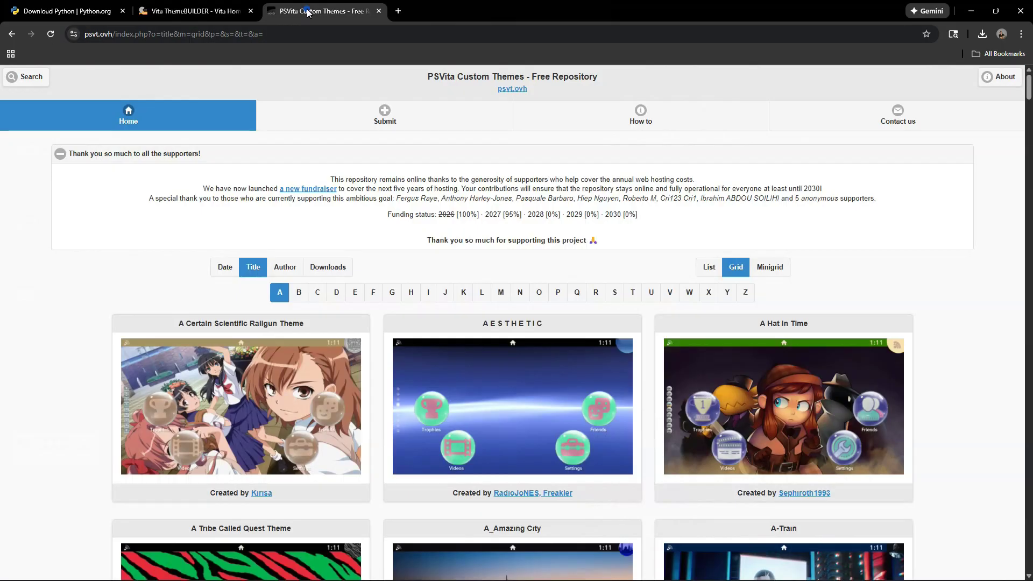
click(318, 11)
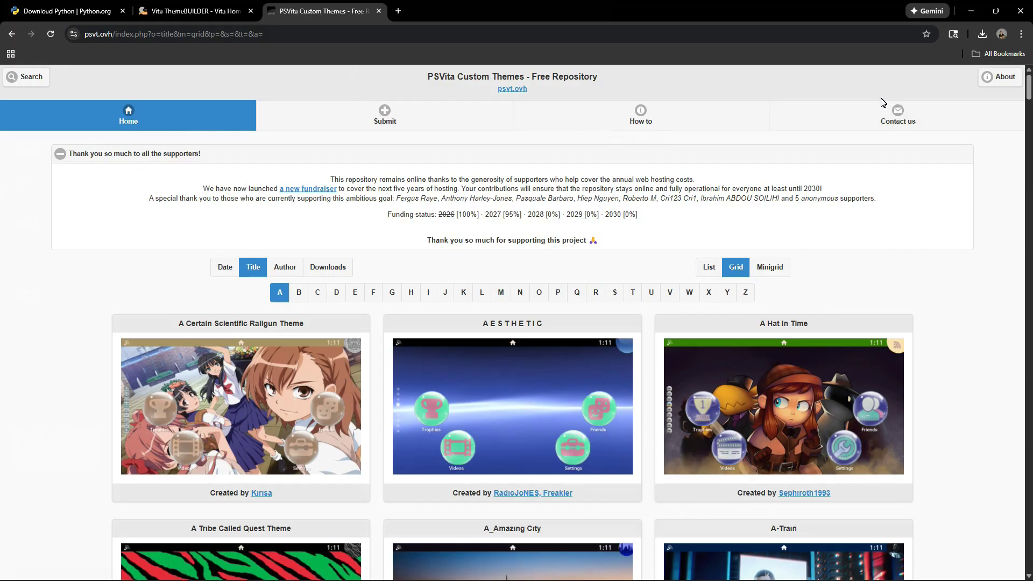
click(386, 112)
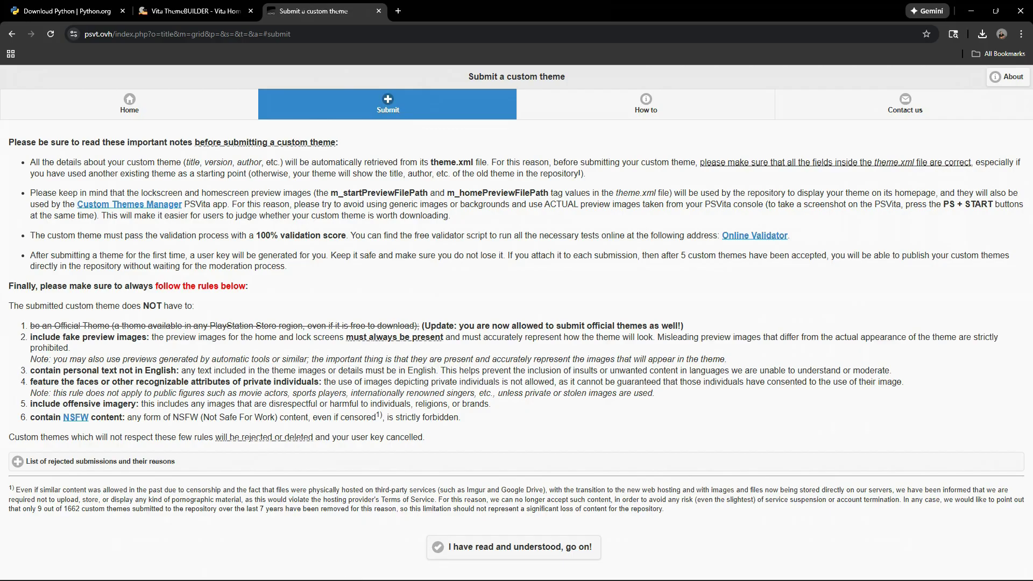
Bring up the Created Themes window in File Explorer and open the Tech Nic theme folder.
key(super)
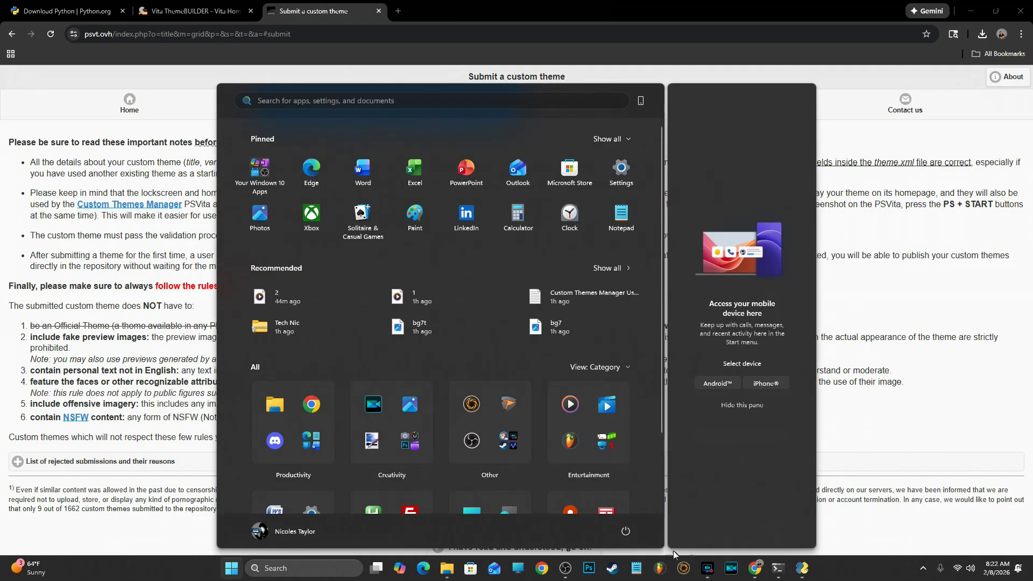
mouse_move(450, 571)
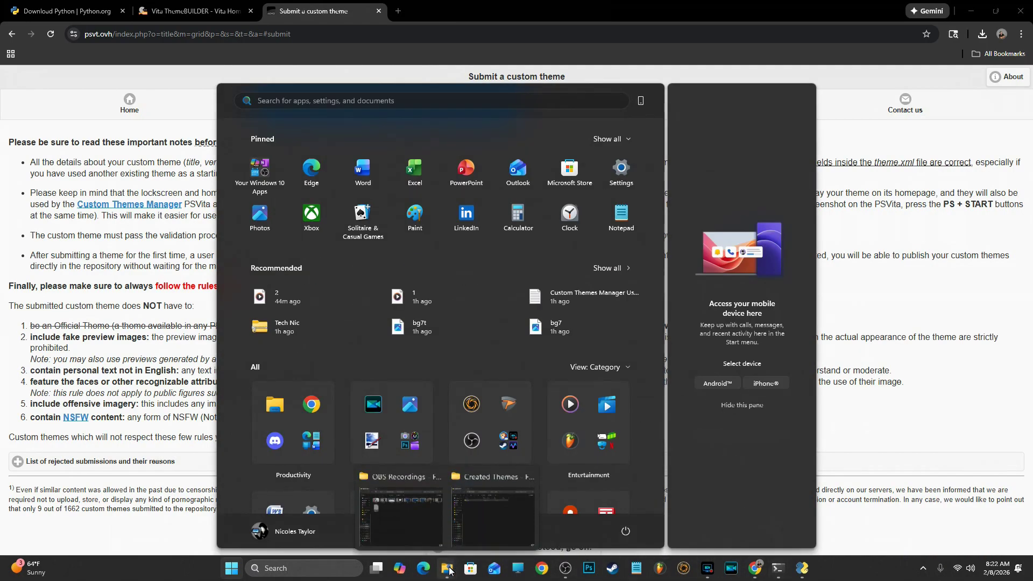
mouse_move(476, 512)
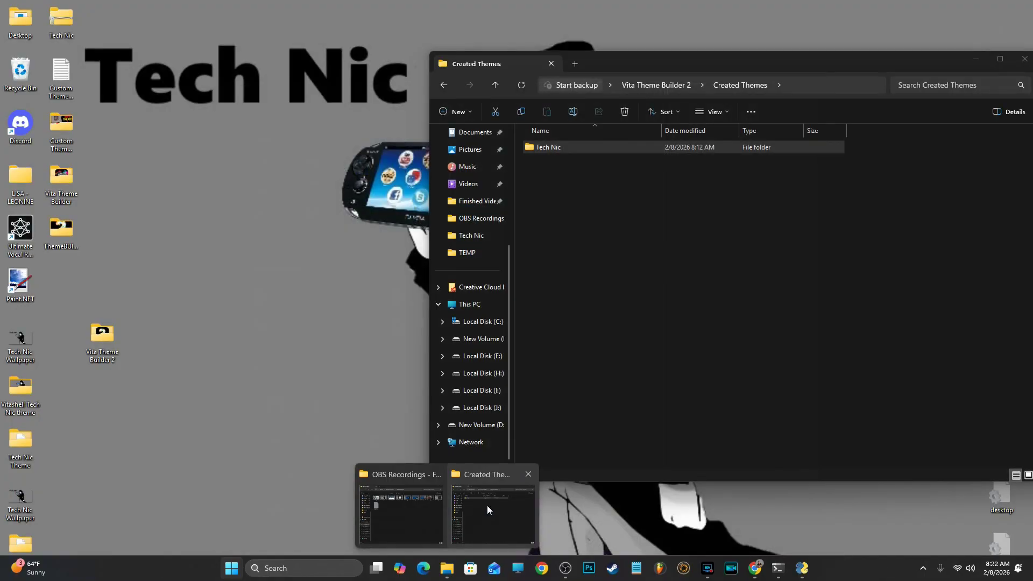
click(487, 507)
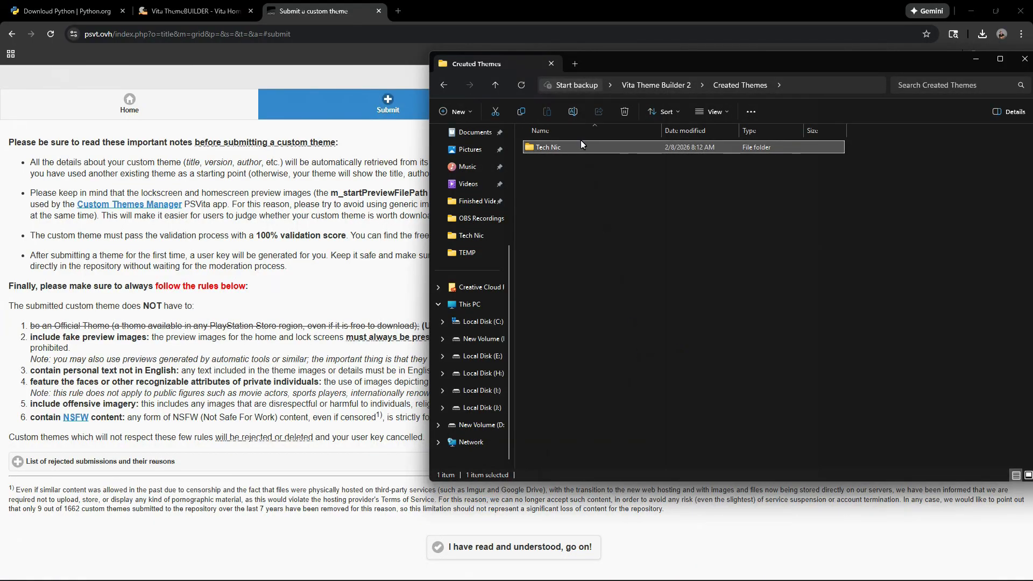
double_click(581, 144)
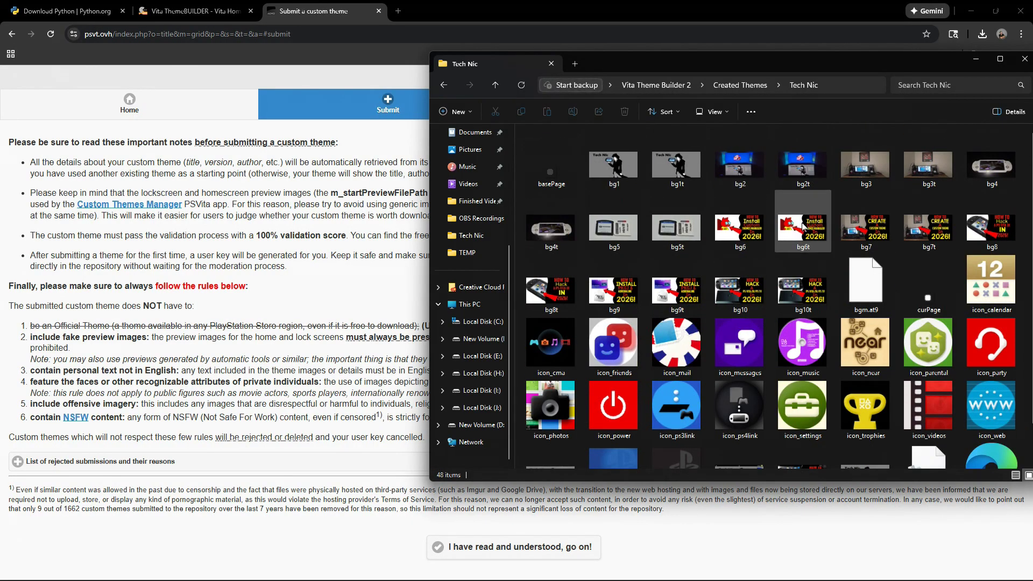
View the properties of the theme XML file in the Tech Nic folder and close them.
scroll(902, 240, down, 1)
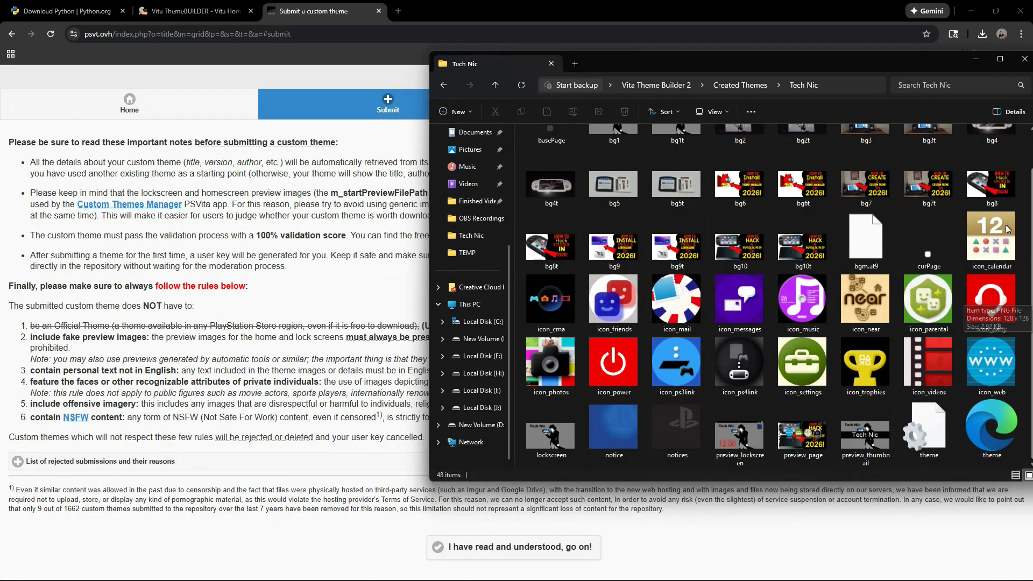
right_click(996, 424)
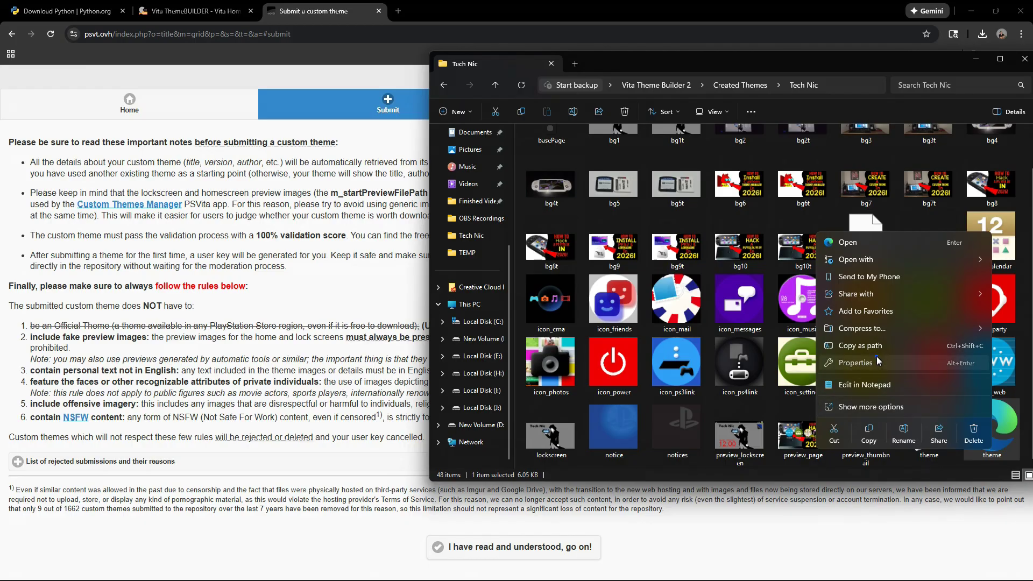
click(856, 363)
drag(913, 313, 641, 178)
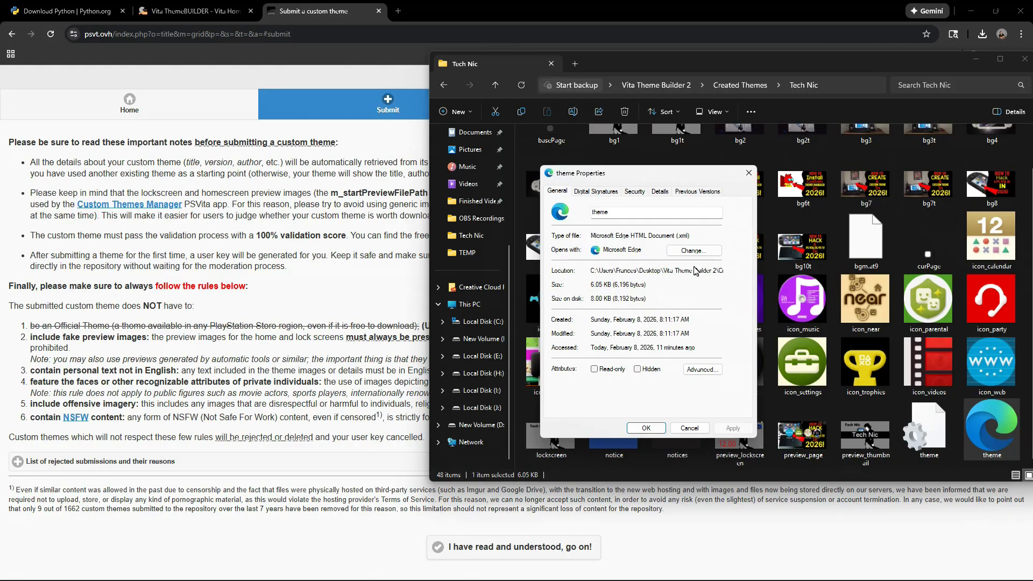
click(646, 428)
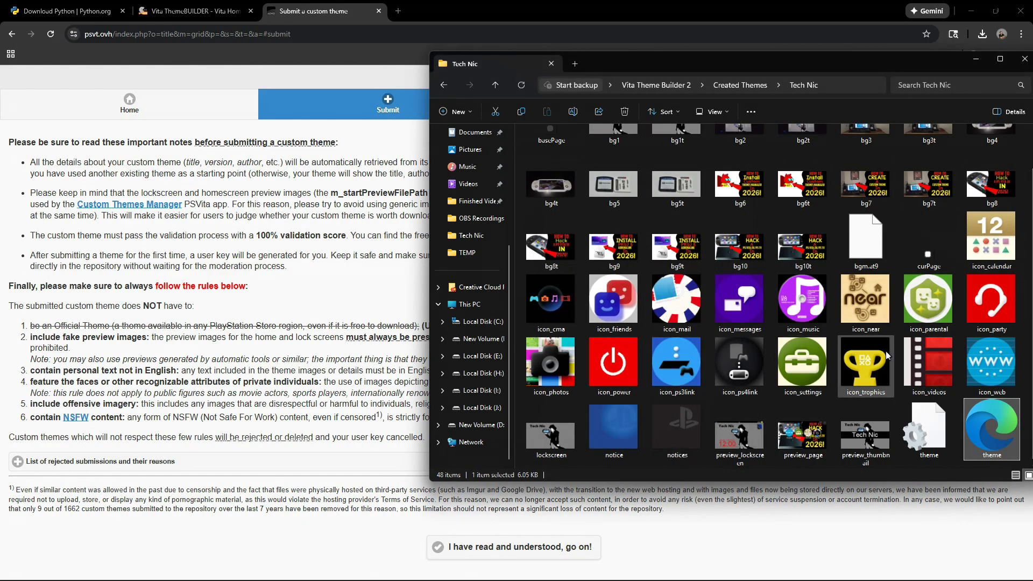
Minimize the browser and the OBS Recordings window, and reposition the Tech Nic folder window on the desktop.
drag(695, 66, 447, 103)
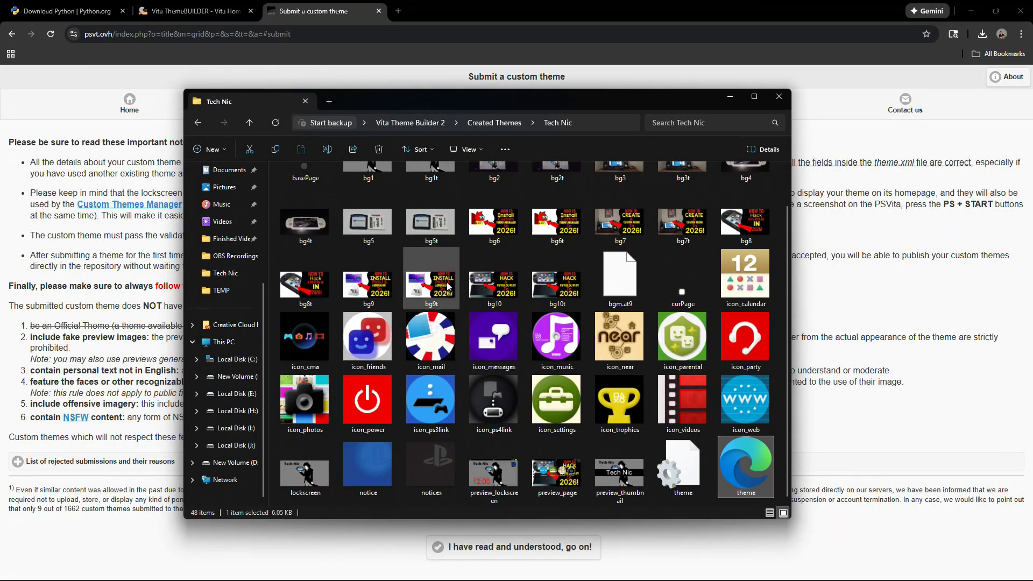
click(979, 10)
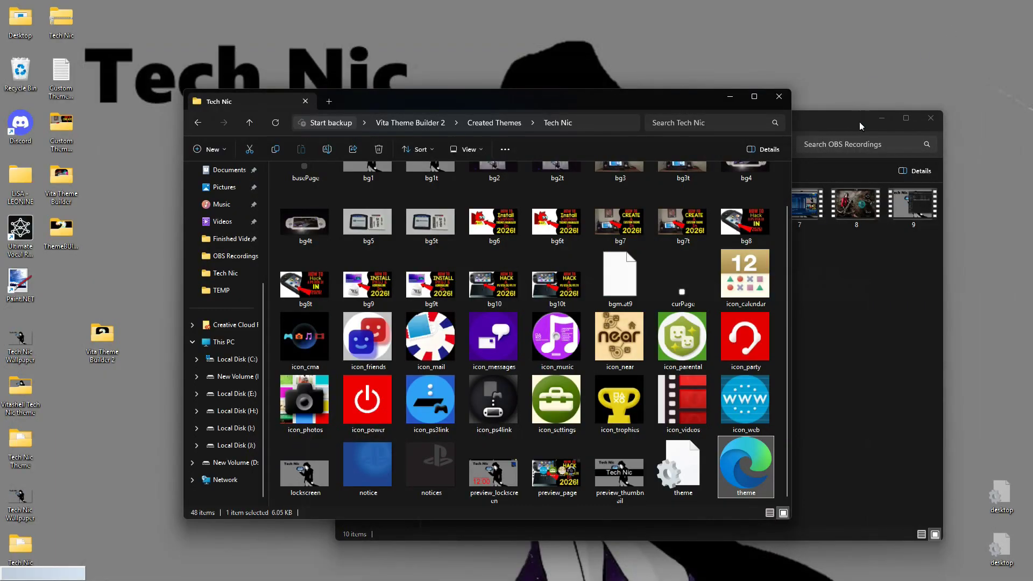
click(886, 119)
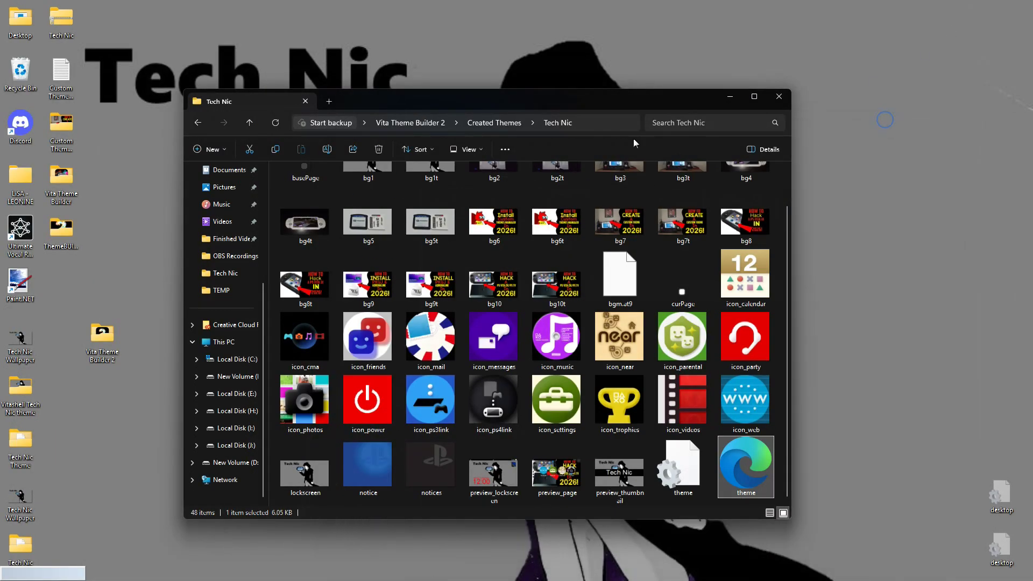
drag(470, 103, 639, 67)
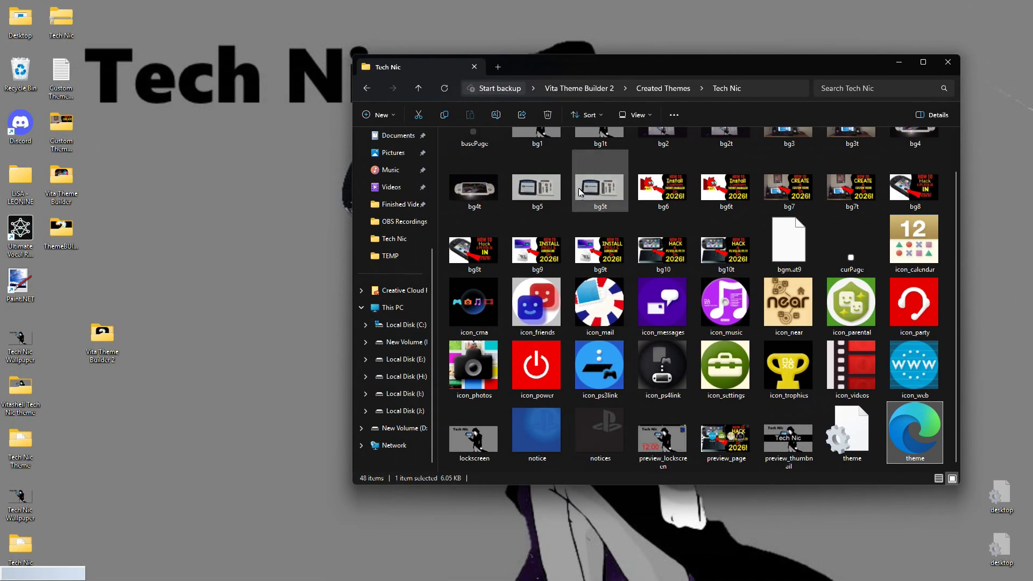
Compress all files in the Tech Nic theme folder into a ZIP archive named Tech Nic.
scroll(511, 238, up, 1)
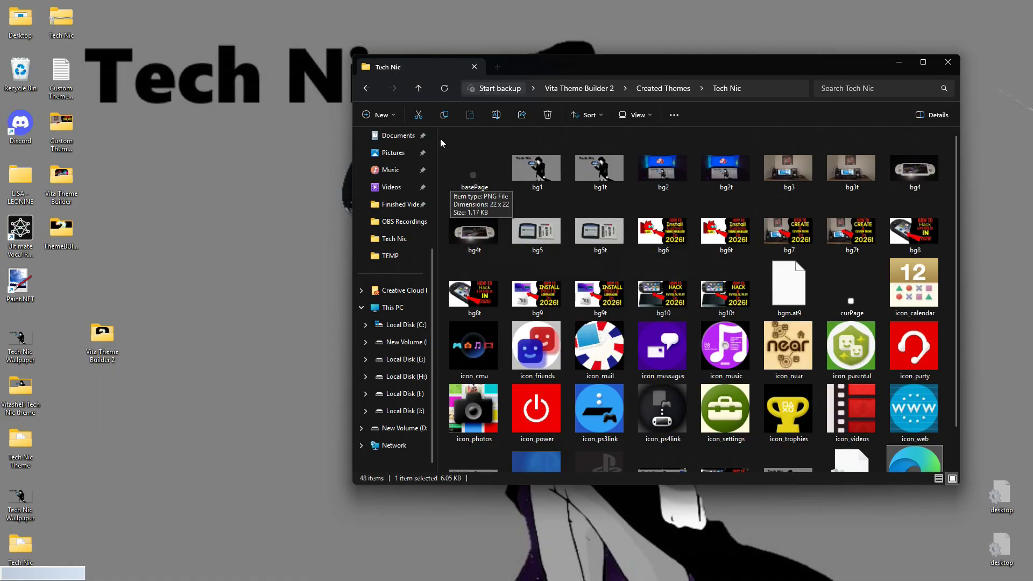
drag(440, 138, 934, 493)
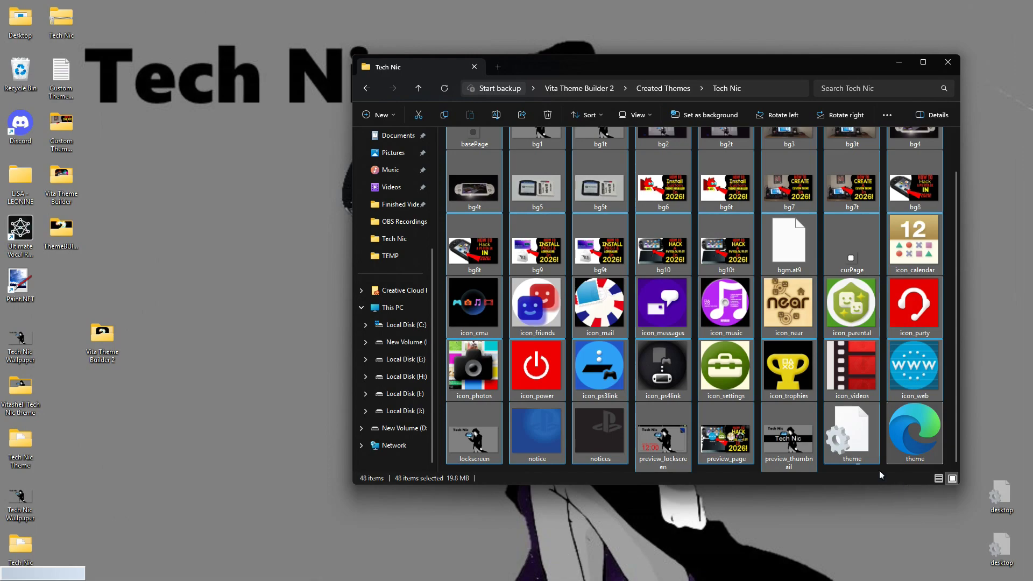
right_click(609, 222)
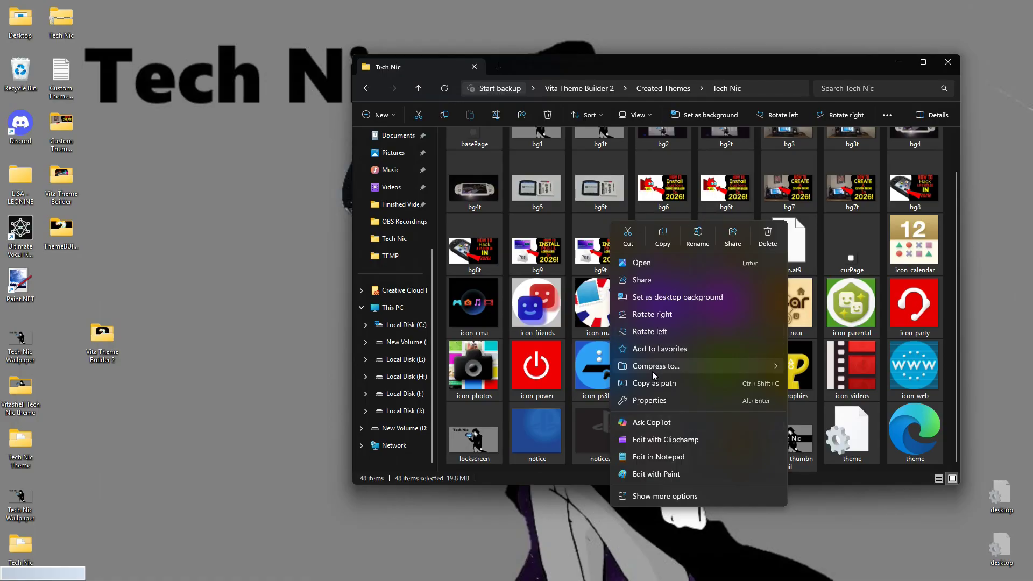
mouse_move(734, 368)
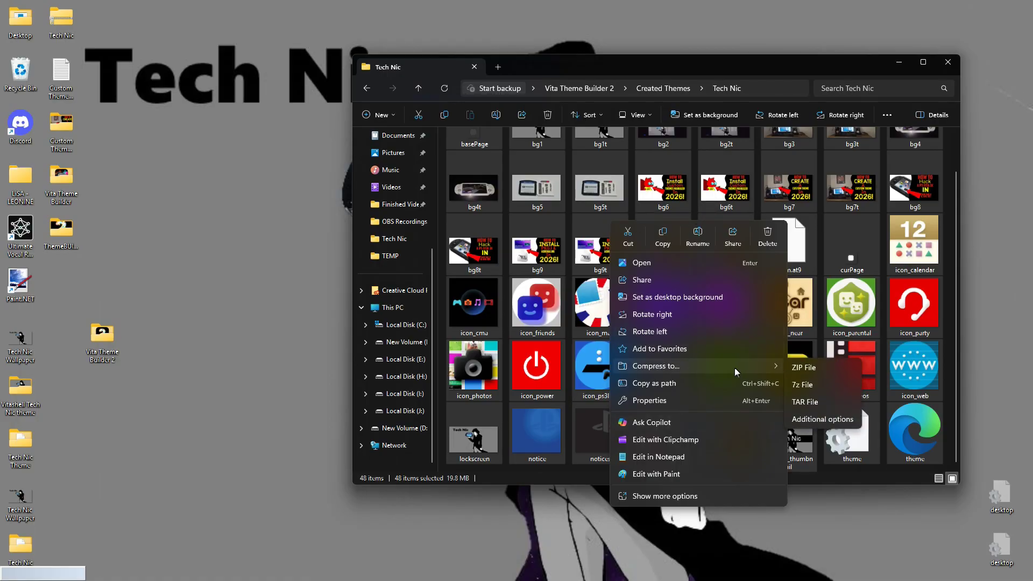
click(801, 367)
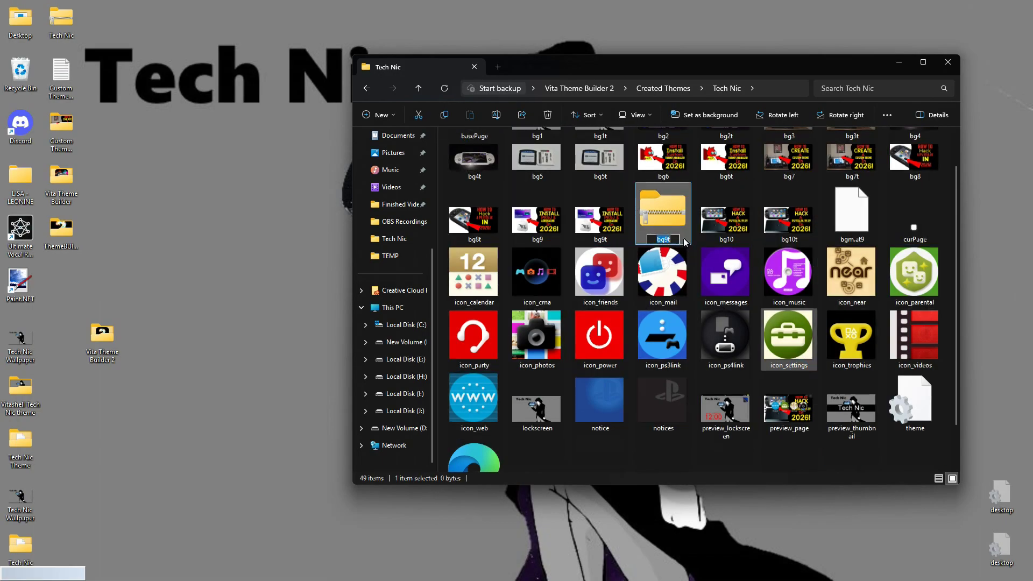
text(Te)
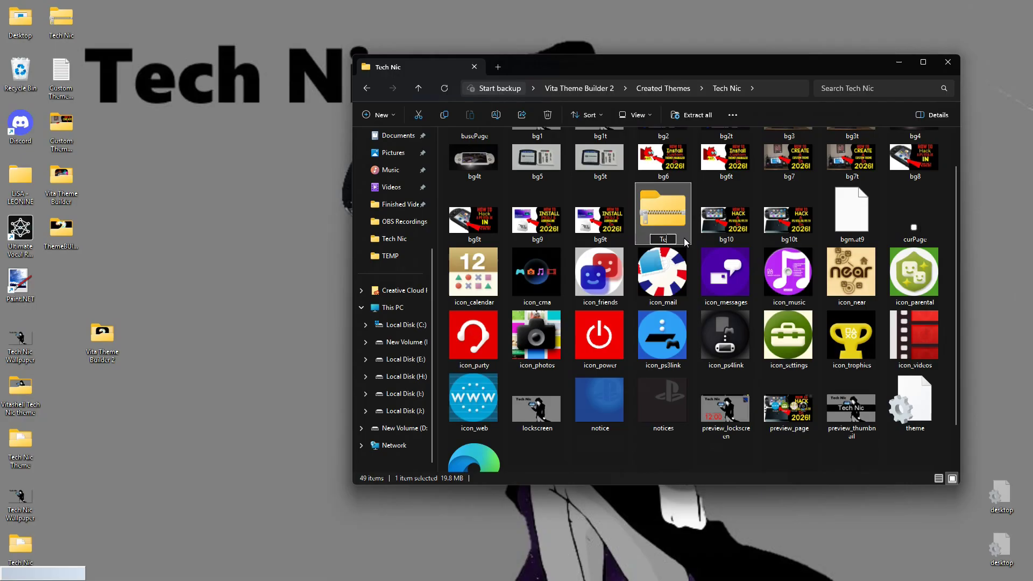
text(ch Nic)
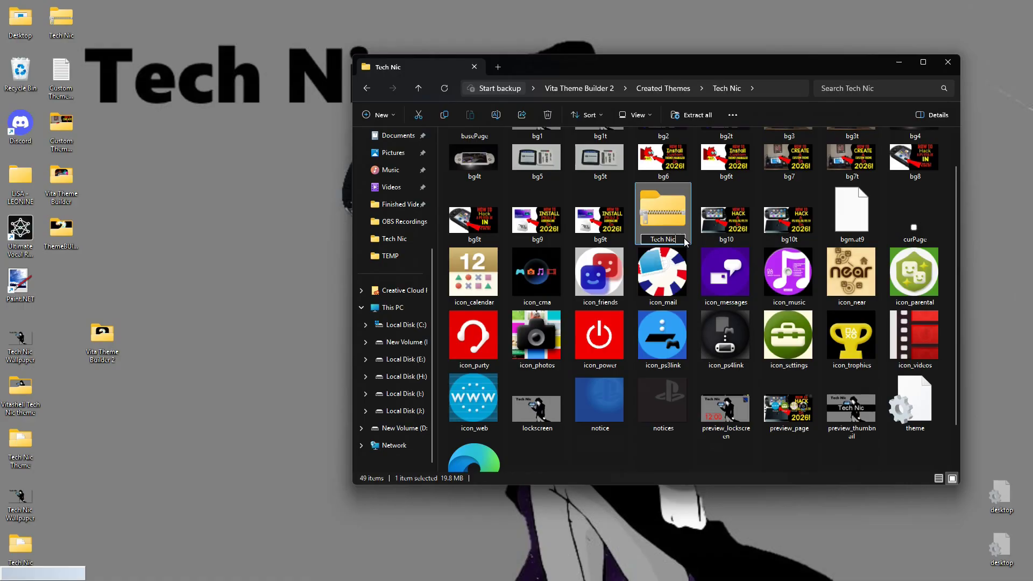
key(Return)
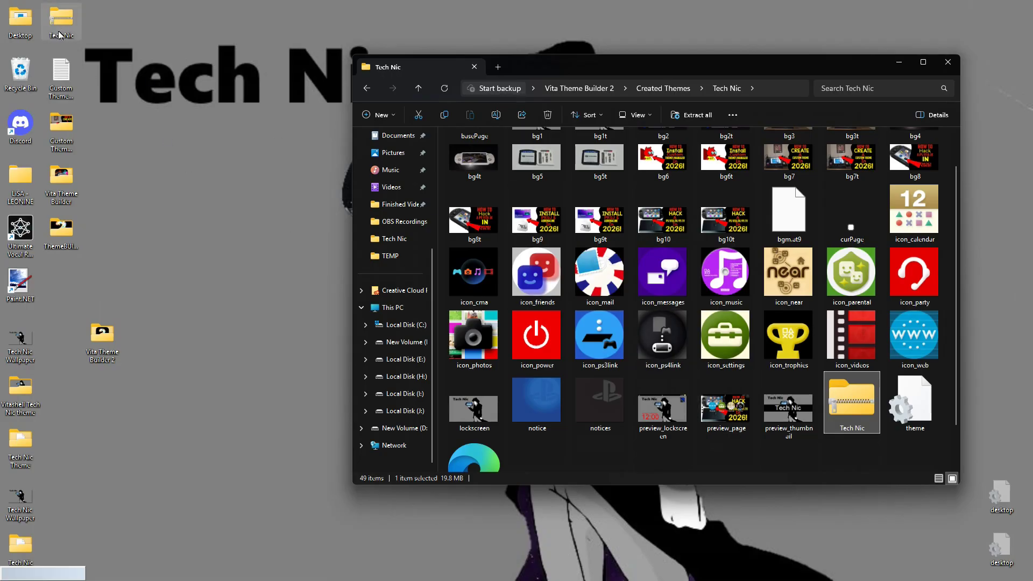
Rename the new ZIP archive as Tech Nic 2 and move it to the desktop.
click(860, 429)
click(864, 429)
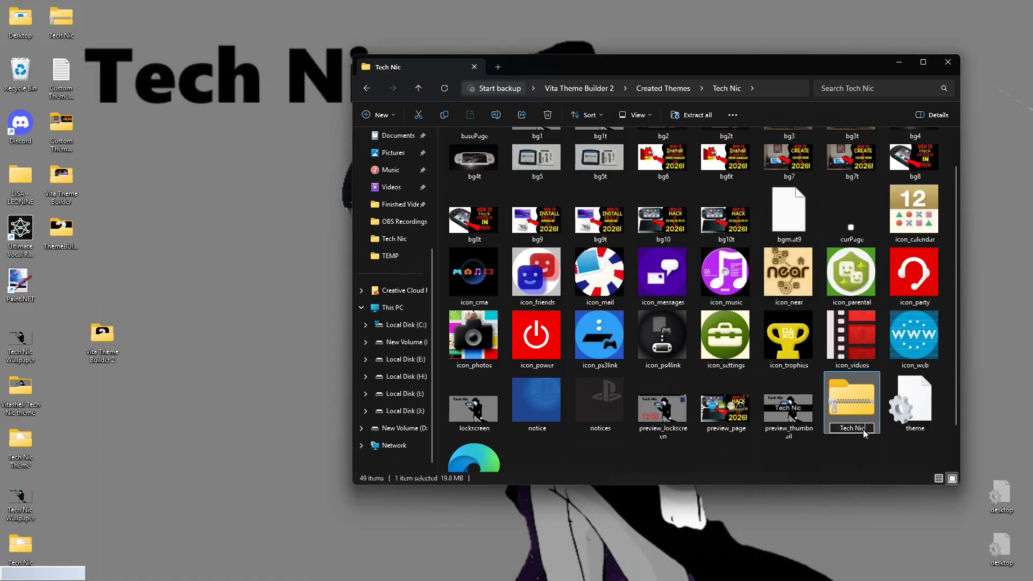
text(2)
key(Return)
drag(853, 406, 133, 26)
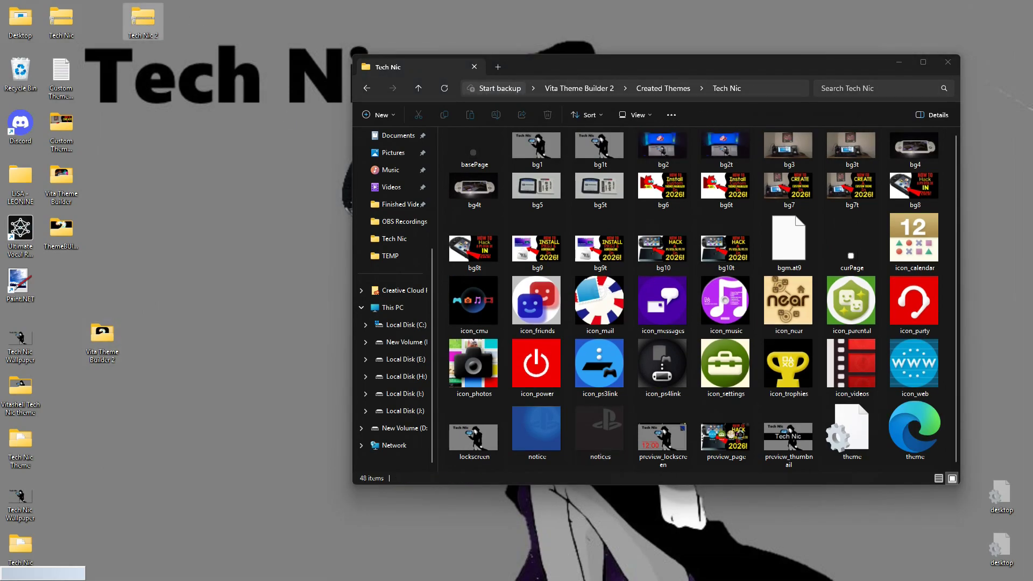
Switch to the repository page in the browser and accept the submission notes to open the theme upload form.
mouse_move(516, 576)
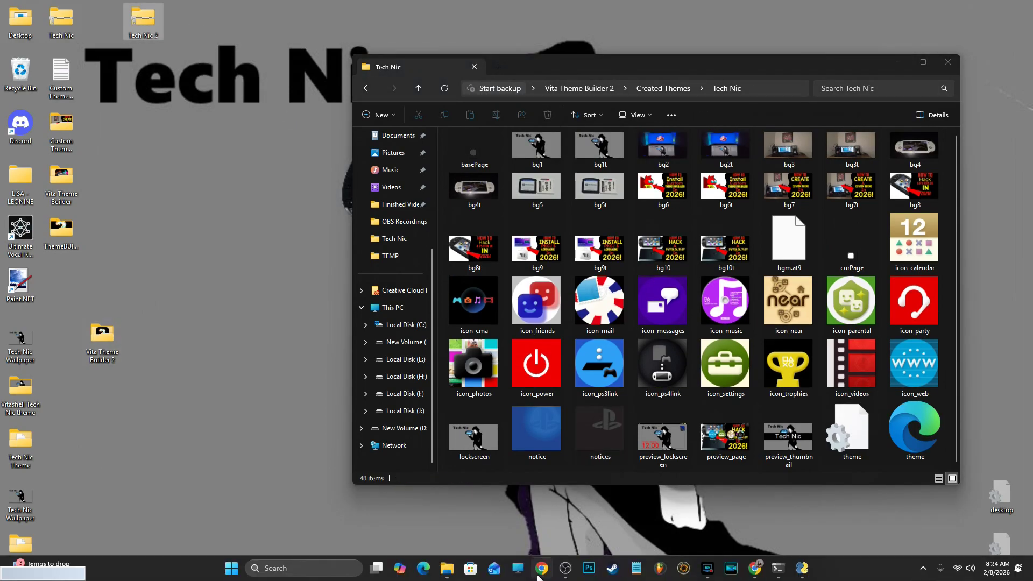
click(755, 568)
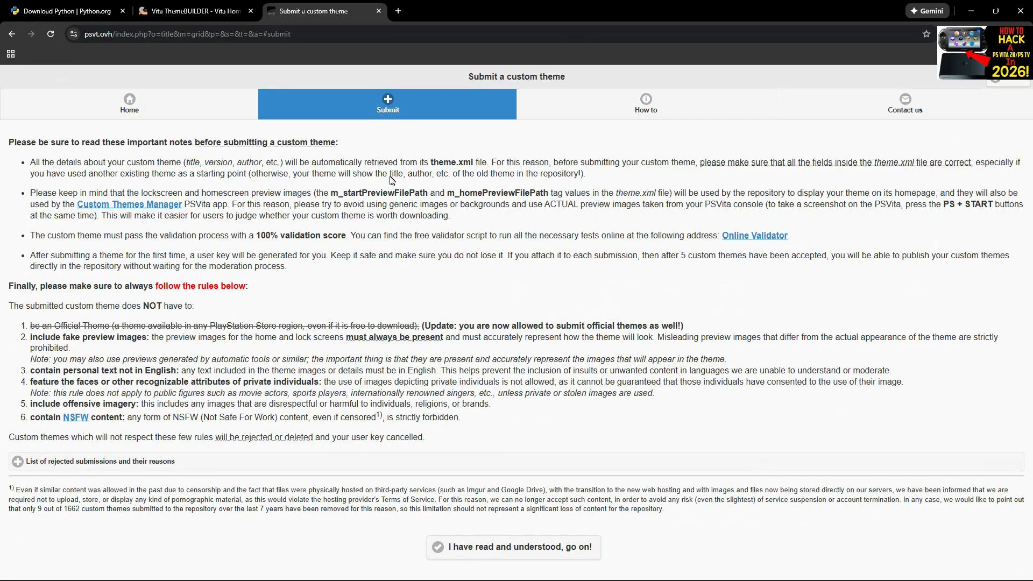
click(539, 555)
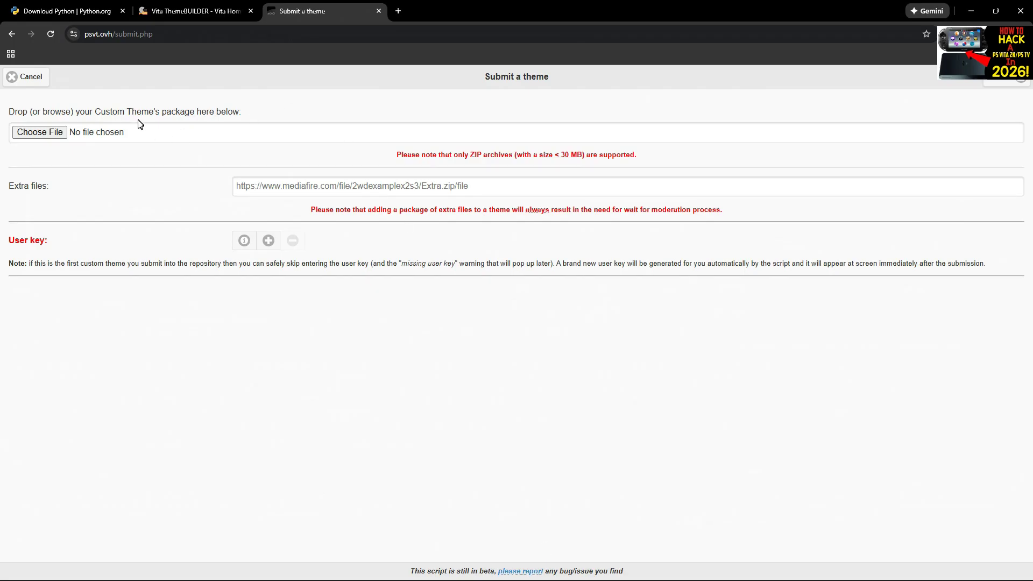
Try to submit Tech Nic 2.zip from the Desktop as the custom theme package, without a user key.
click(31, 134)
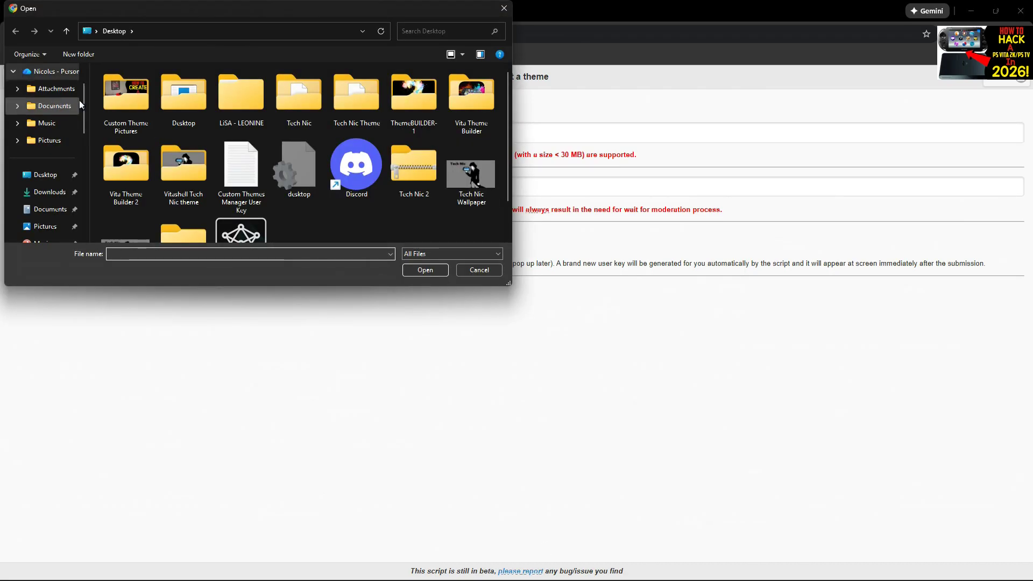
scroll(242, 177, down, 1)
click(407, 138)
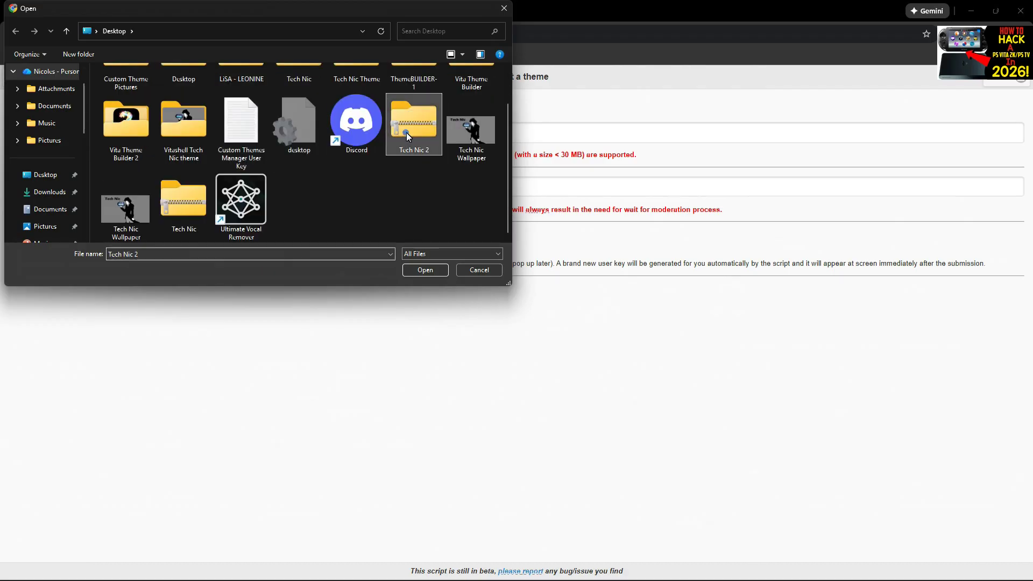
click(425, 270)
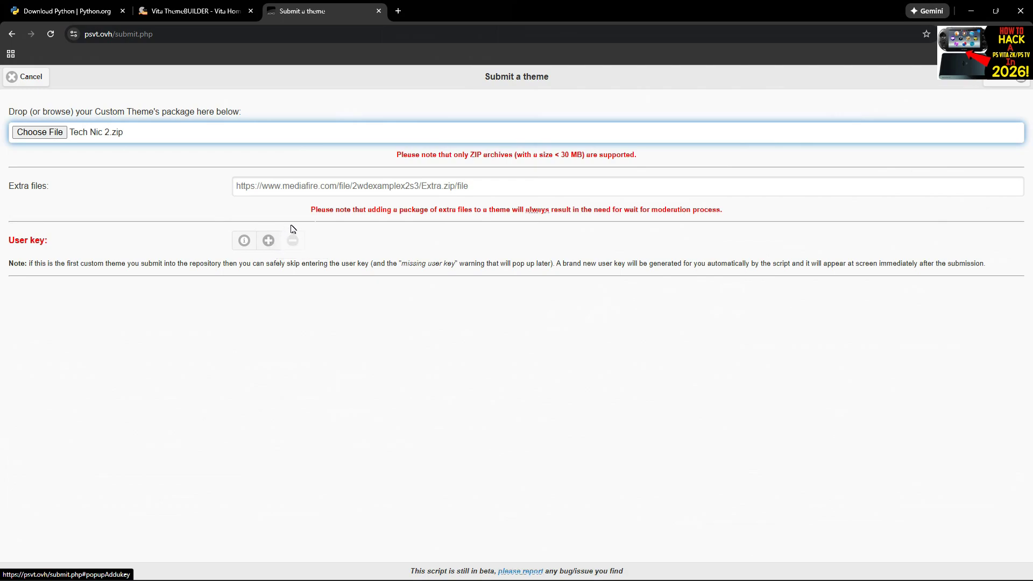
click(1025, 80)
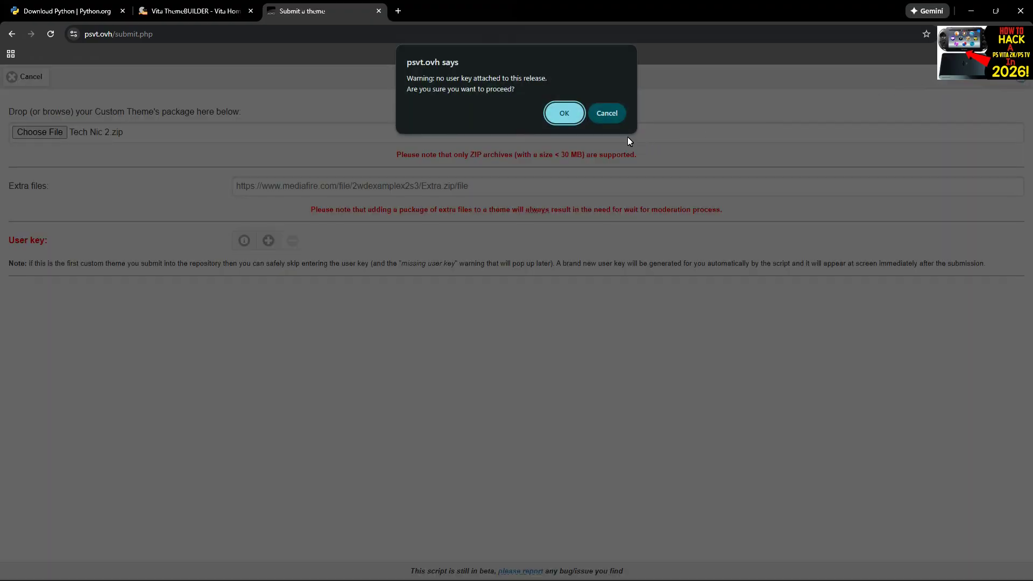
click(569, 116)
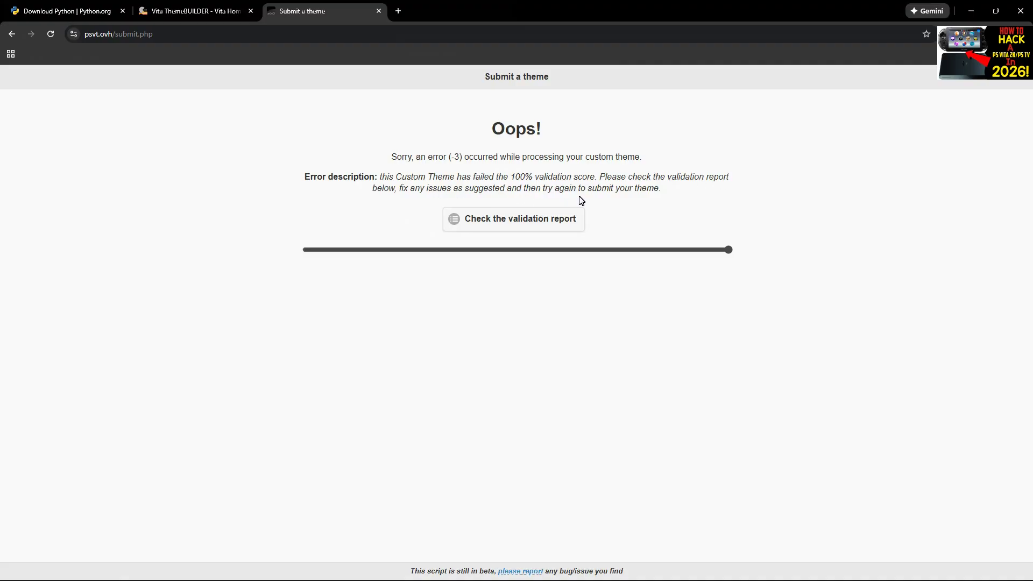
Open the theme's validation report and examine all checks through to the summary for warnings or errors.
click(527, 229)
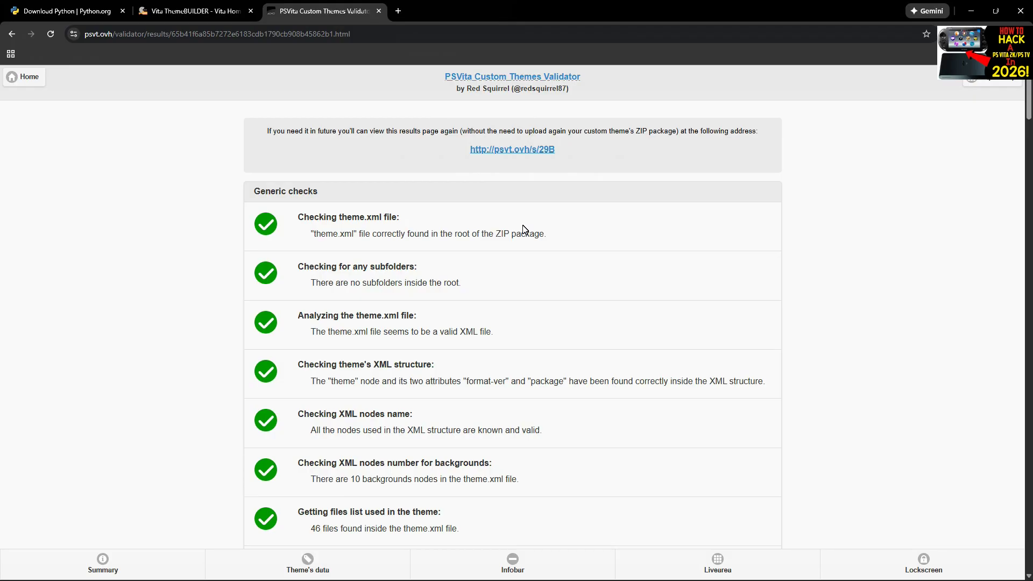
scroll(484, 261, down, 4)
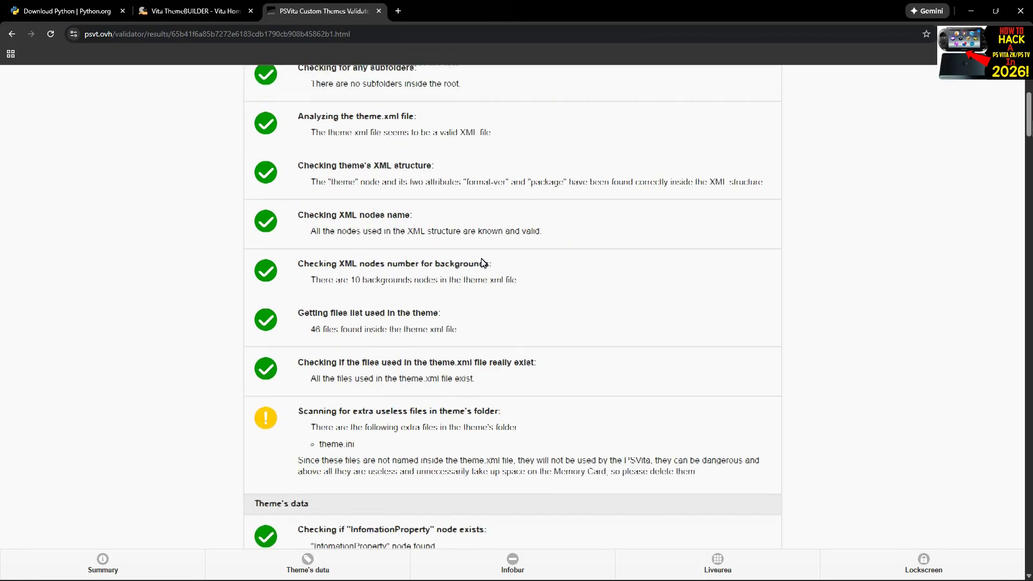
scroll(484, 262, down, 2)
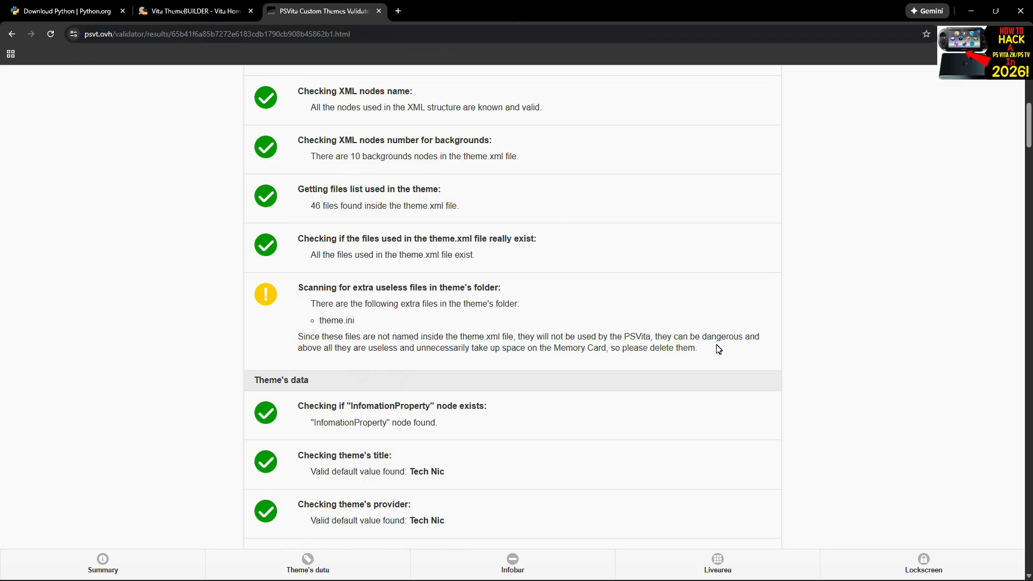
scroll(619, 289, down, 2)
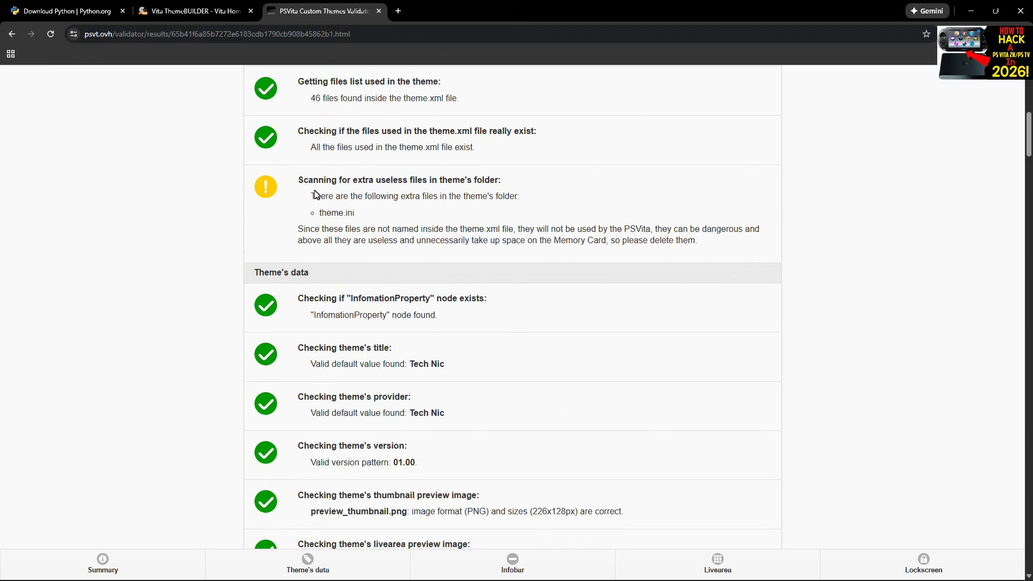
scroll(322, 190, down, 3)
scroll(343, 182, down, 10)
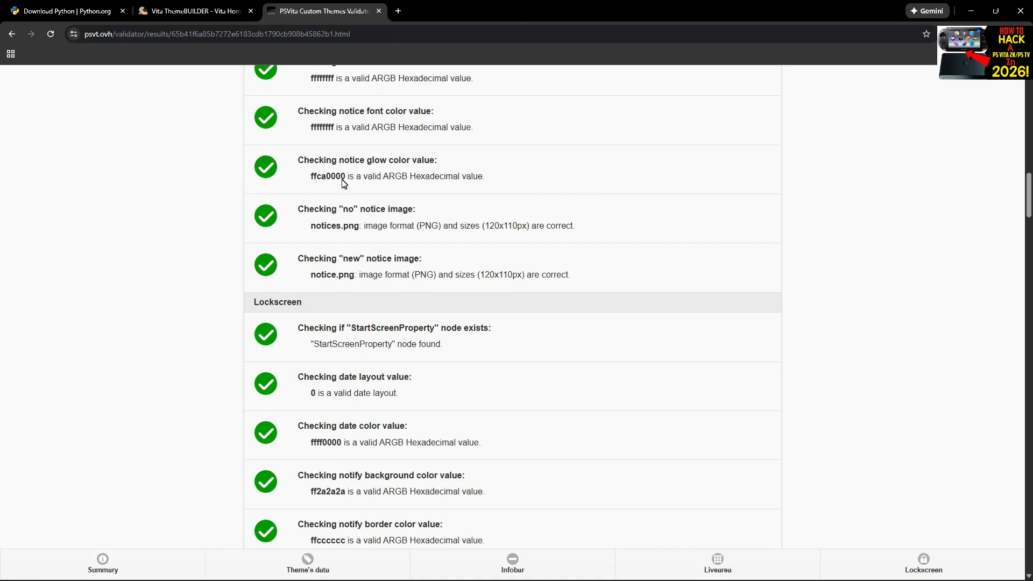
scroll(347, 185, down, 15)
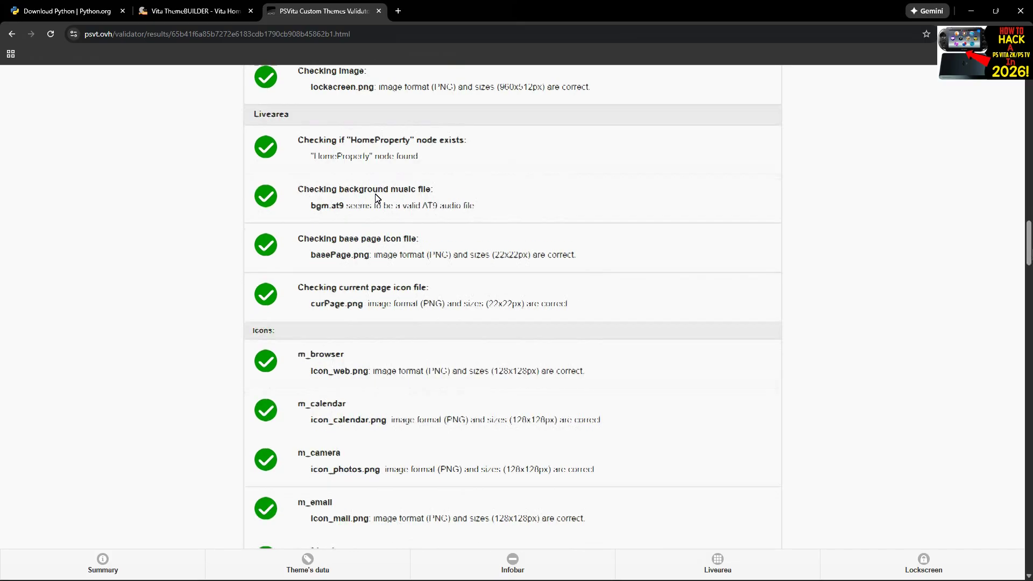
scroll(377, 198, down, 19)
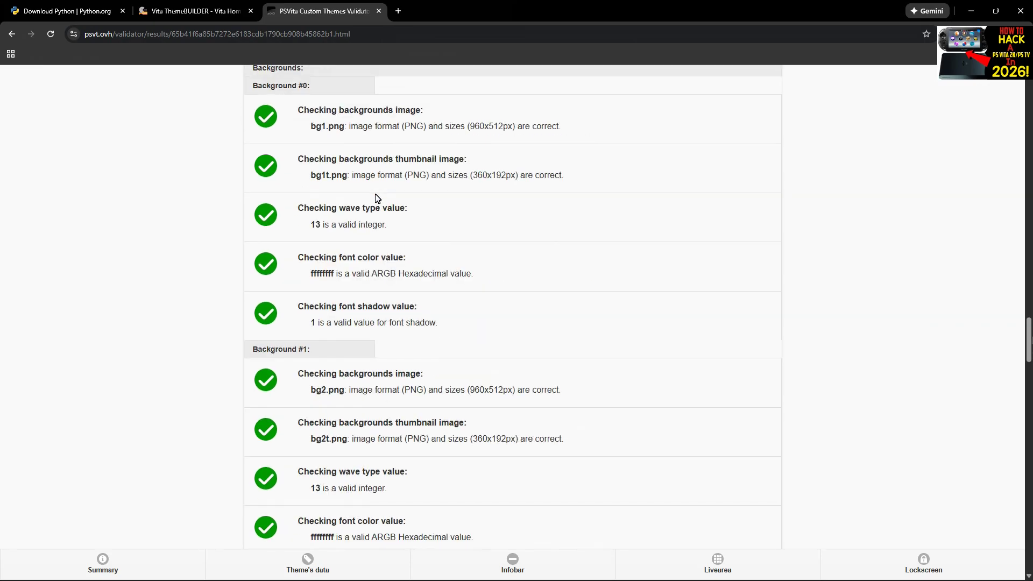
scroll(376, 198, down, 20)
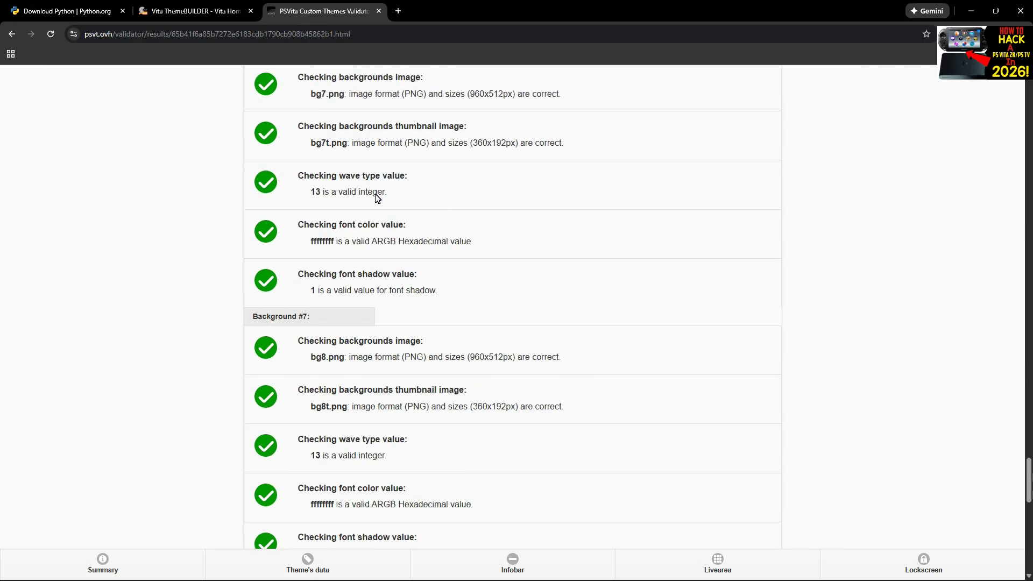
scroll(375, 198, down, 10)
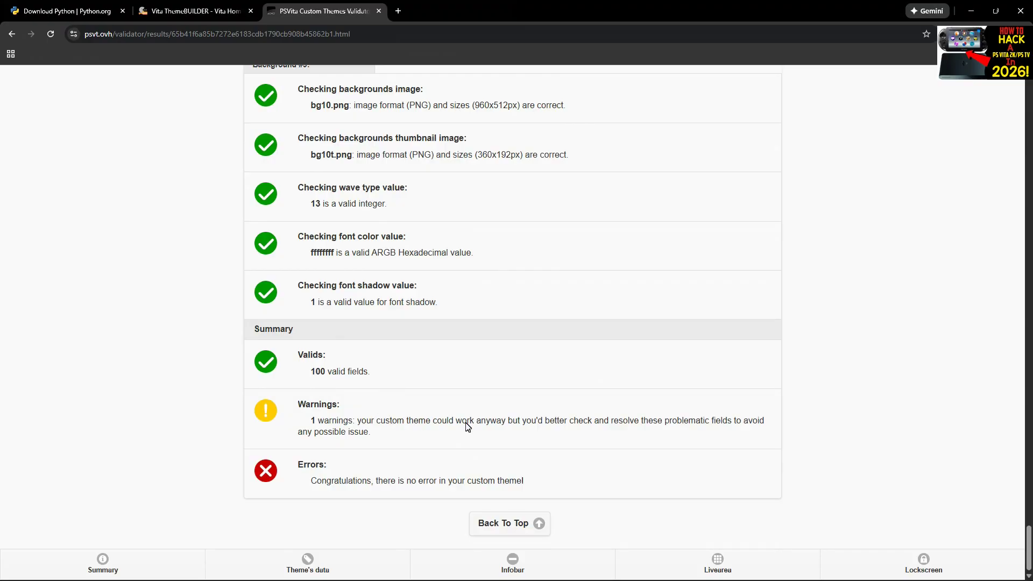
scroll(599, 380, up, 14)
scroll(632, 363, down, 11)
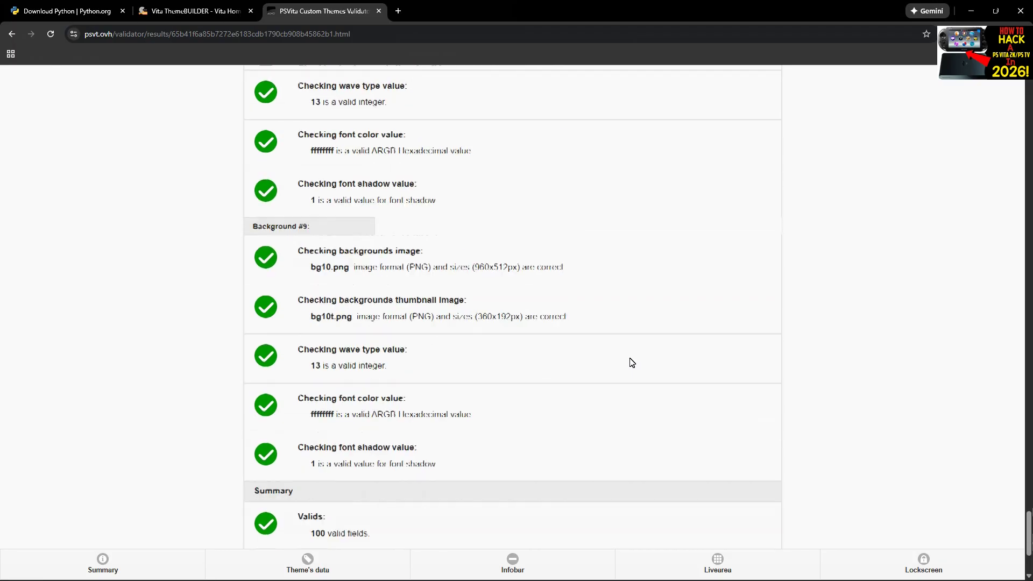
scroll(632, 363, down, 3)
click(496, 523)
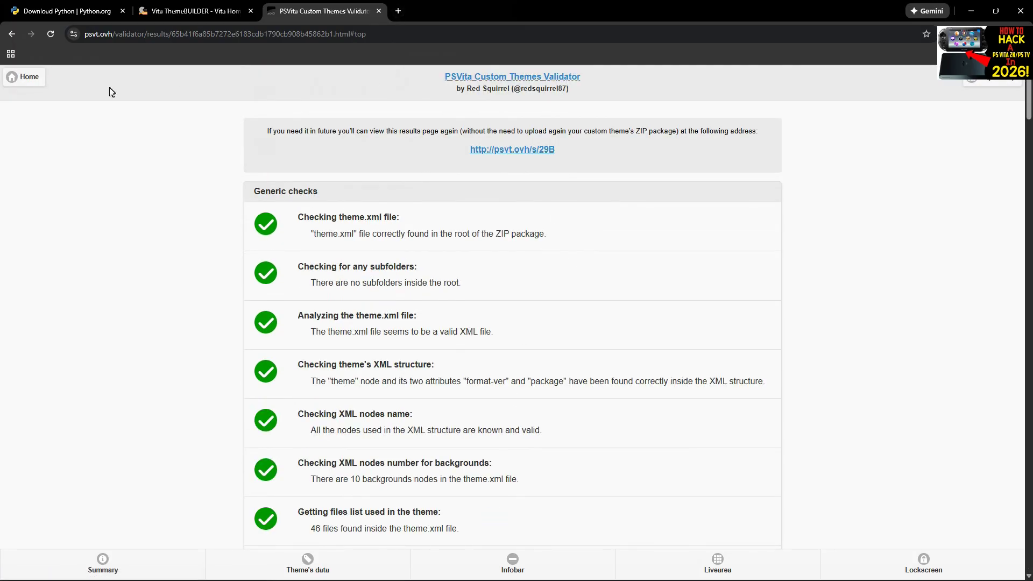
Leave the validation report and return to the repository's custom theme submission page.
click(24, 79)
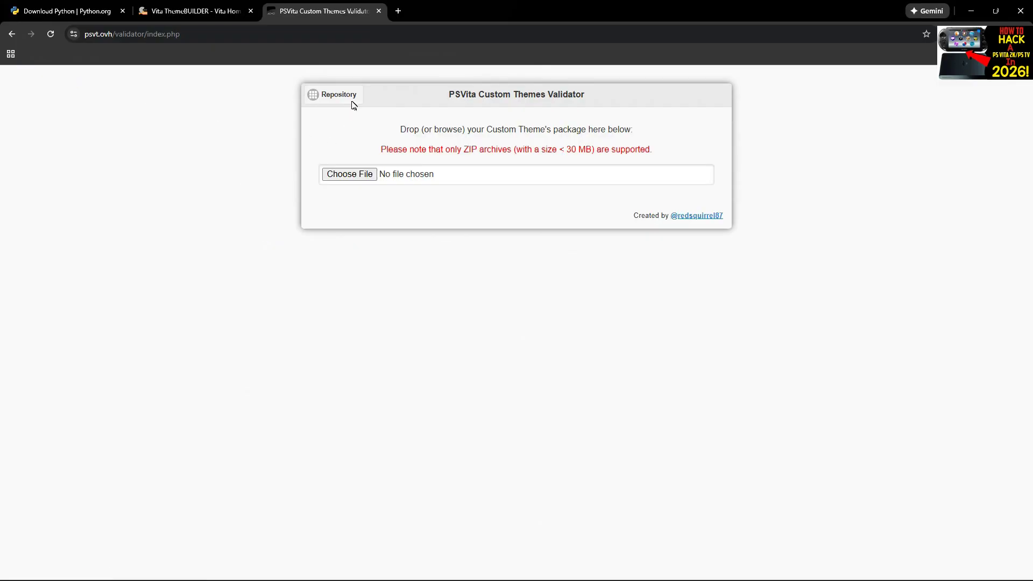
click(348, 95)
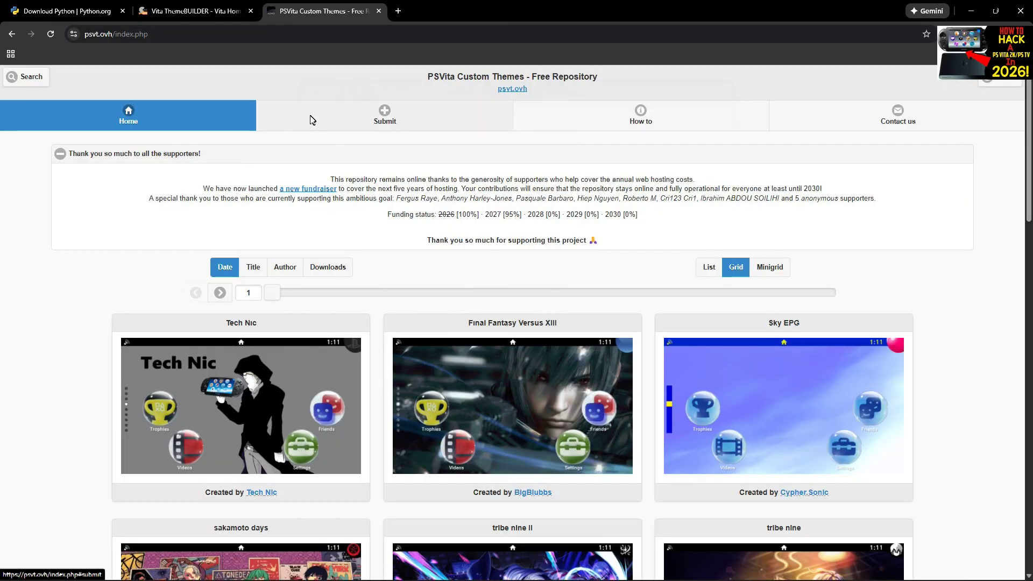
click(328, 112)
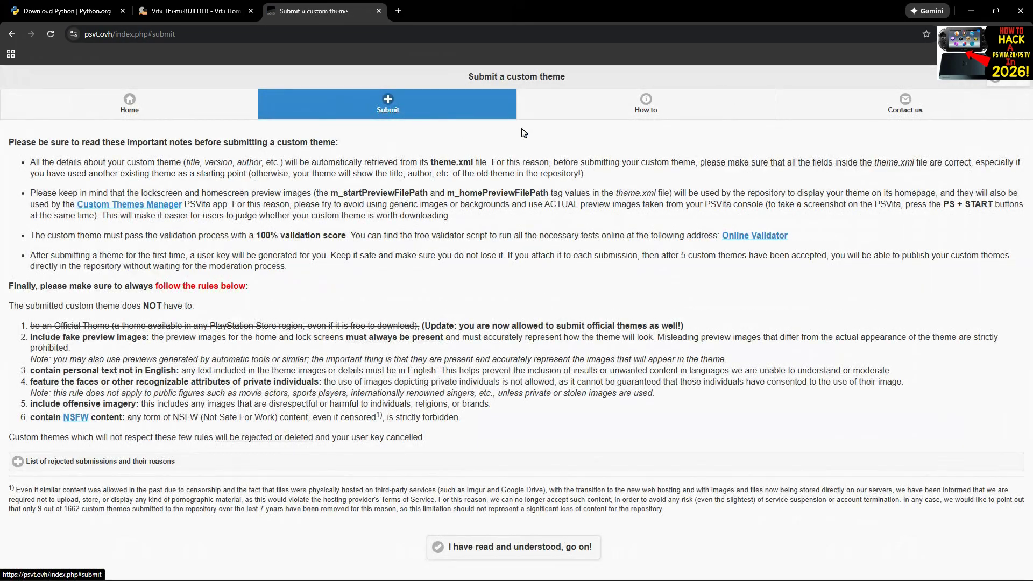
Minimize the browser and delete the Tech Nic 2 archive from the desktop.
click(972, 13)
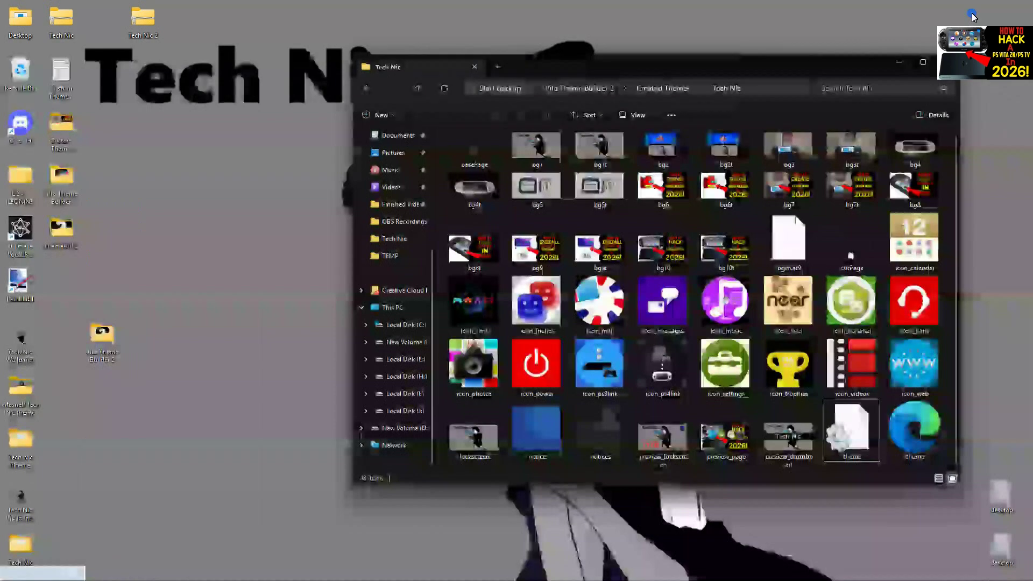
click(146, 22)
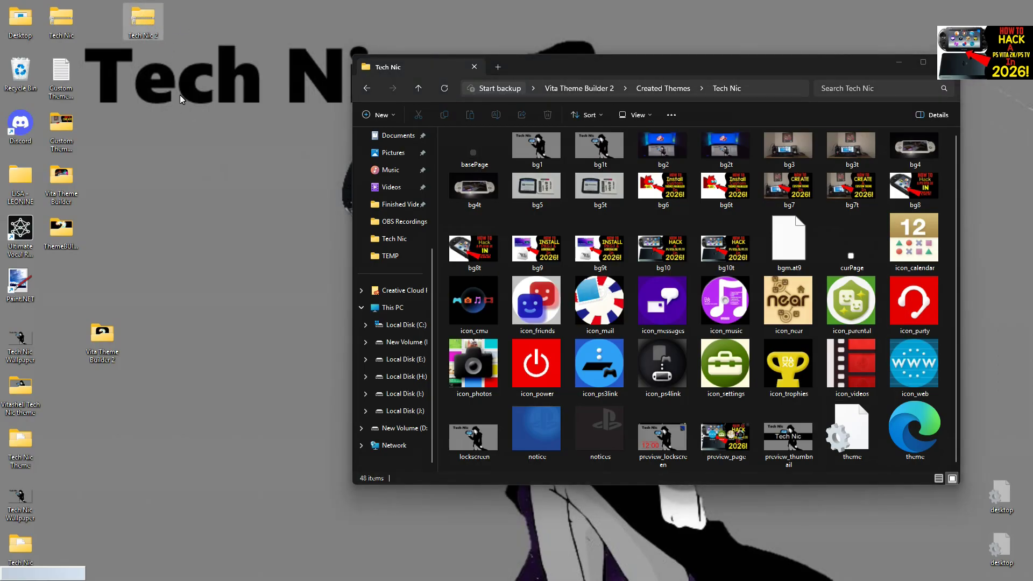
key(Delete)
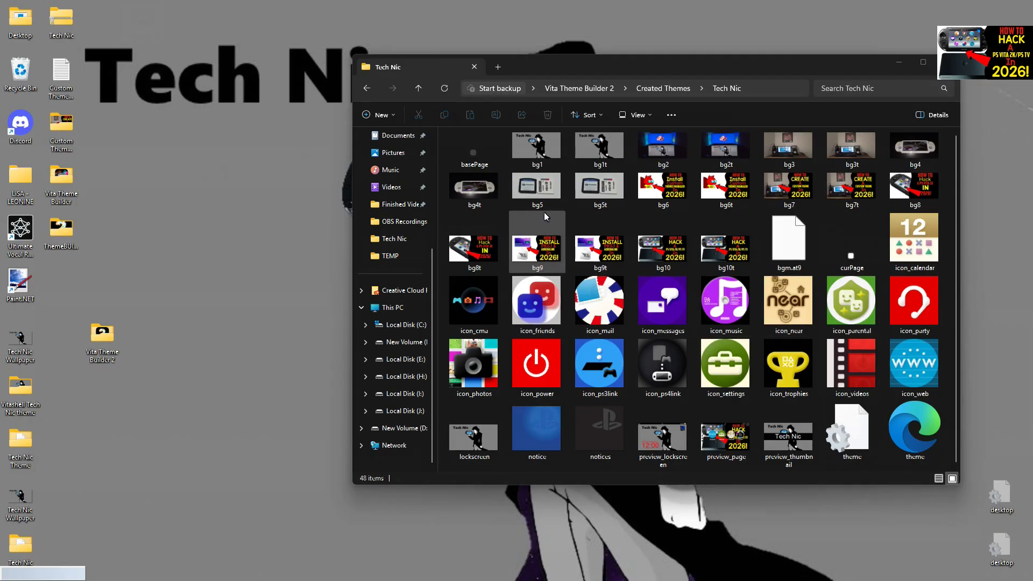
Check the properties of the theme configuration settings (.ini) file in the Created Themes Tech Nic folder and delete that file.
click(418, 88)
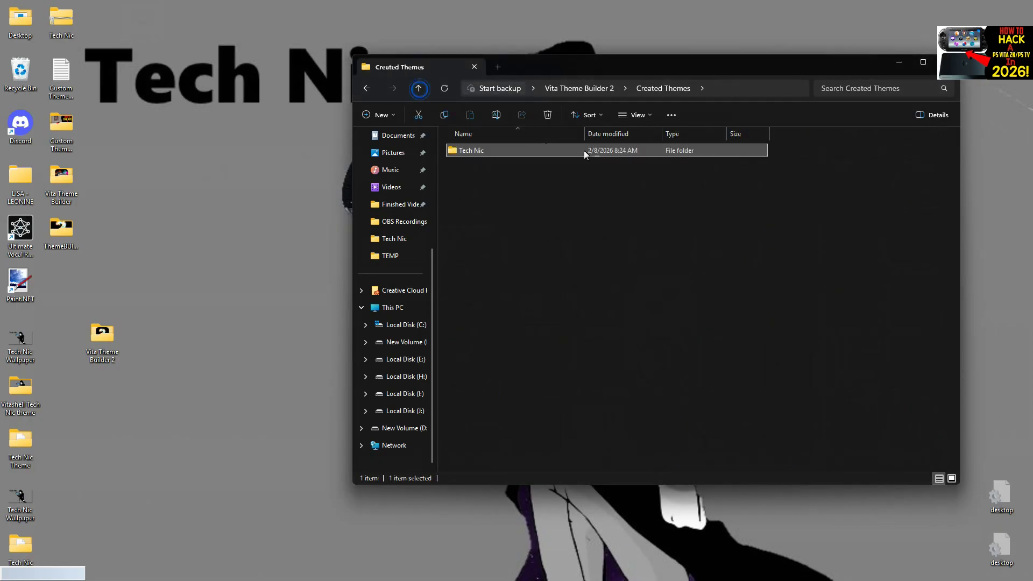
double_click(484, 149)
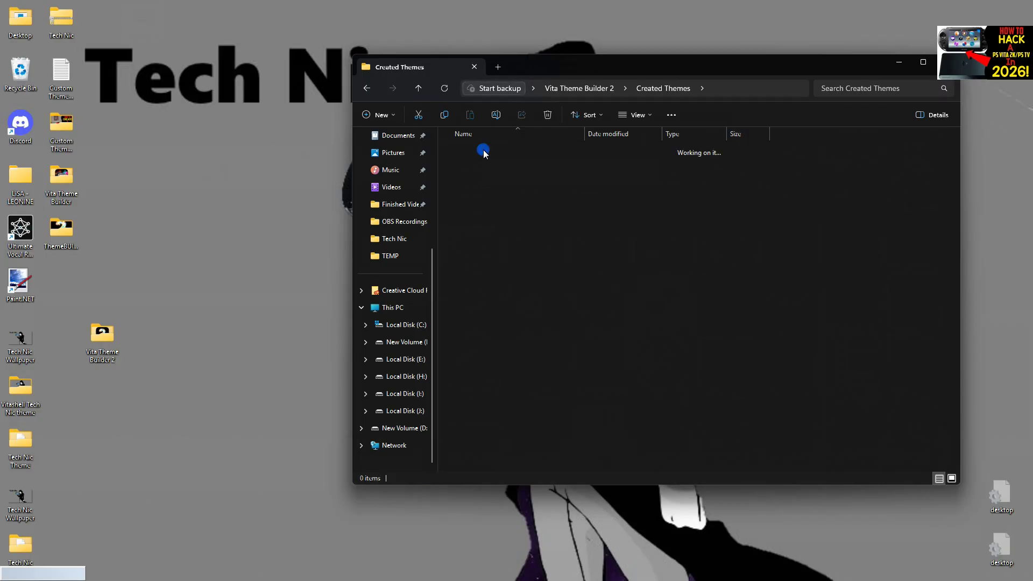
scroll(829, 218, down, 1)
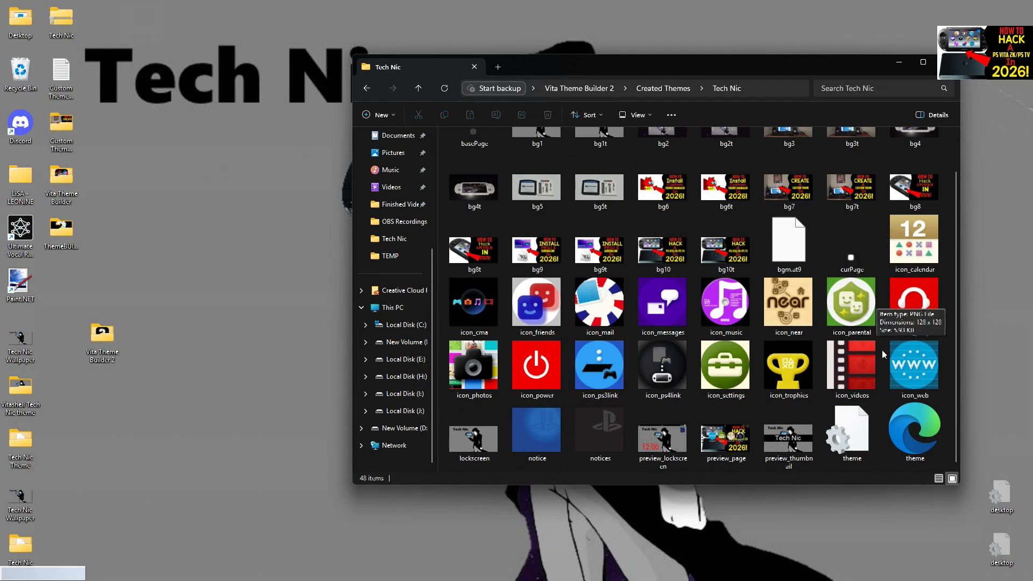
right_click(847, 431)
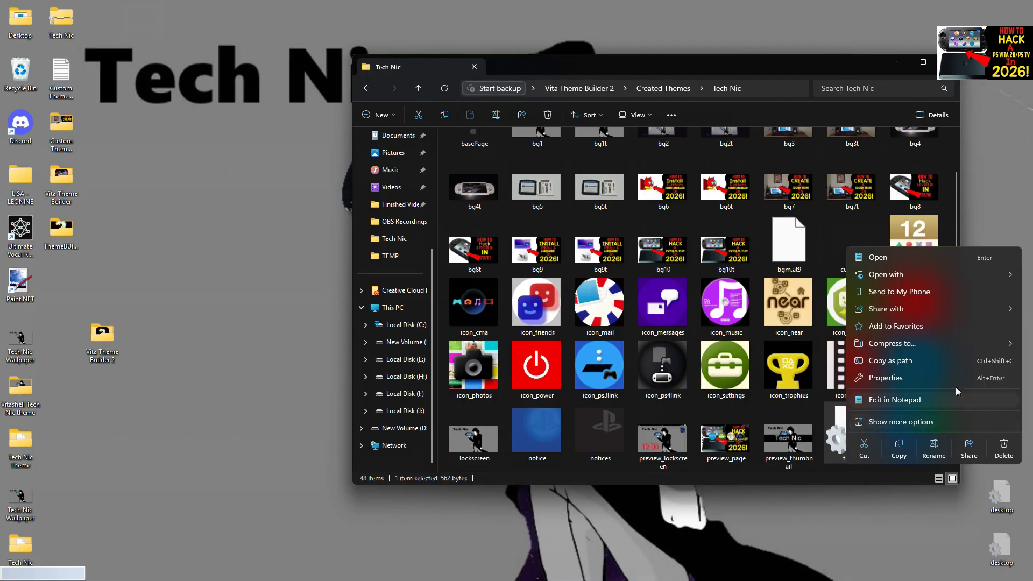
click(904, 378)
drag(948, 311, 661, 216)
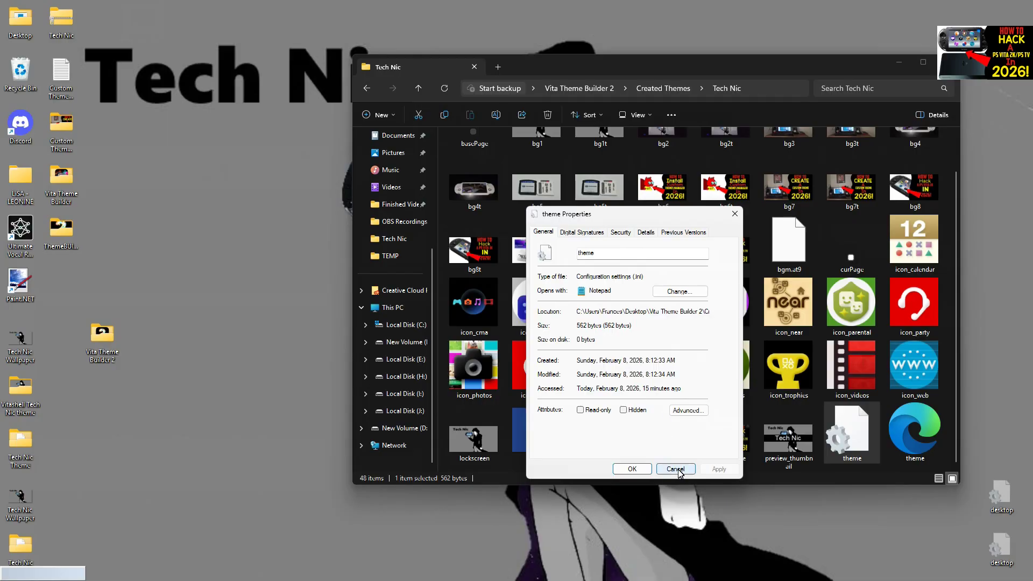
click(630, 468)
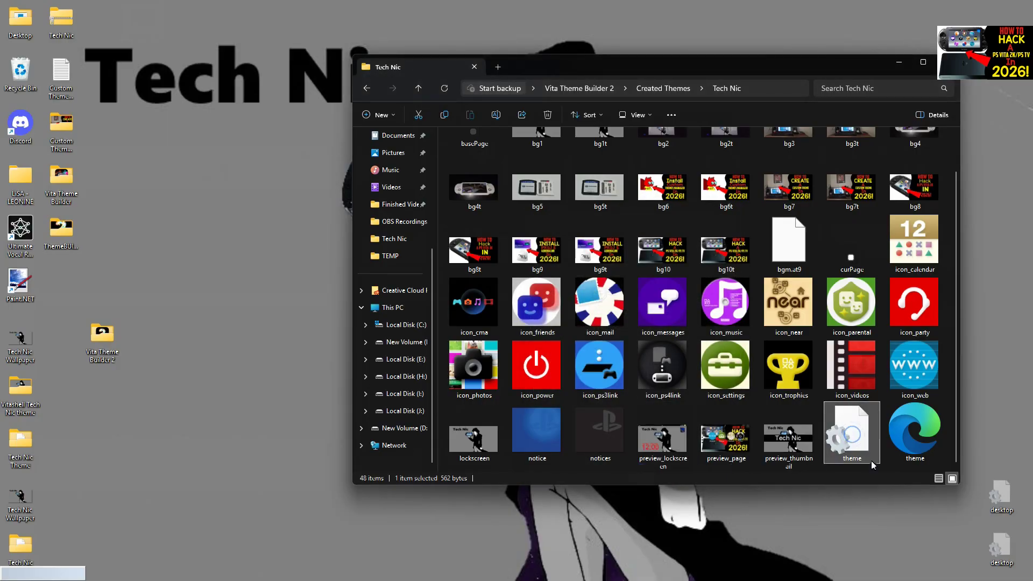
key(Delete)
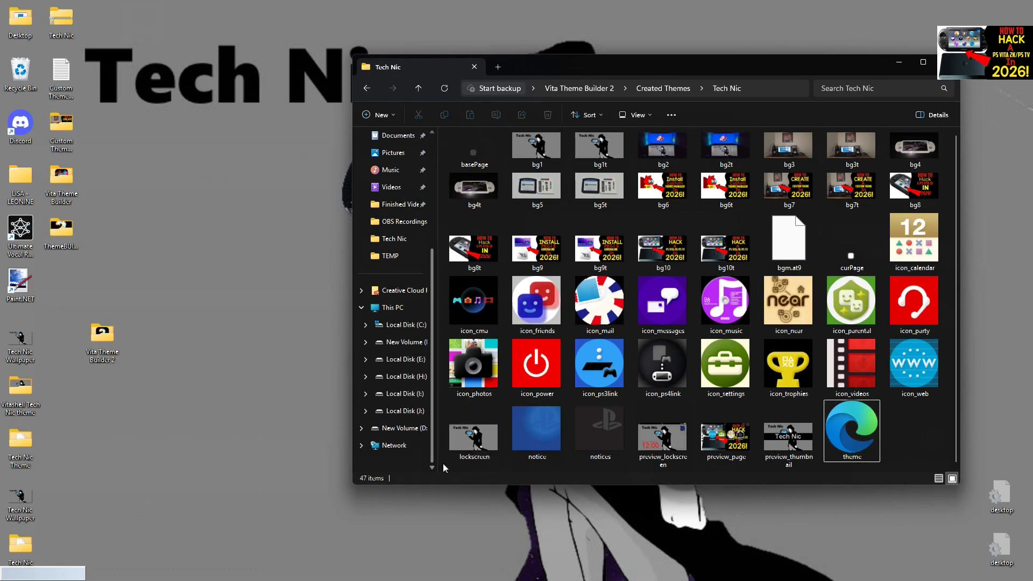
Compress all remaining files in the Tech Nic folder into a ZIP archive named Tech Nic 2 and move it to the desktop.
drag(439, 469, 899, 153)
right_click(903, 160)
mouse_move(806, 305)
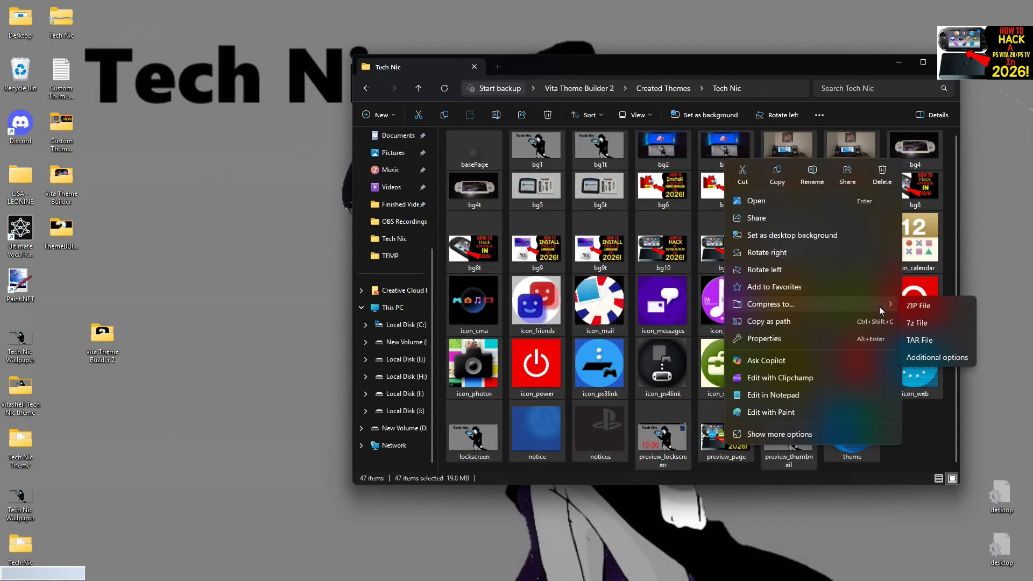
click(926, 305)
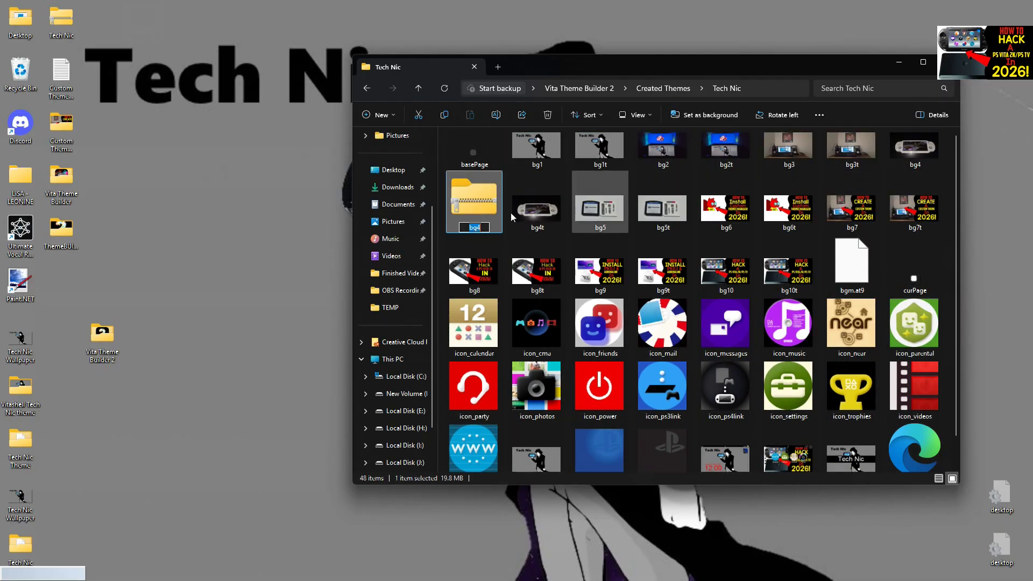
text(Tech Nic 2)
key(Return)
drag(844, 440, 175, 123)
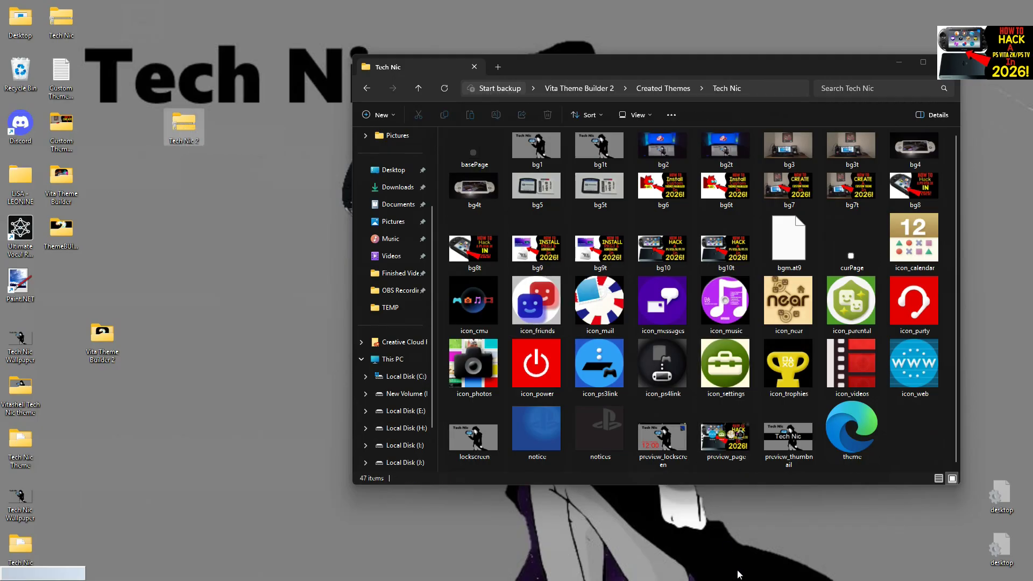
Switch to the browser and submit Tech Nic 2.zip from the Desktop as the custom theme package, proceeding without a user key.
mouse_move(741, 577)
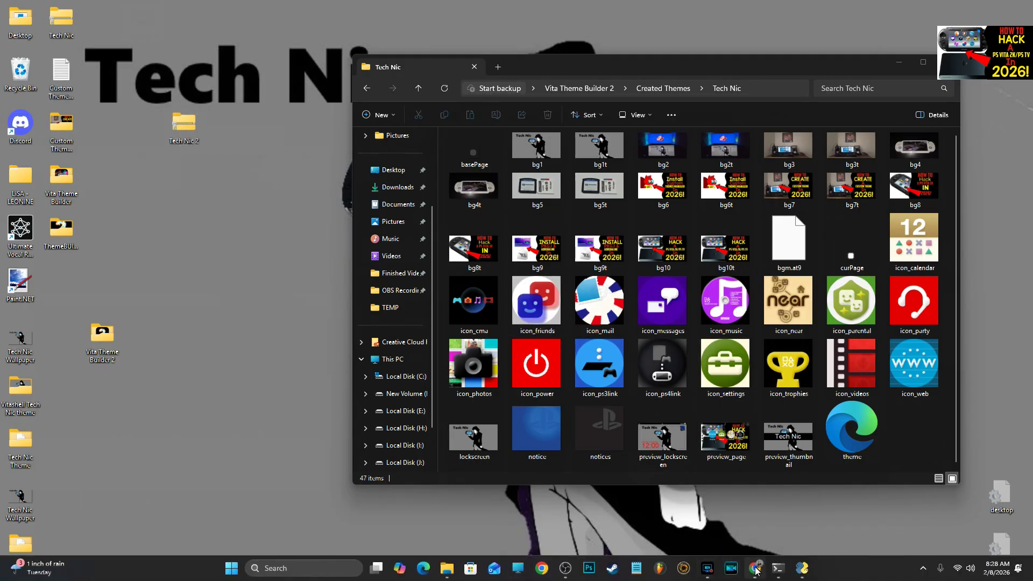
click(756, 569)
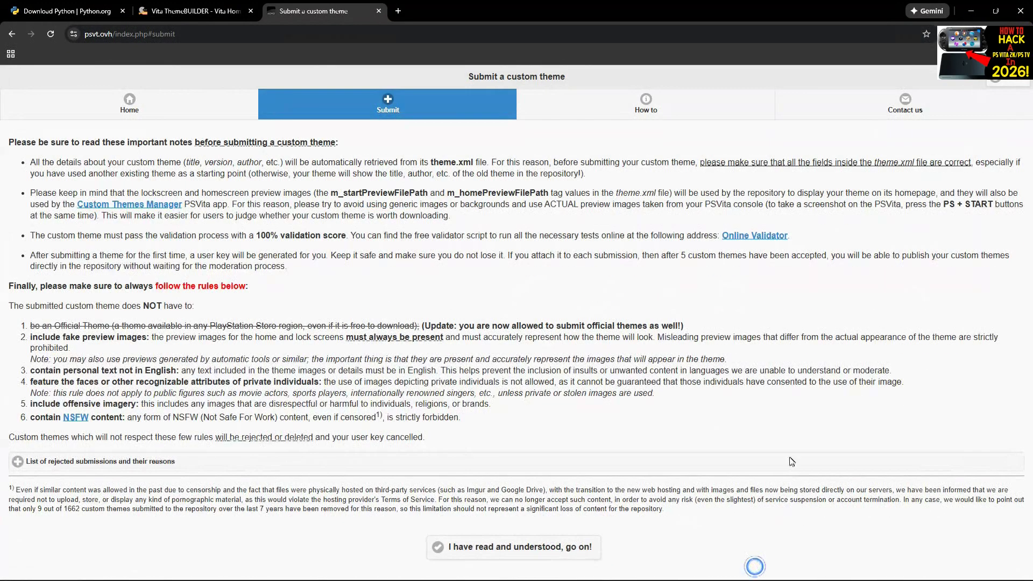
click(496, 548)
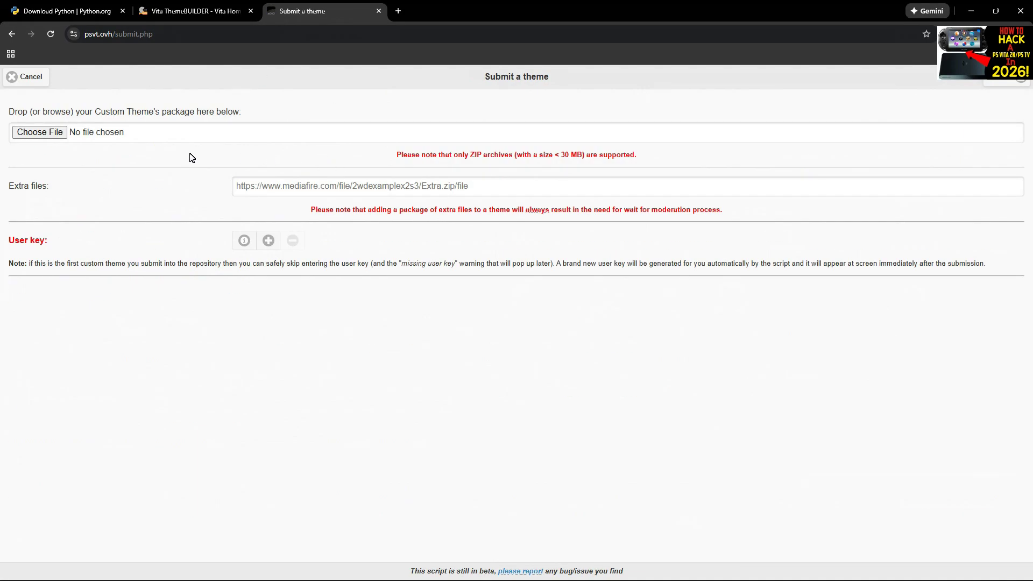
click(49, 133)
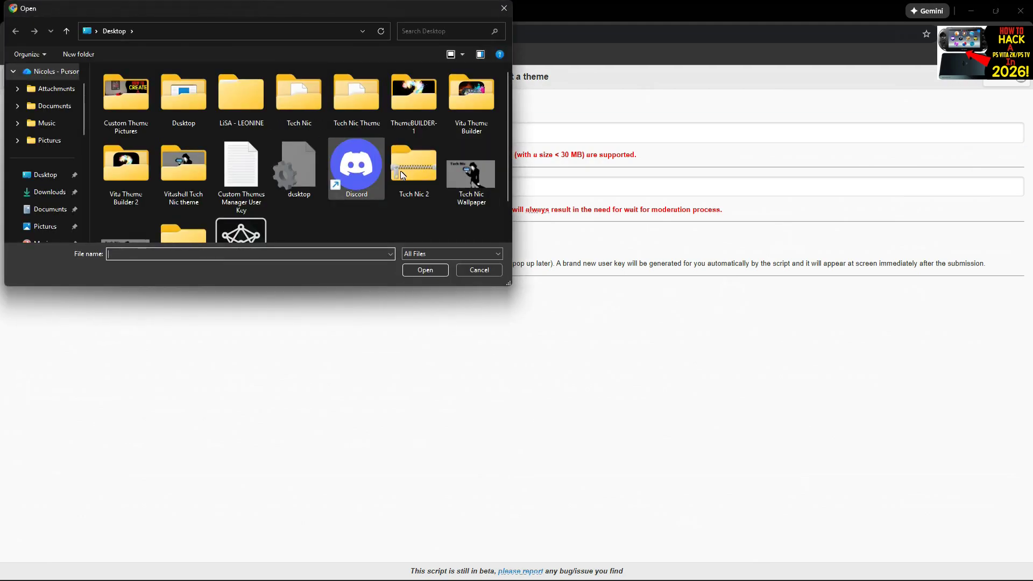
click(424, 169)
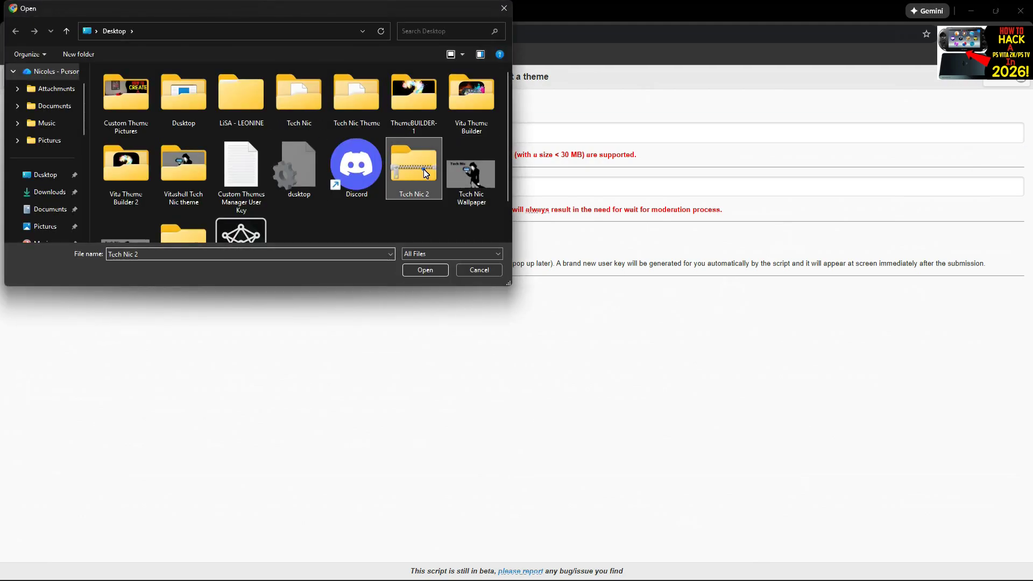
click(420, 270)
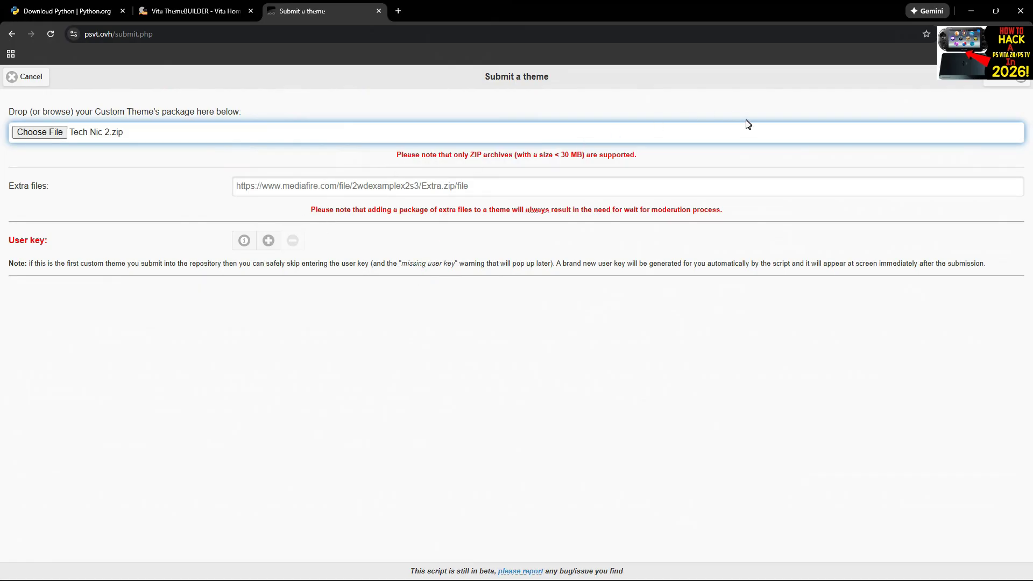
click(1022, 86)
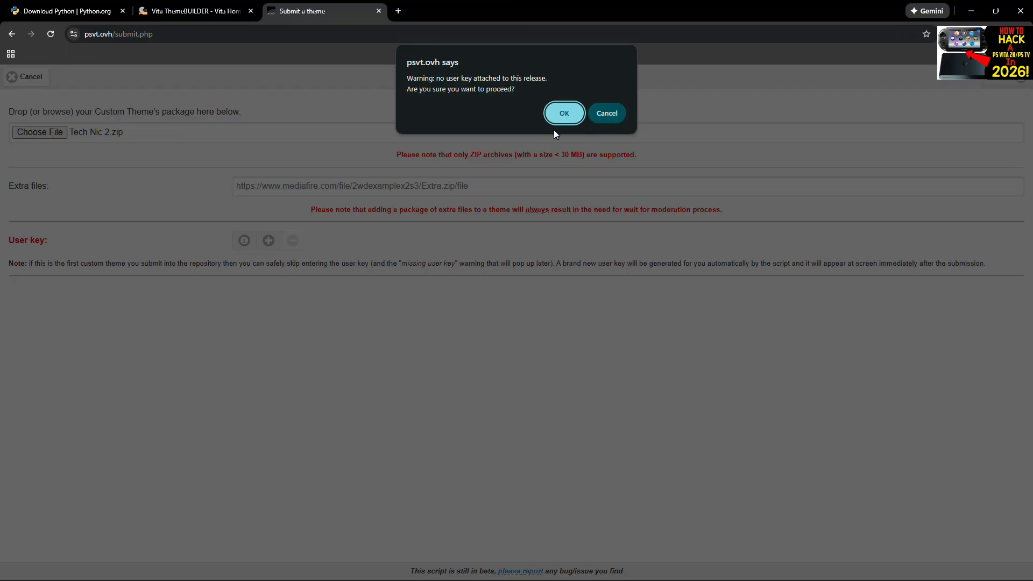
click(564, 111)
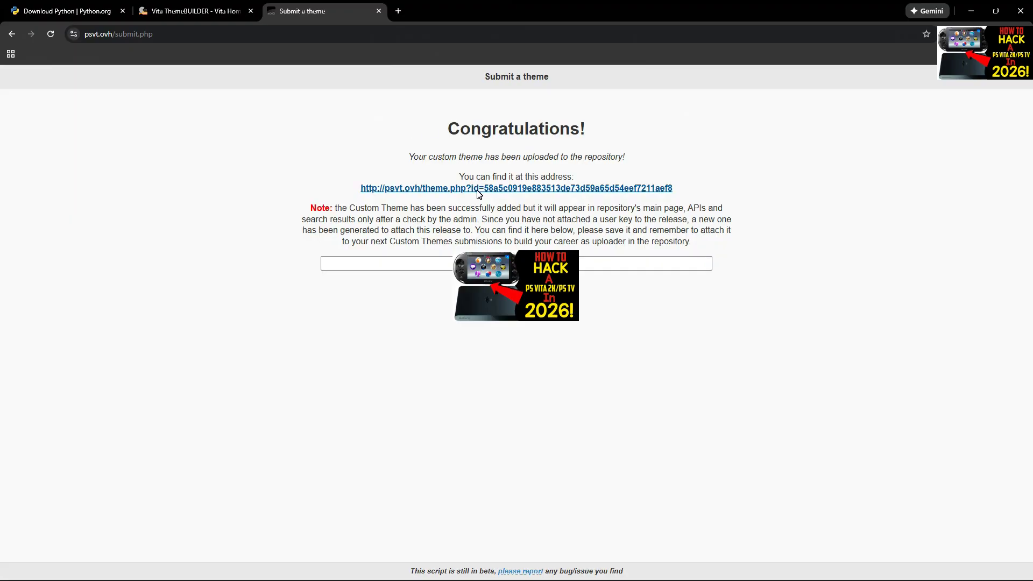
Examine the uploaded theme's details, previews, icons and backgrounds on its page, and look over the listings on the repository's home page.
click(524, 189)
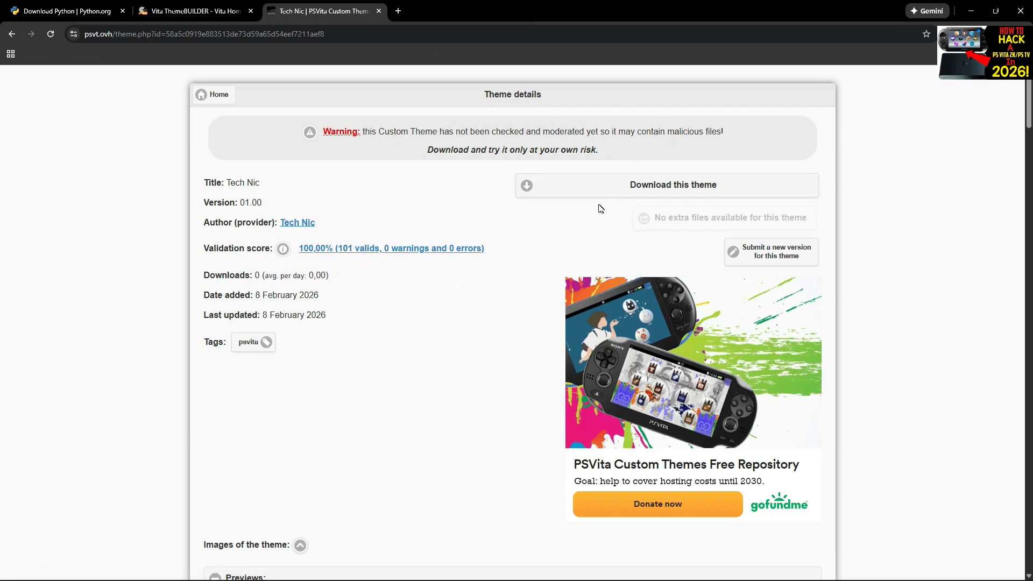
scroll(357, 231, down, 6)
scroll(415, 232, down, 7)
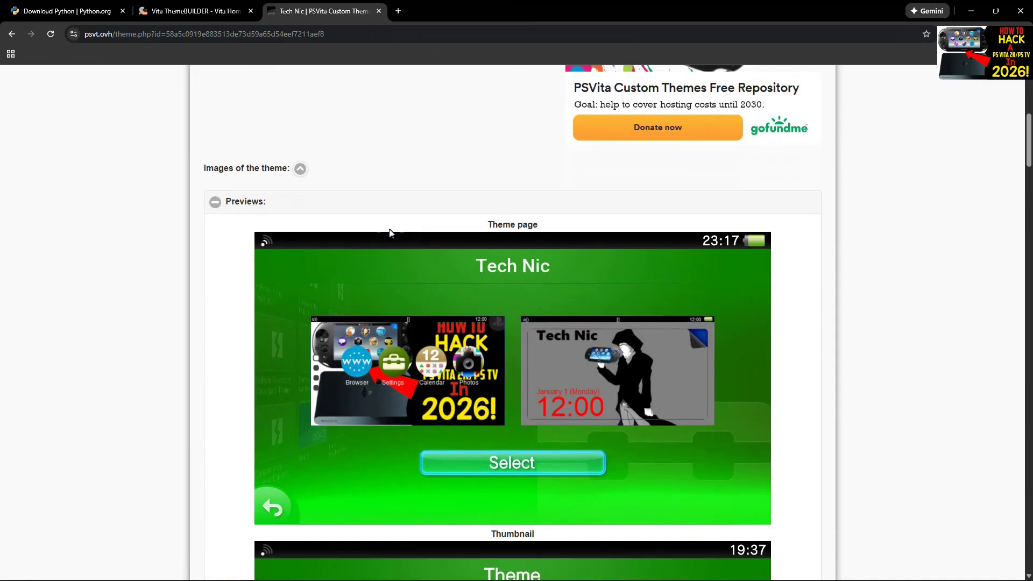
scroll(343, 231, down, 13)
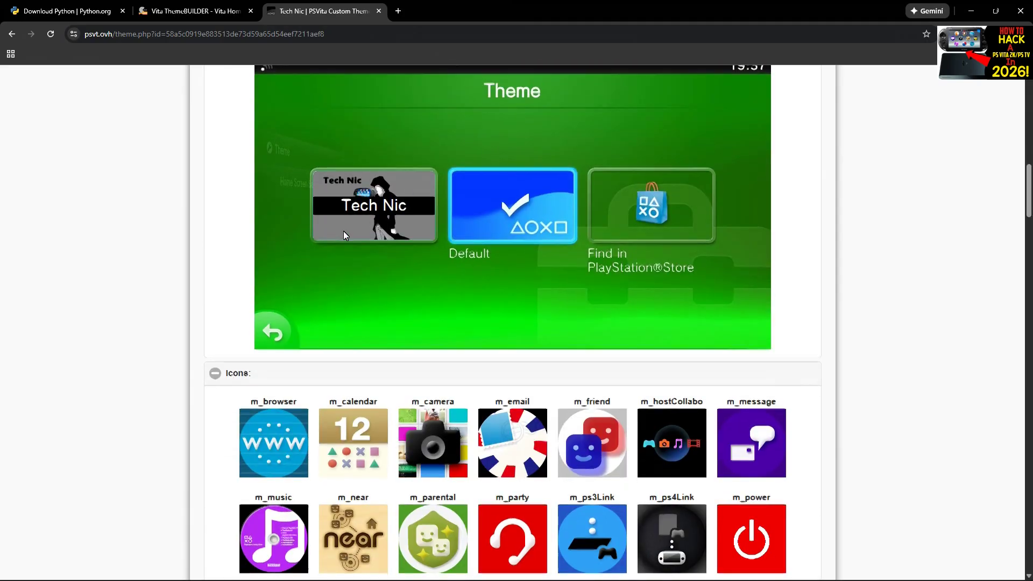
scroll(503, 303, down, 8)
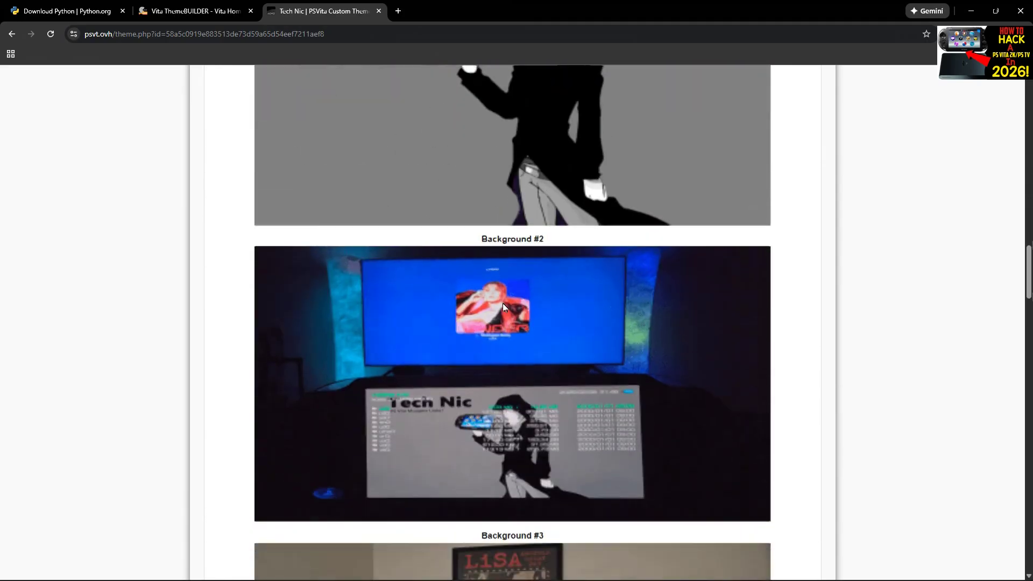
scroll(105, 293, up, 2)
key(Home)
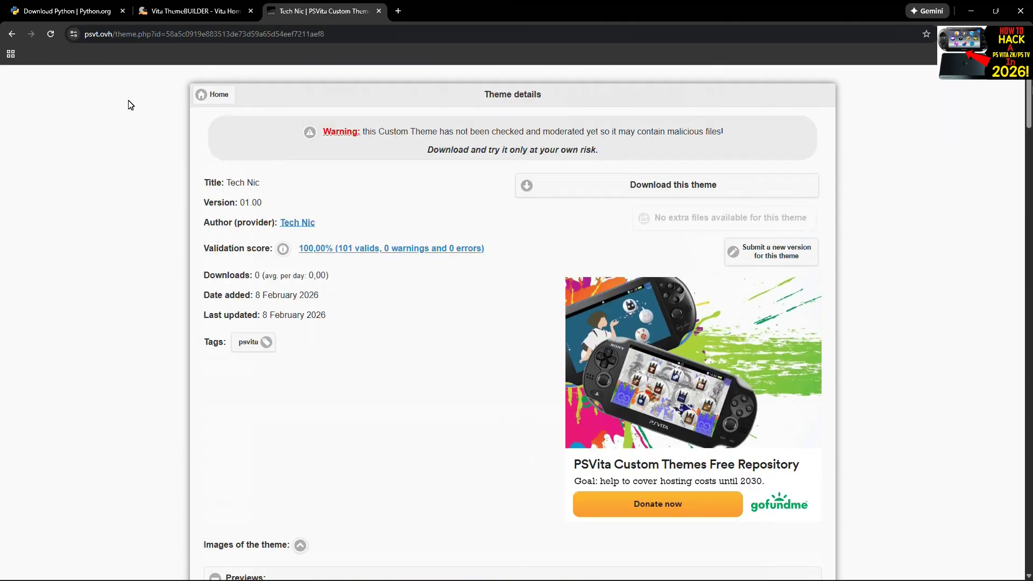
click(214, 100)
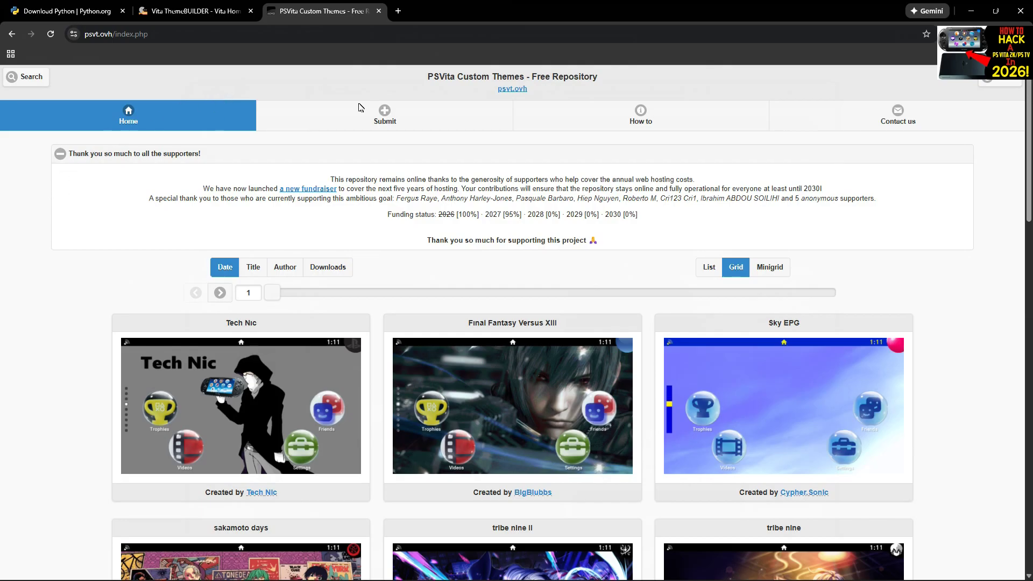
scroll(82, 226, down, 3)
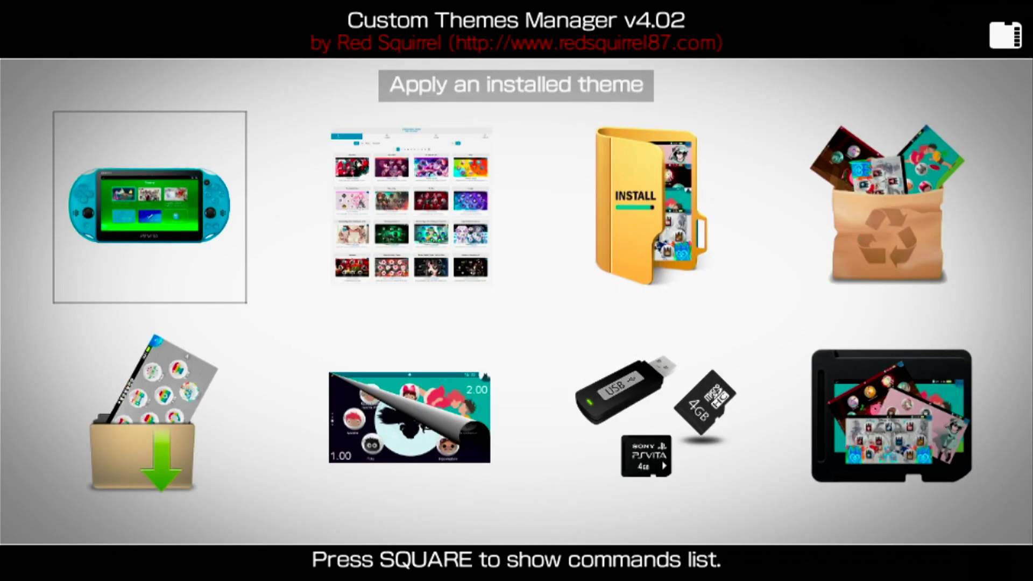
In Custom Themes Manager on the PS Vita, open the online theme repository and search it for "tech nic".
key(Right)
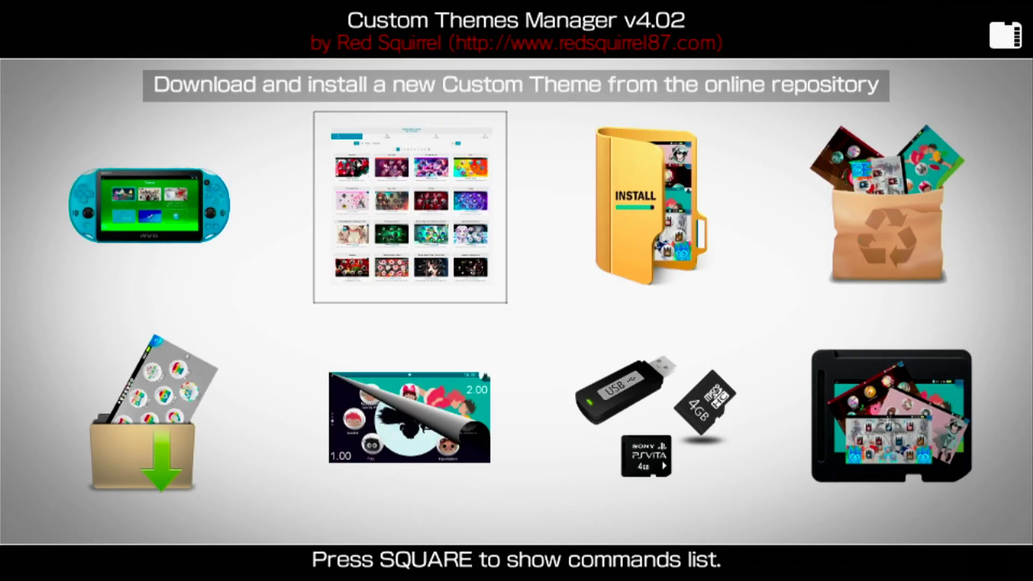
key(Return)
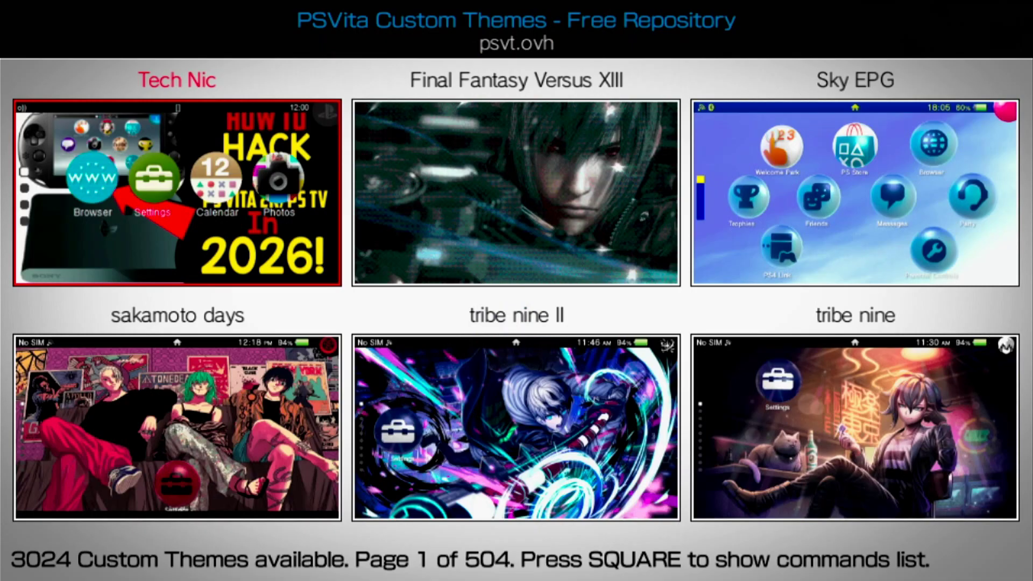
key(Right)
key(Left)
key(Return)
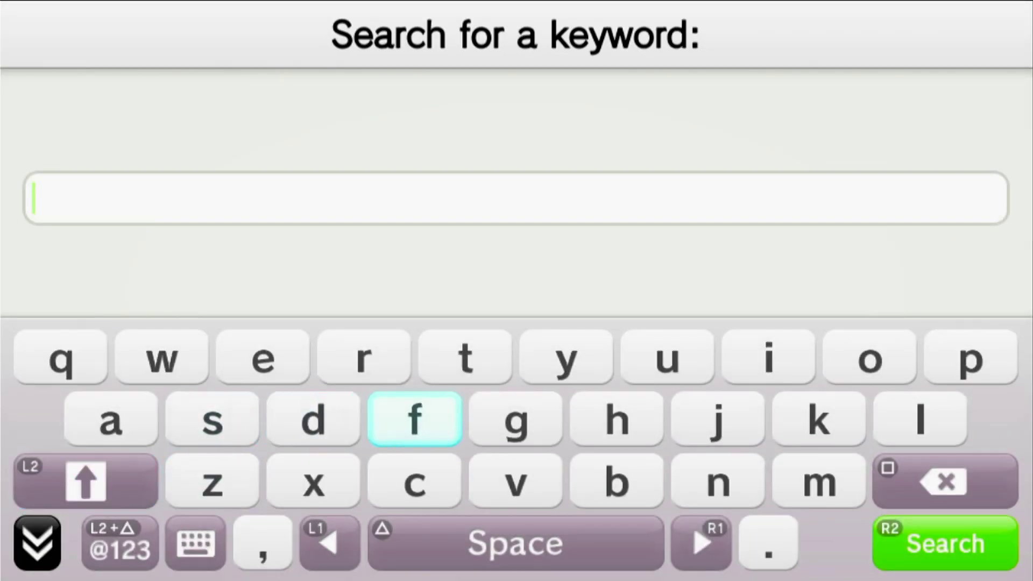
text(tech )
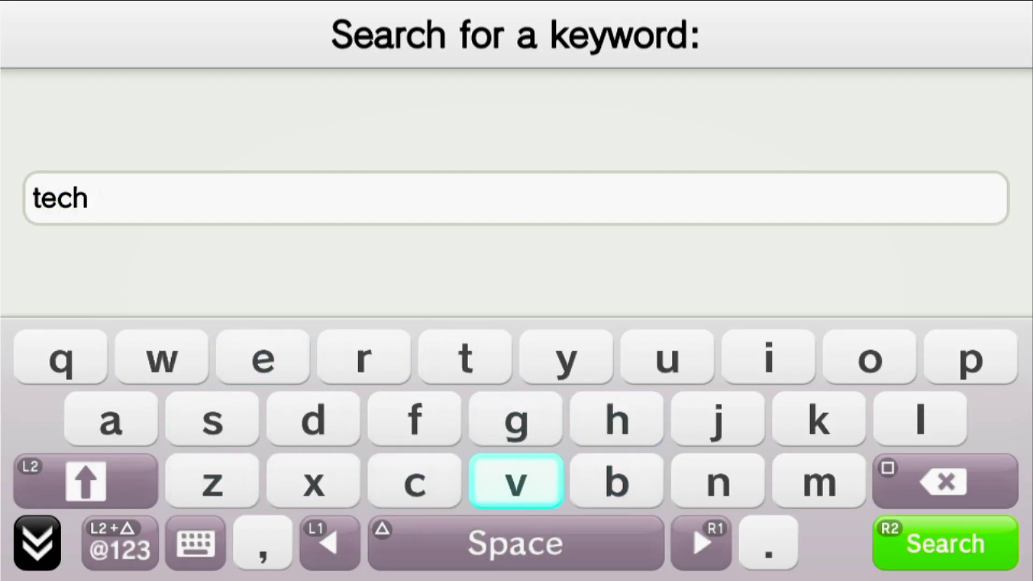
text(ni)
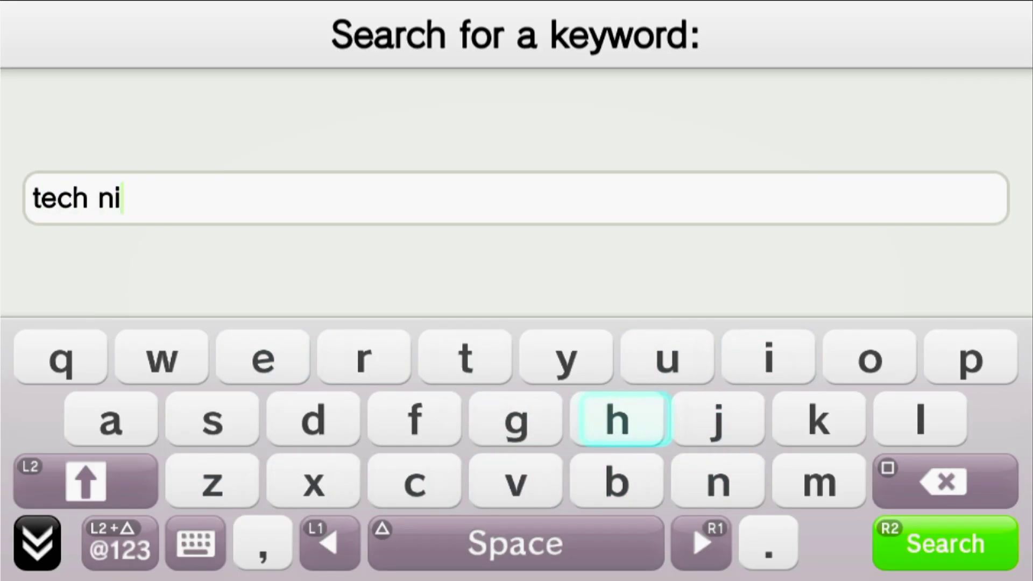
text(c)
key(Return)
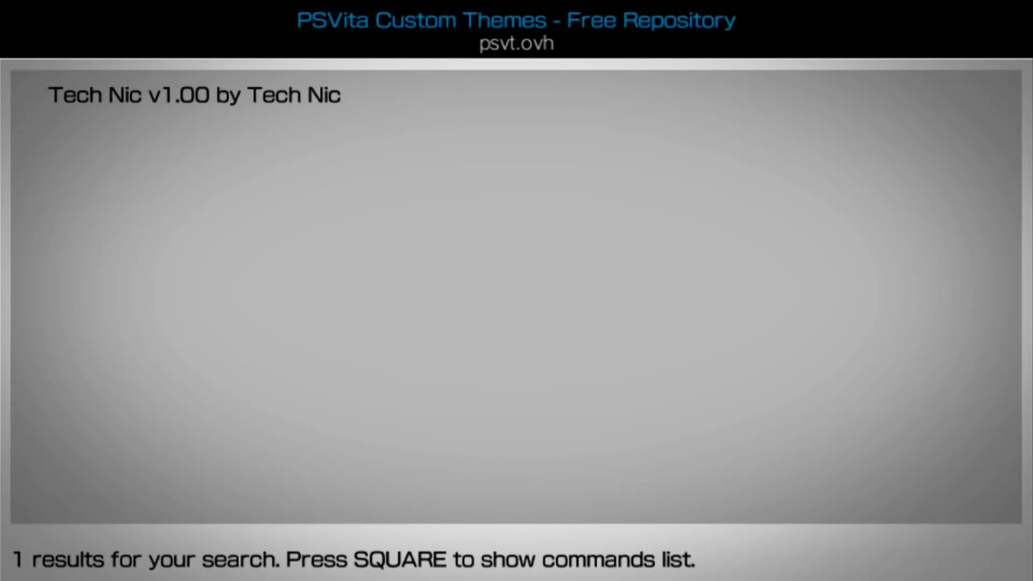
Download the Tech Nic v1.00 theme from the search result, write its data into the database, and return to the repository list.
key(Return)
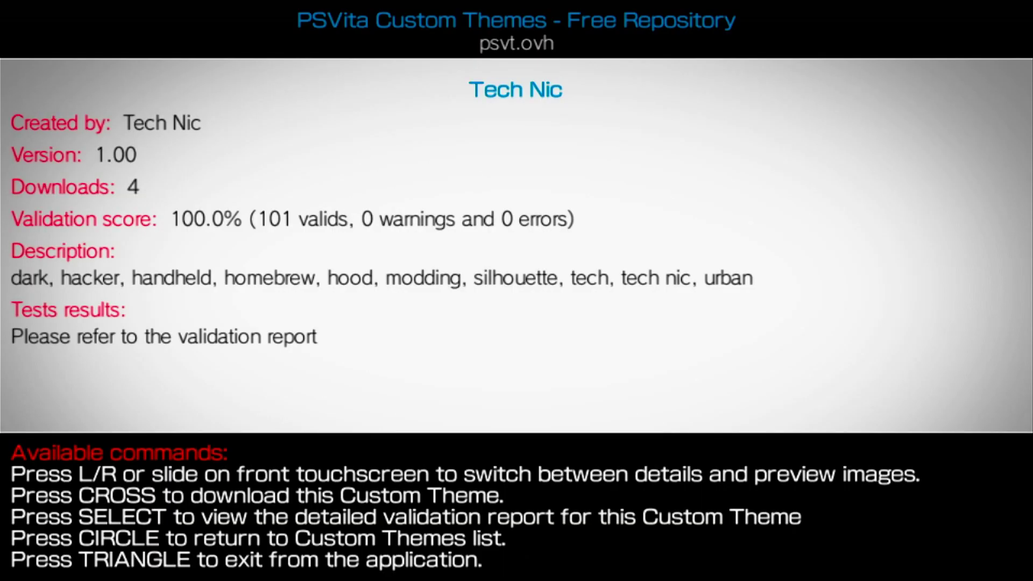
key(Return)
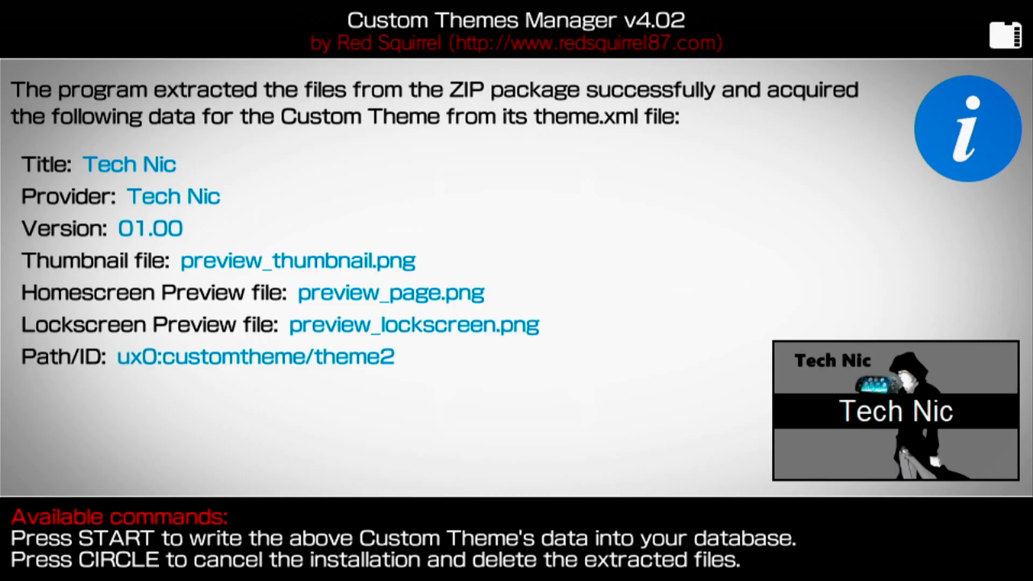
key(Return)
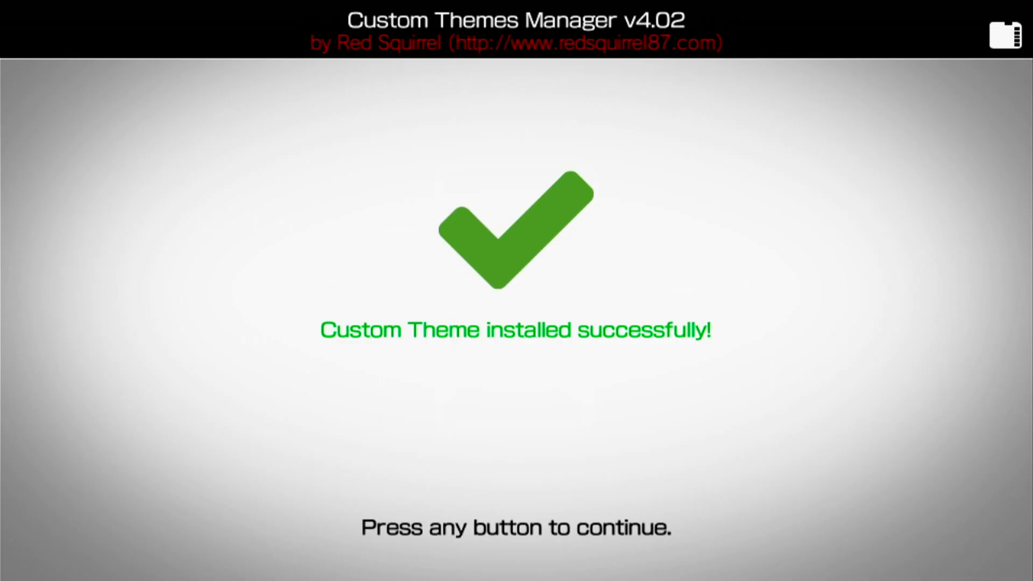
key(Return)
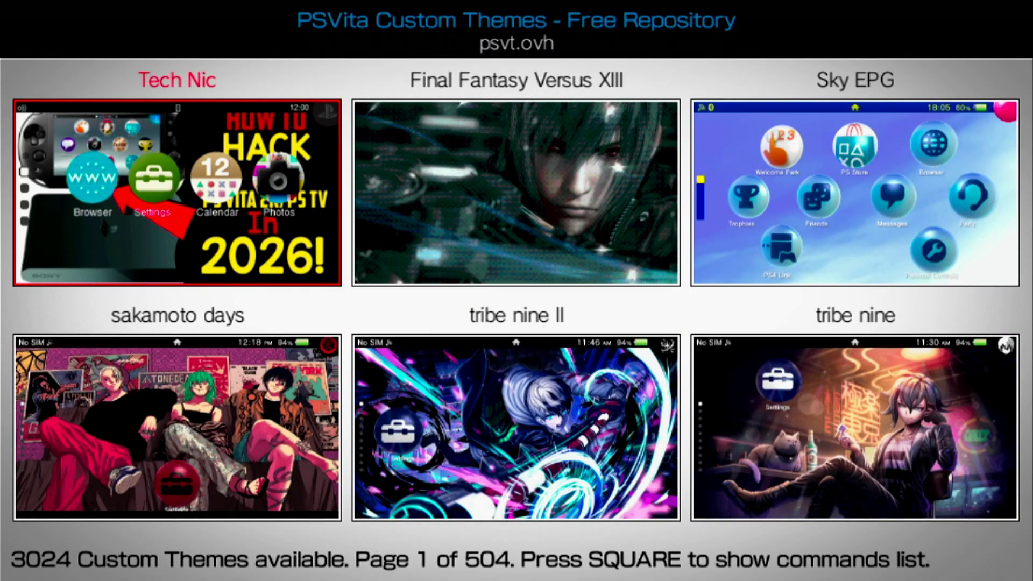
Leave the online repository and apply the installed Tech Nic theme from the system's Theme settings.
key(Escape)
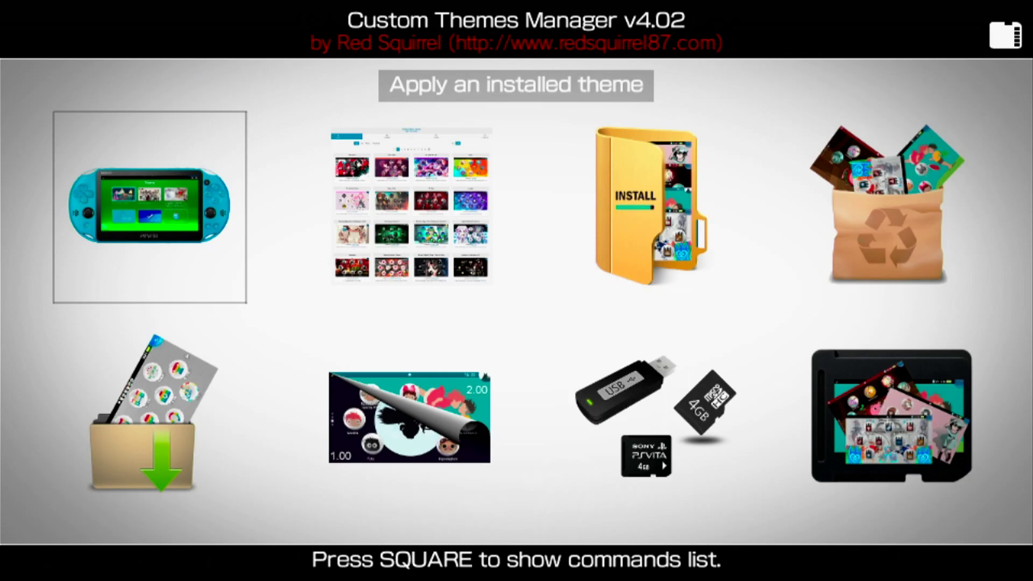
key(Right)
key(Left)
key(Return)
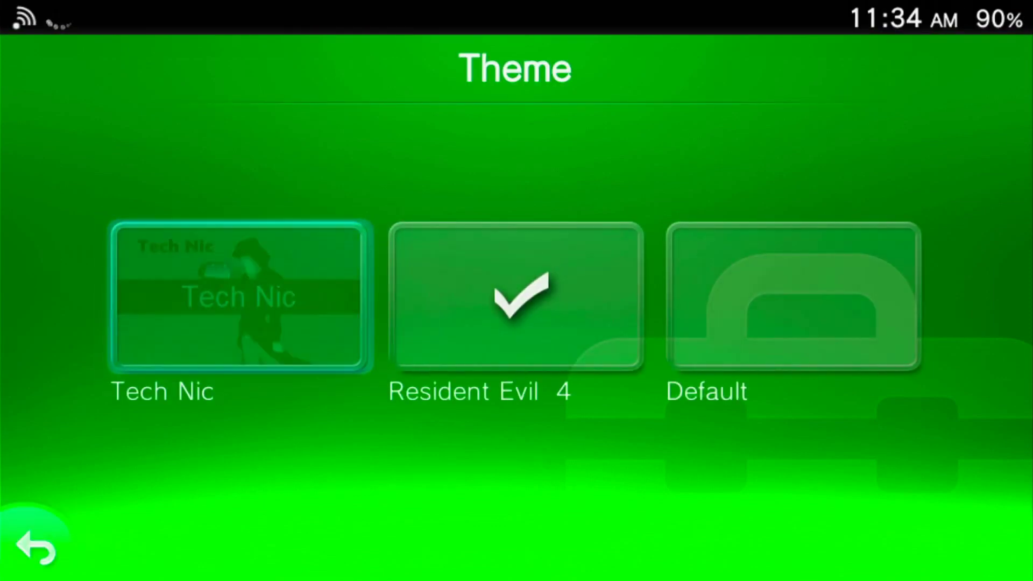
key(Right)
key(Left)
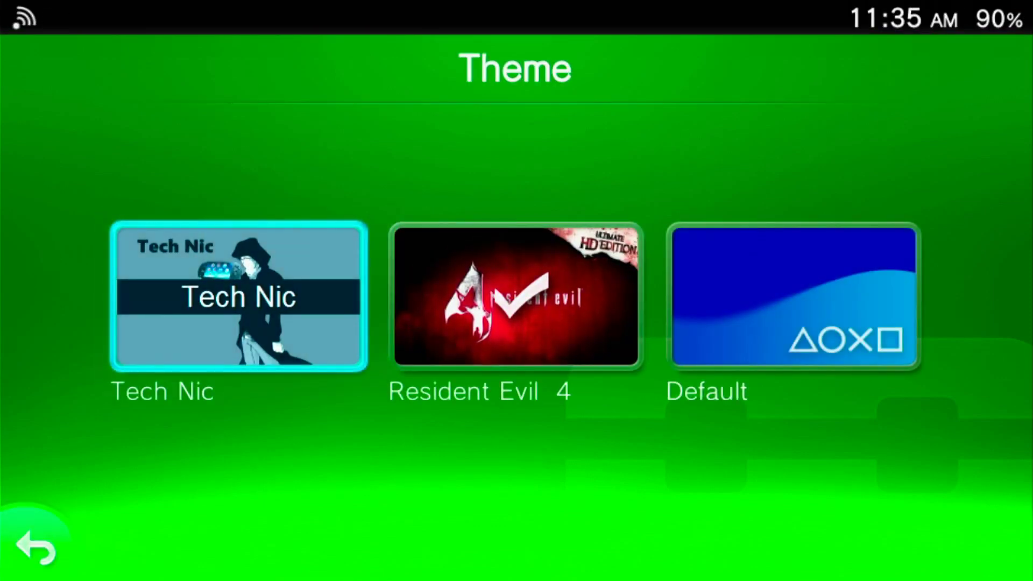
key(Return)
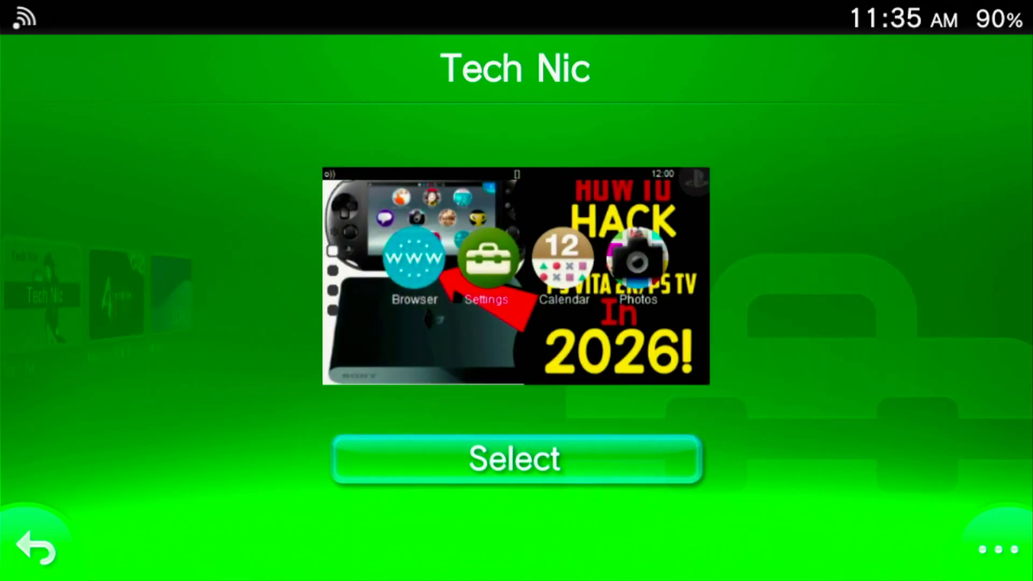
key(Return)
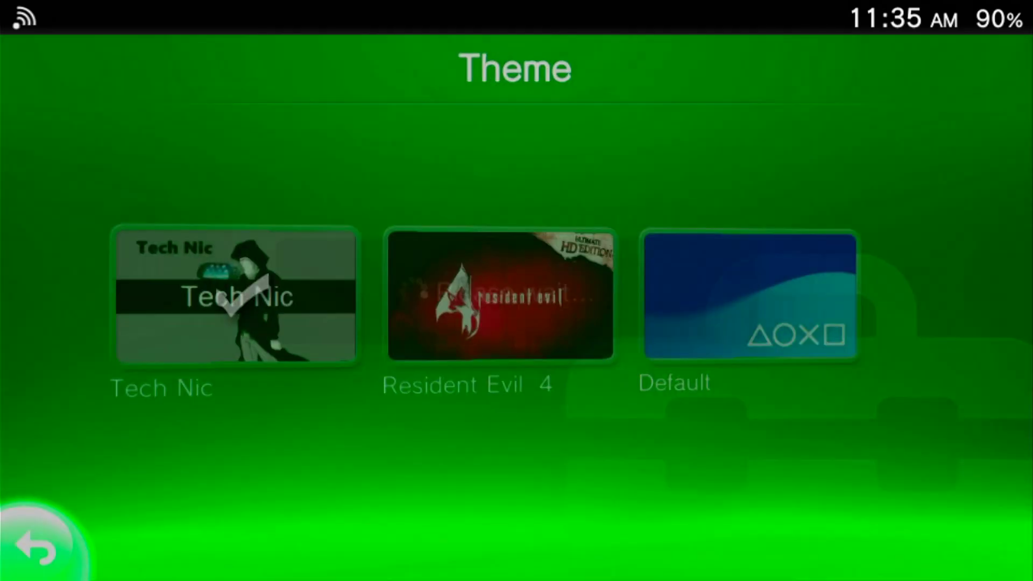
Leave the theme settings, close the Custom Themes Manager page, and return to the first home screen page.
key(Home)
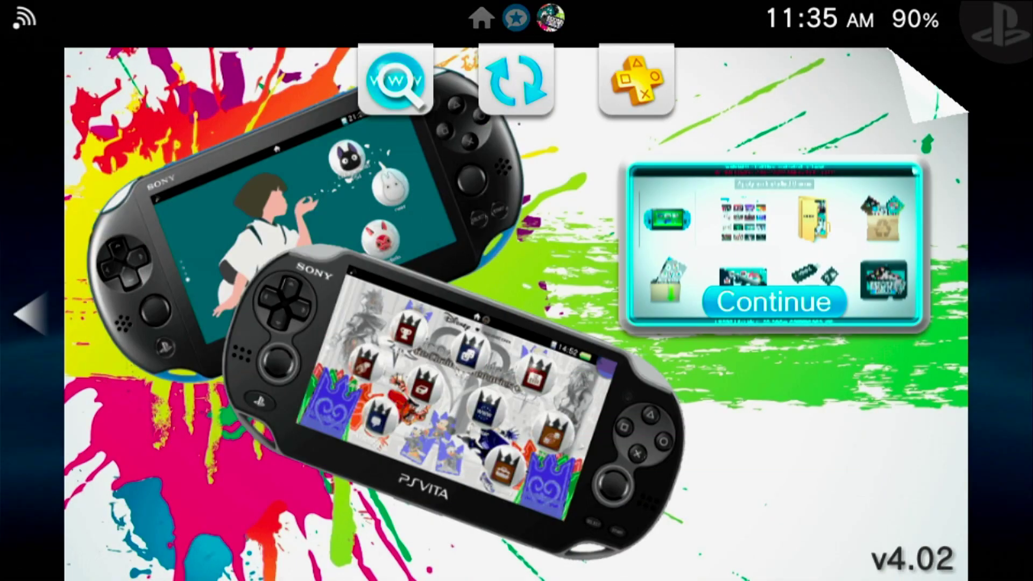
key(Escape)
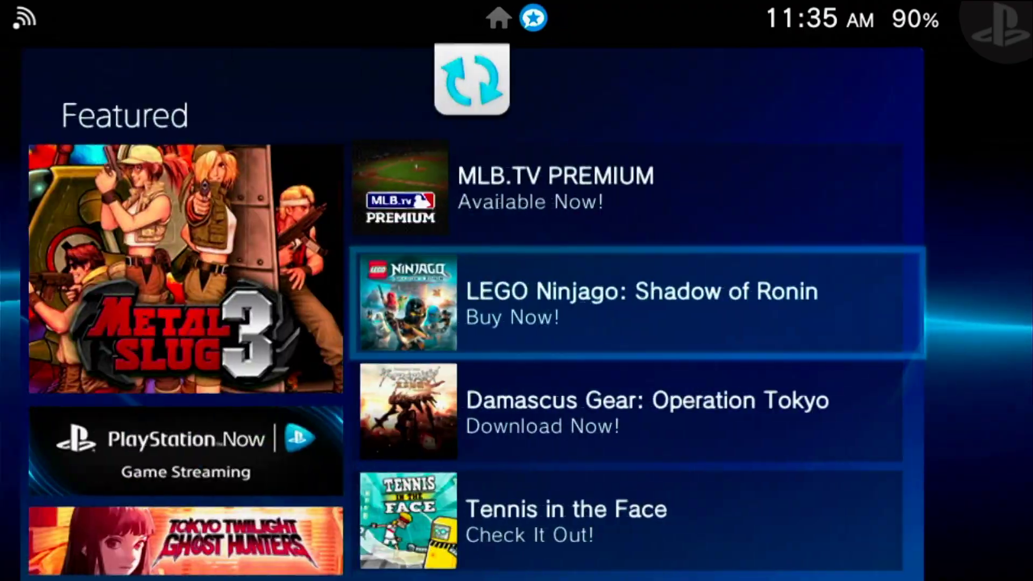
key(Left)
key(Up)
key(Up)
key(Up)
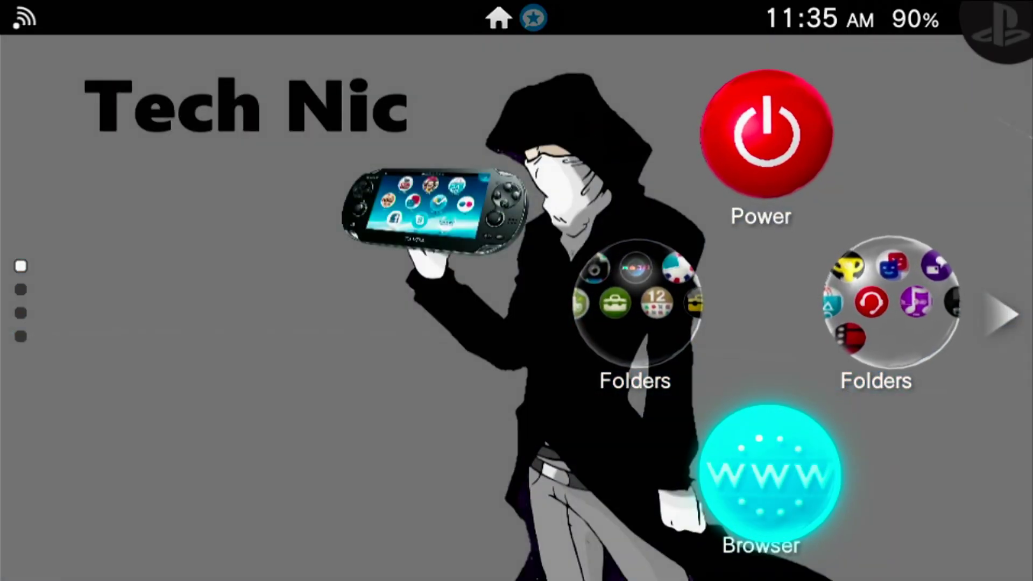
Examine the applied Tech Nic theme's background and icons on each of the home screen pages, ending on the first page.
key(Down)
key(Left)
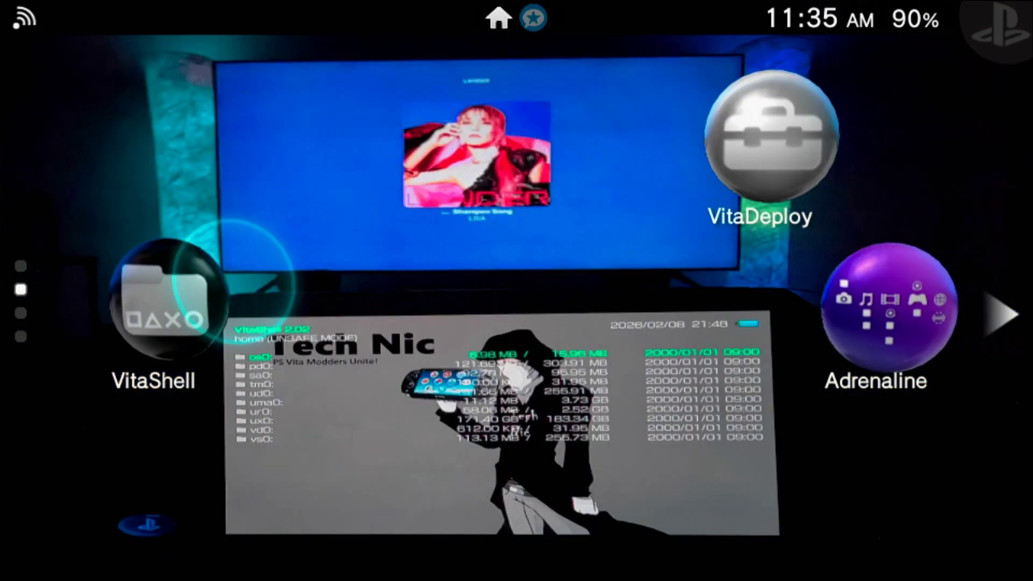
key(Down)
key(Down)
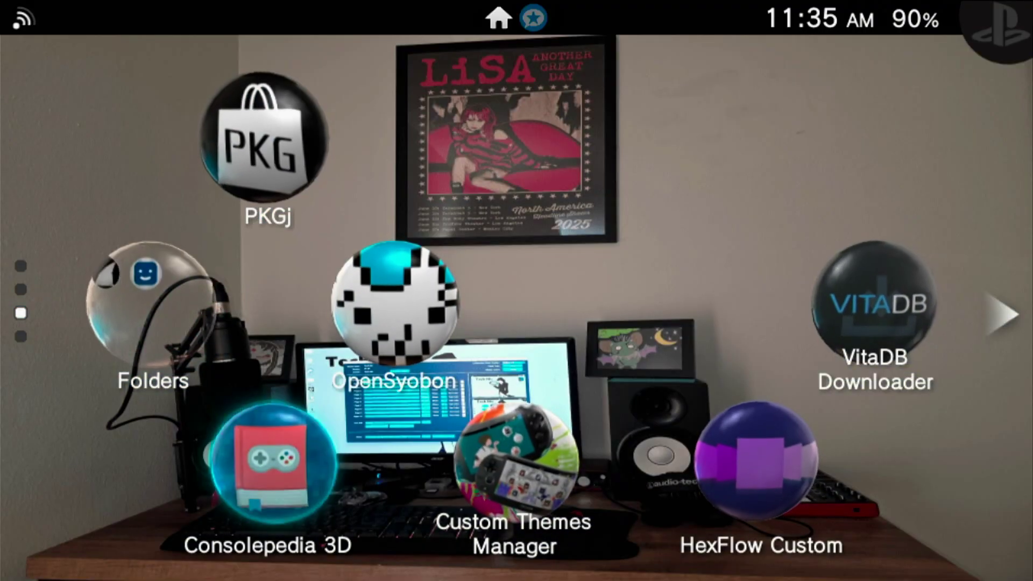
key(Down)
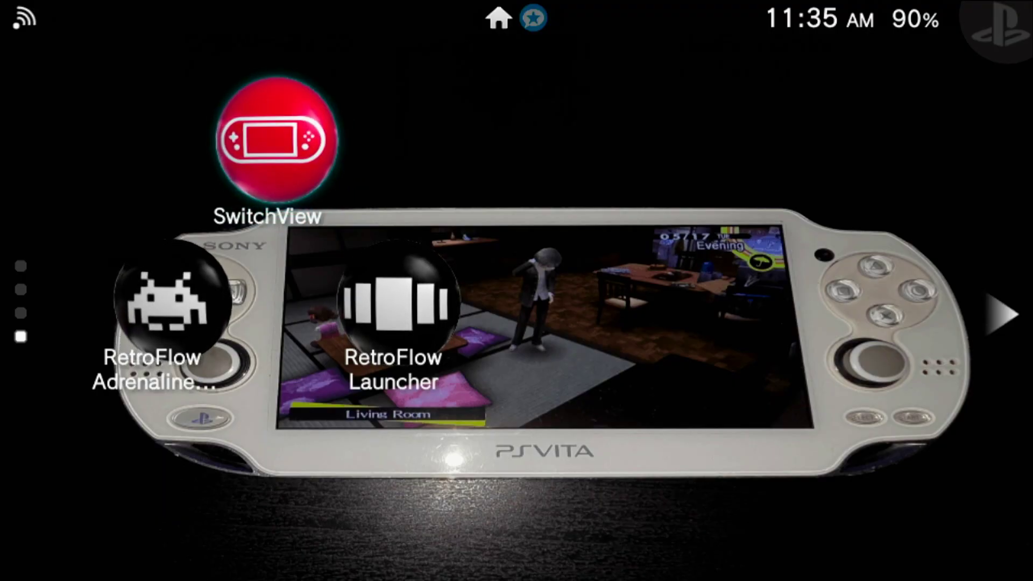
key(Up)
key(Up)
key(Up)
key(Up)
key(Up)
key(Up)
key(Up)
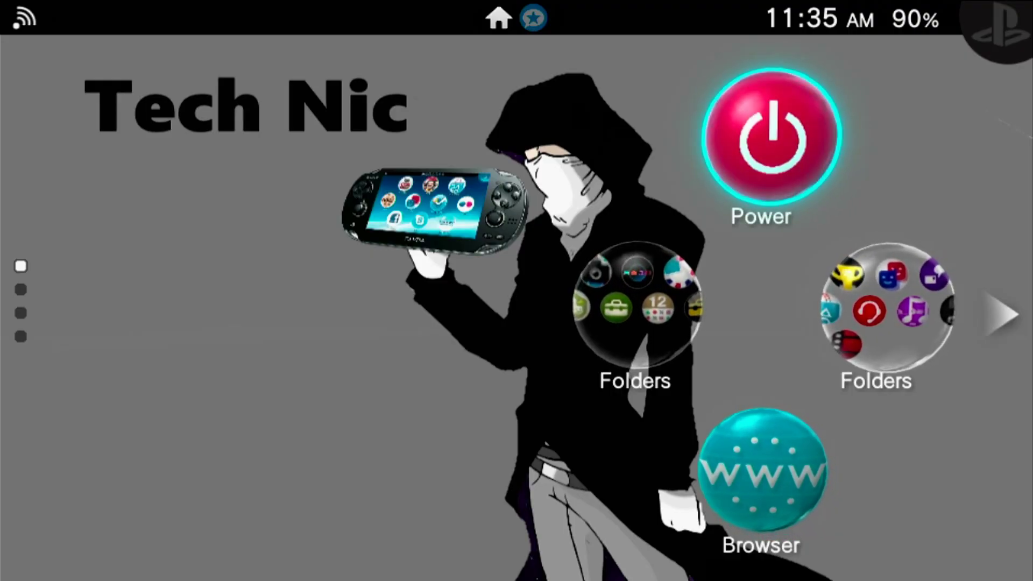
Launch Custom Themes Manager from the third home screen page and open its online theme repository.
key(Down)
key(Down)
key(Down)
key(Down)
key(Down)
key(Down)
key(Down)
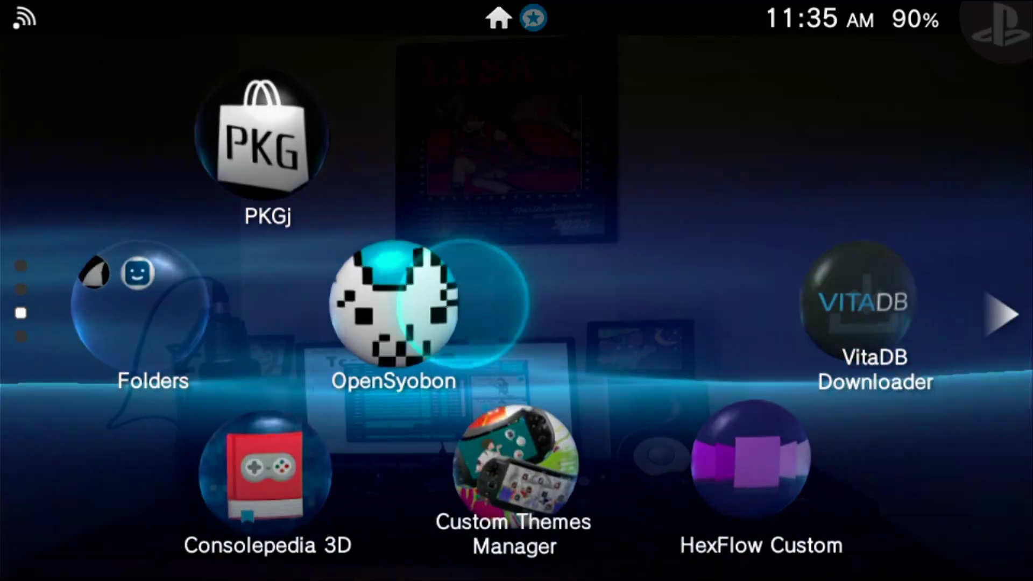
key(Down)
key(Return)
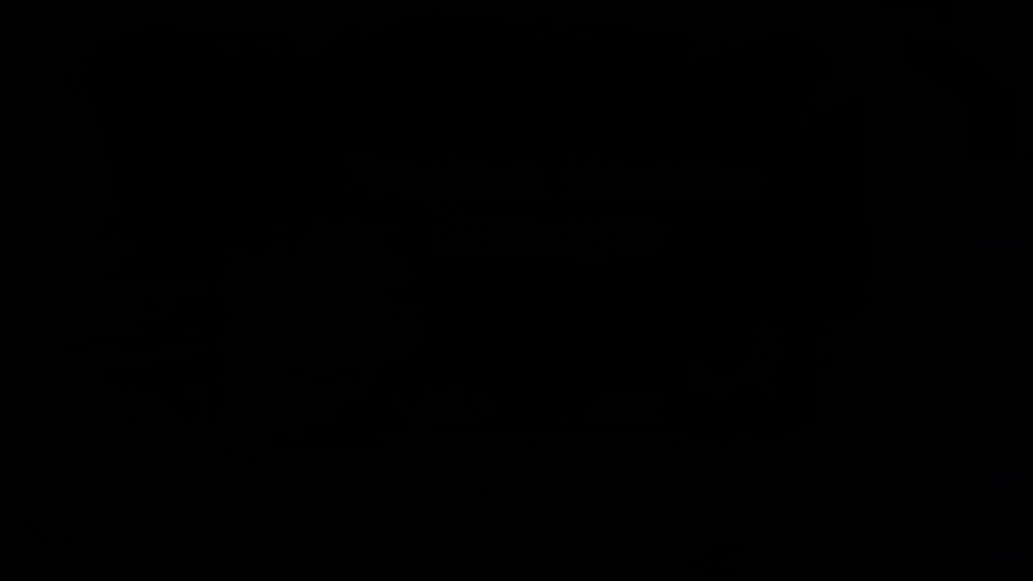
key(Right)
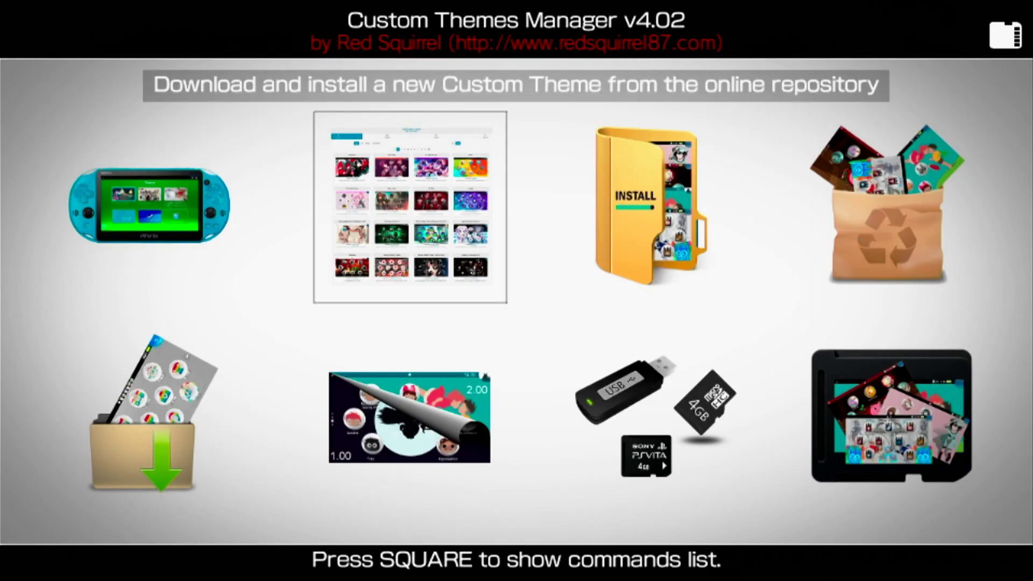
key(Return)
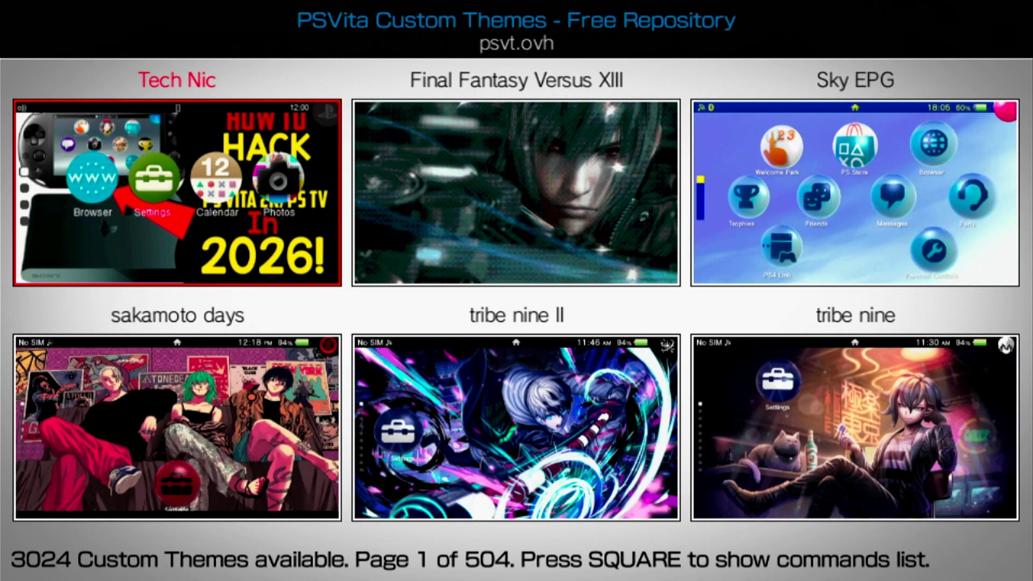
Look over the themes listed on the repository's first page, ending on Tech Nic.
key(Right)
key(Left)
key(Right)
key(Right)
key(Down)
key(Left)
key(Left)
key(Up)
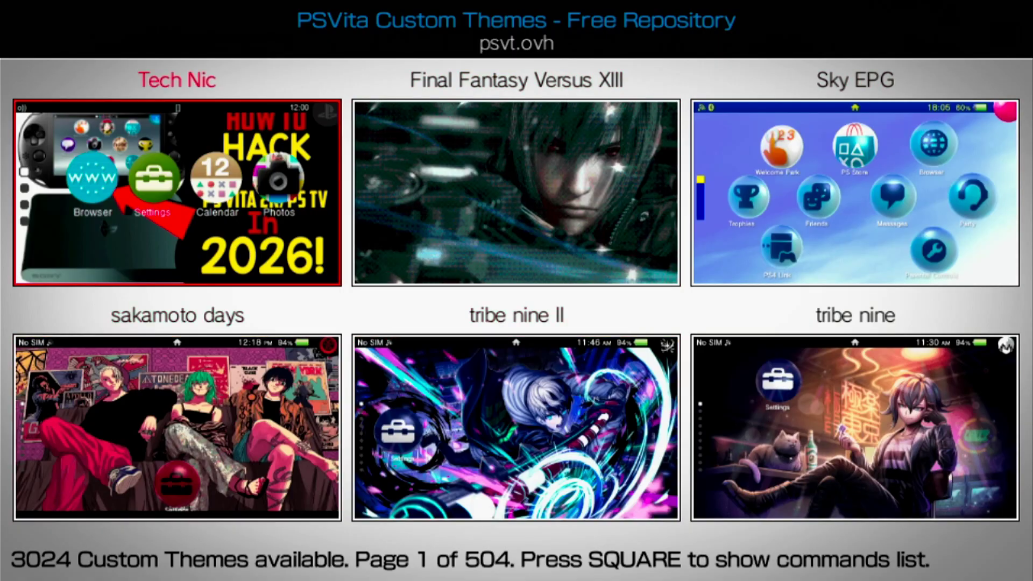